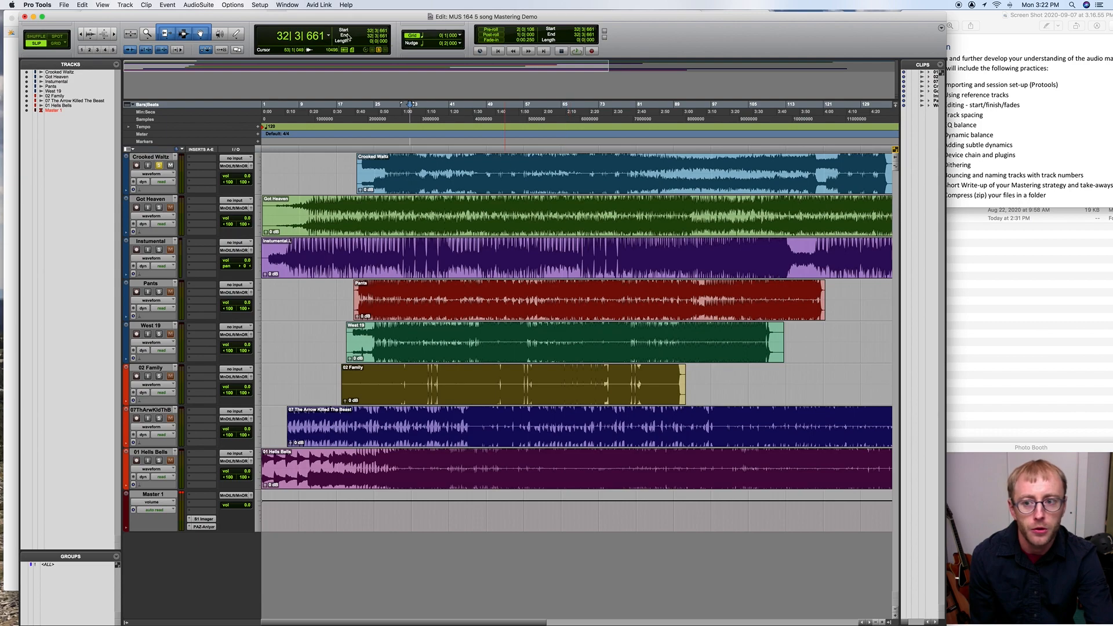
# - View the session's import options for audio files, leaving them without importing anything
pyautogui.click(126, 4)
pyautogui.moveTo(67, 3)
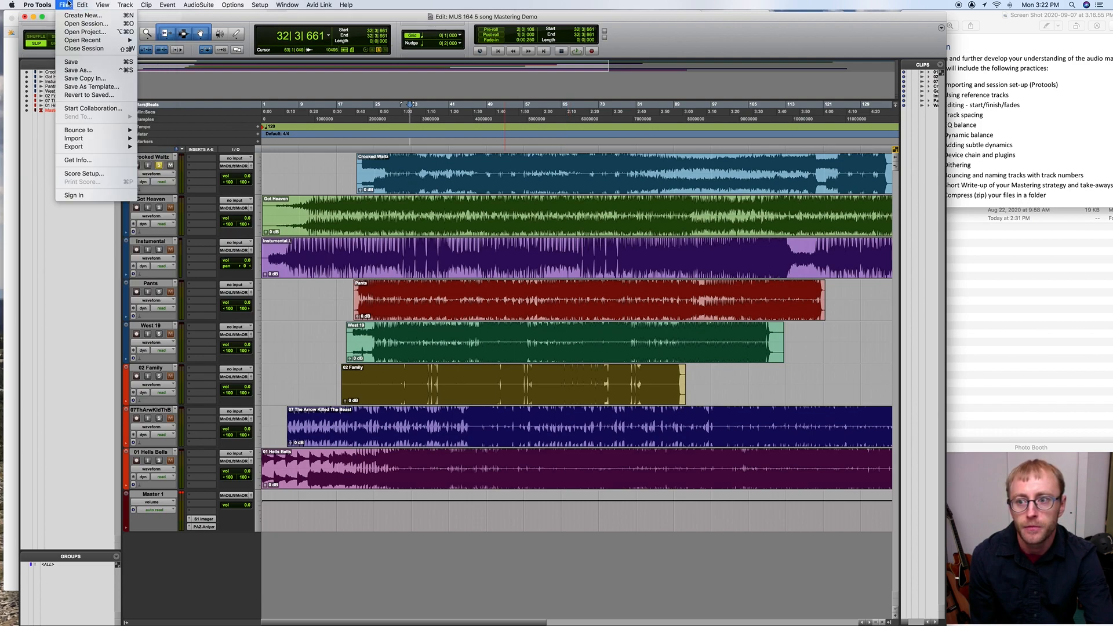
pyautogui.moveTo(87, 139)
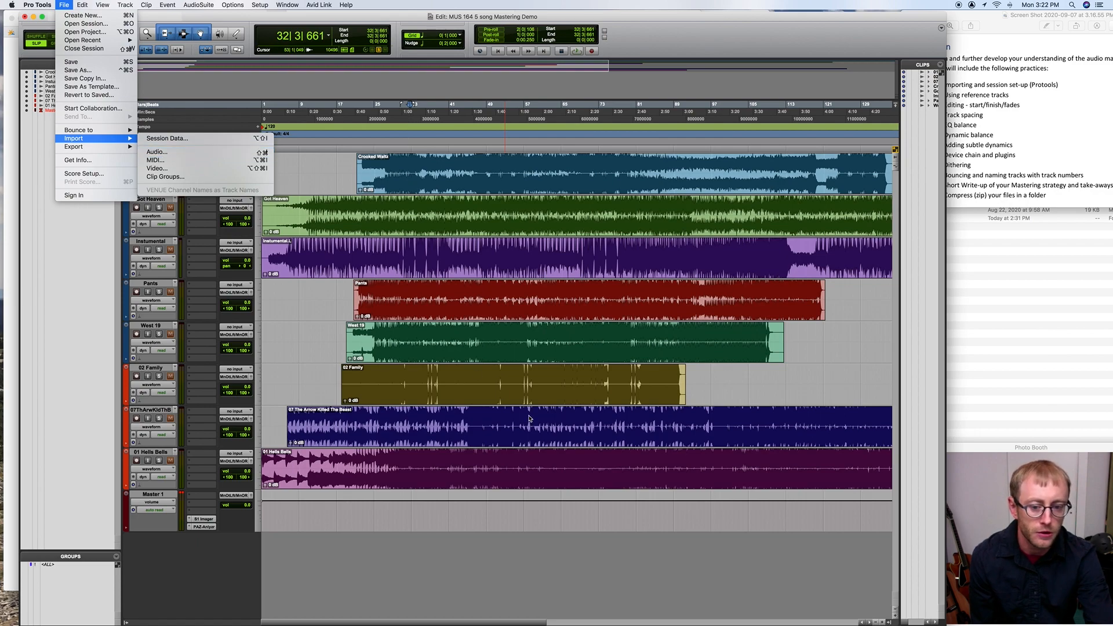
pyautogui.click(534, 520)
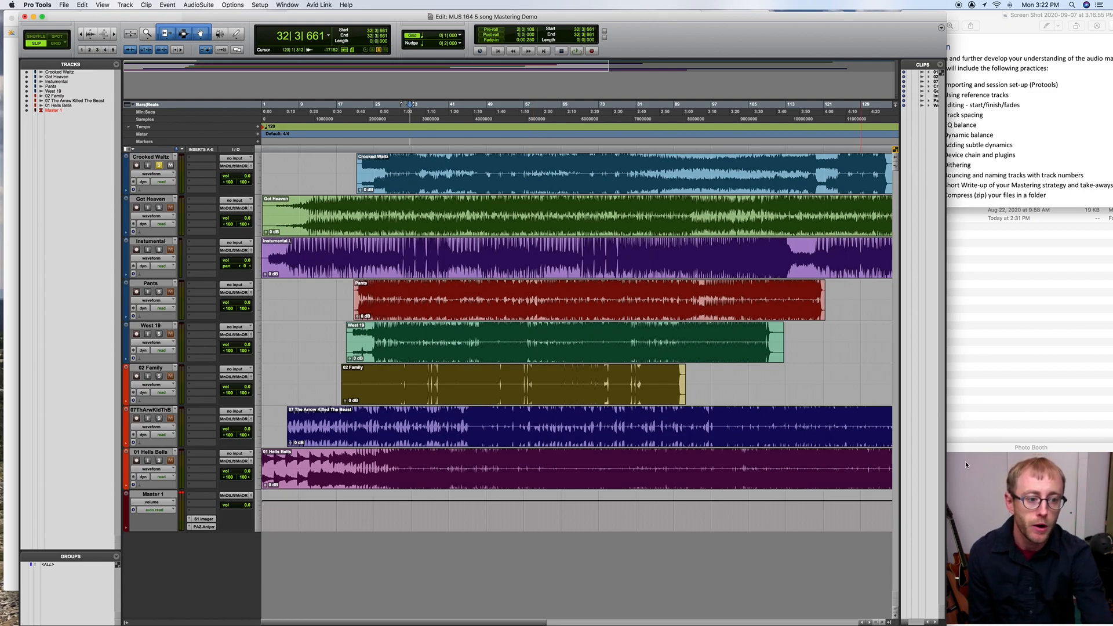
# - Switch to Finder and browse the MUS 164 course folder's HW subfolder to select Got Heaven.mp3 among the unmastered tracks
pyautogui.click(1050, 392)
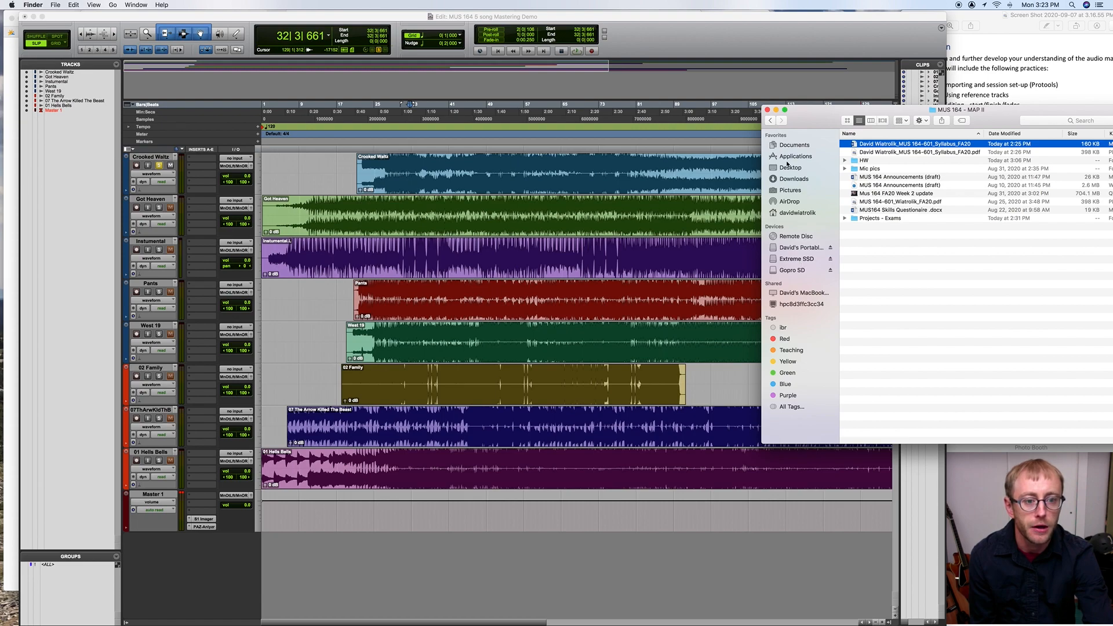
pyautogui.click(796, 181)
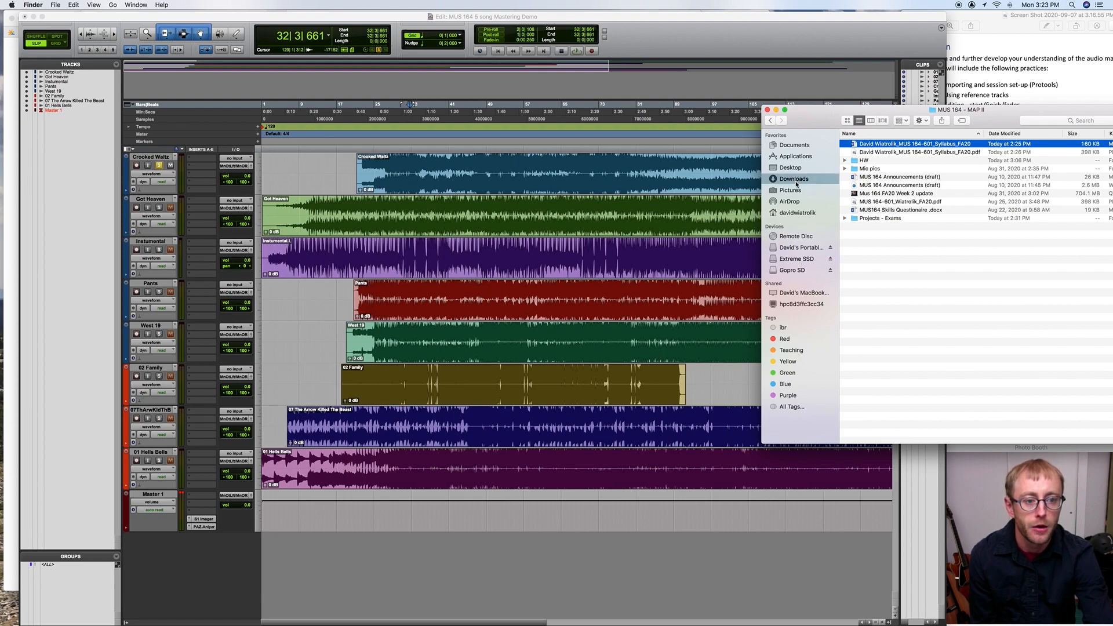
pyautogui.click(793, 353)
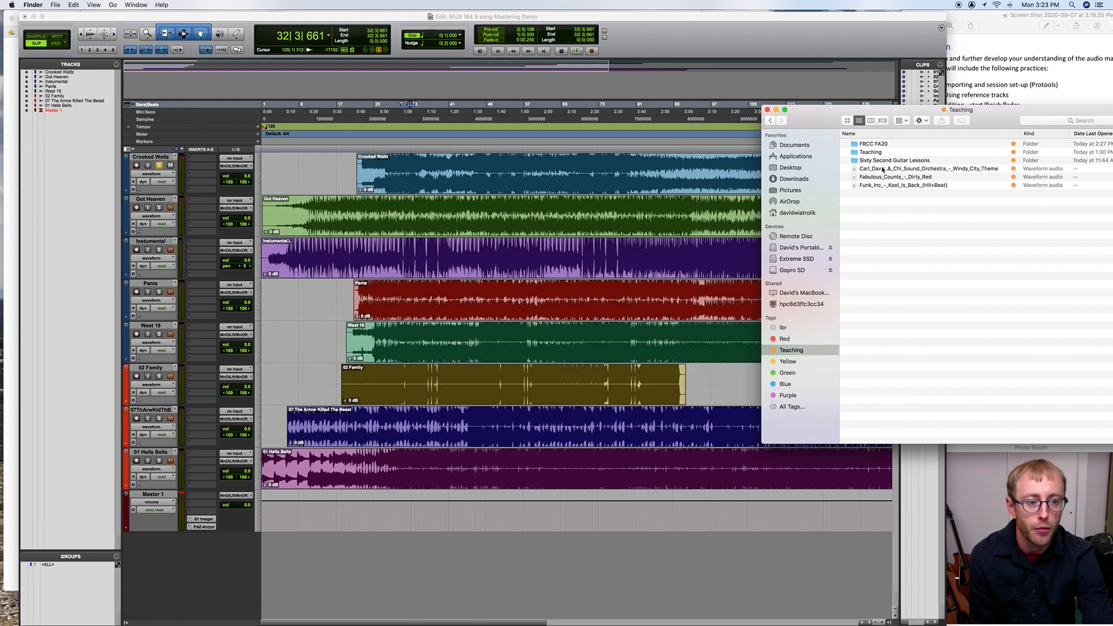
pyautogui.click(973, 145)
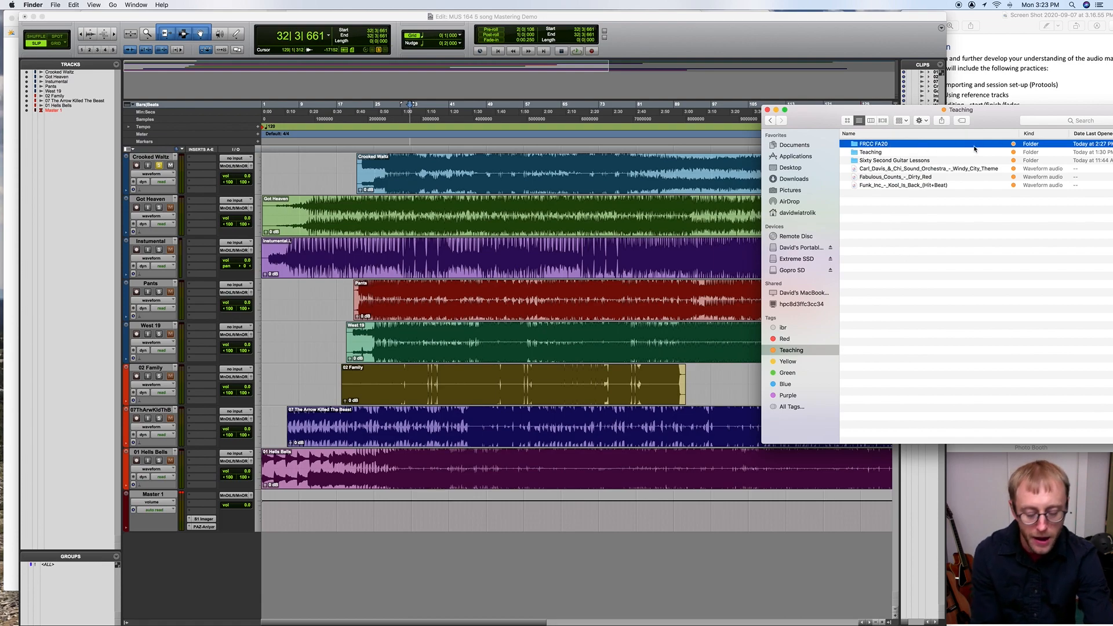
pyautogui.press('space')
pyautogui.press('space')
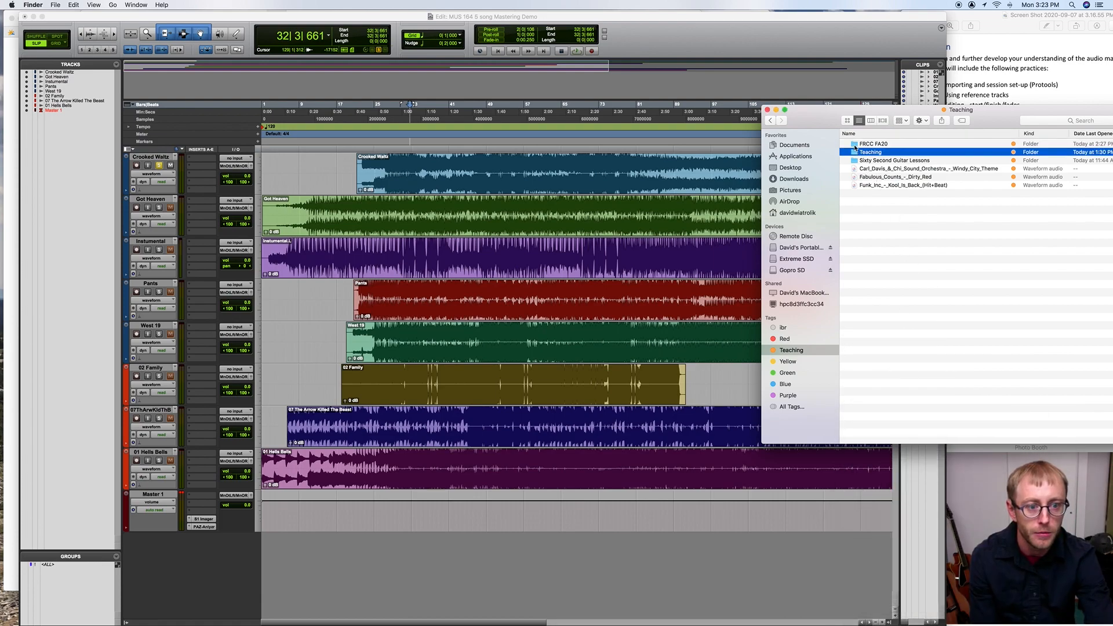
pyautogui.doubleClick(866, 145)
pyautogui.doubleClick(881, 161)
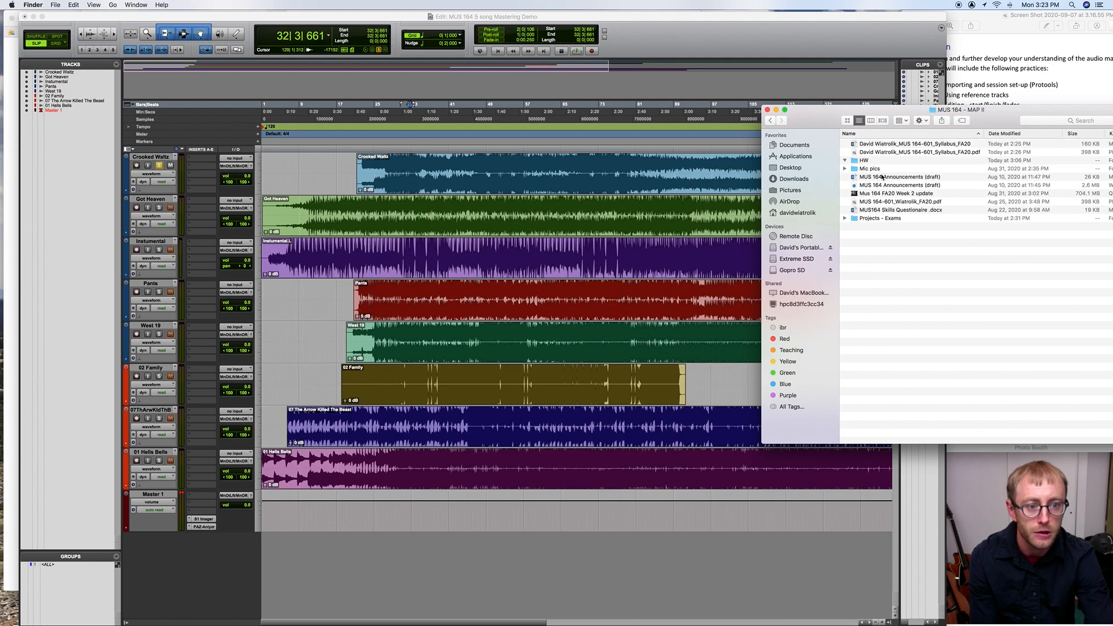
pyautogui.click(868, 318)
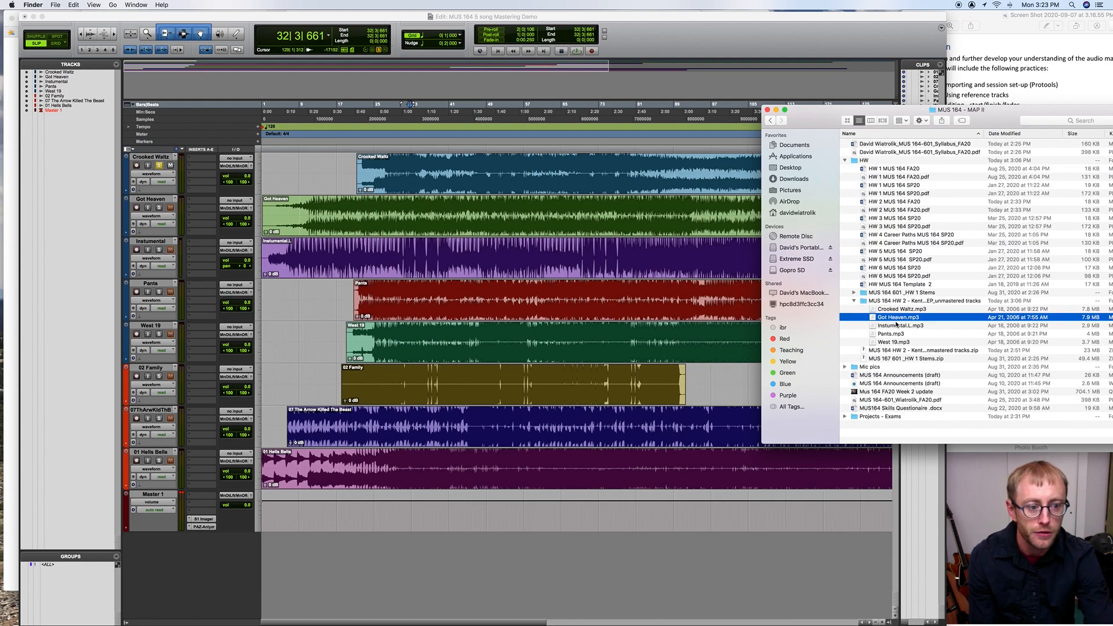
# - Inspect the file information of Got Heaven.mp3 for its sample rate, and close the information window
pyautogui.press('super+i')
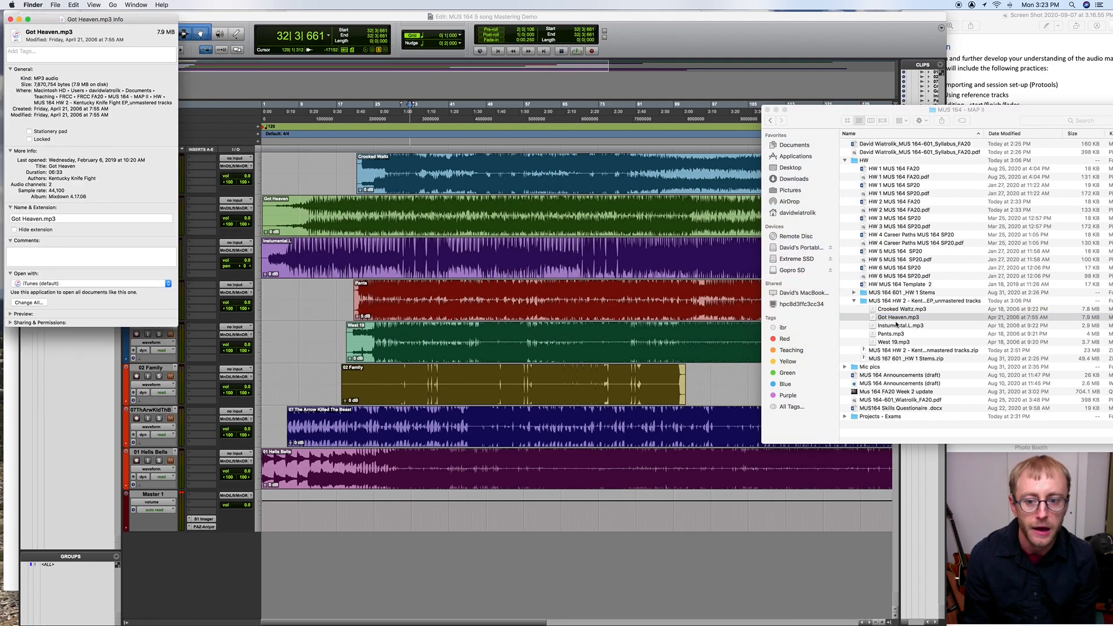
pyautogui.moveTo(113, 150); pyautogui.dragTo(697, 254)
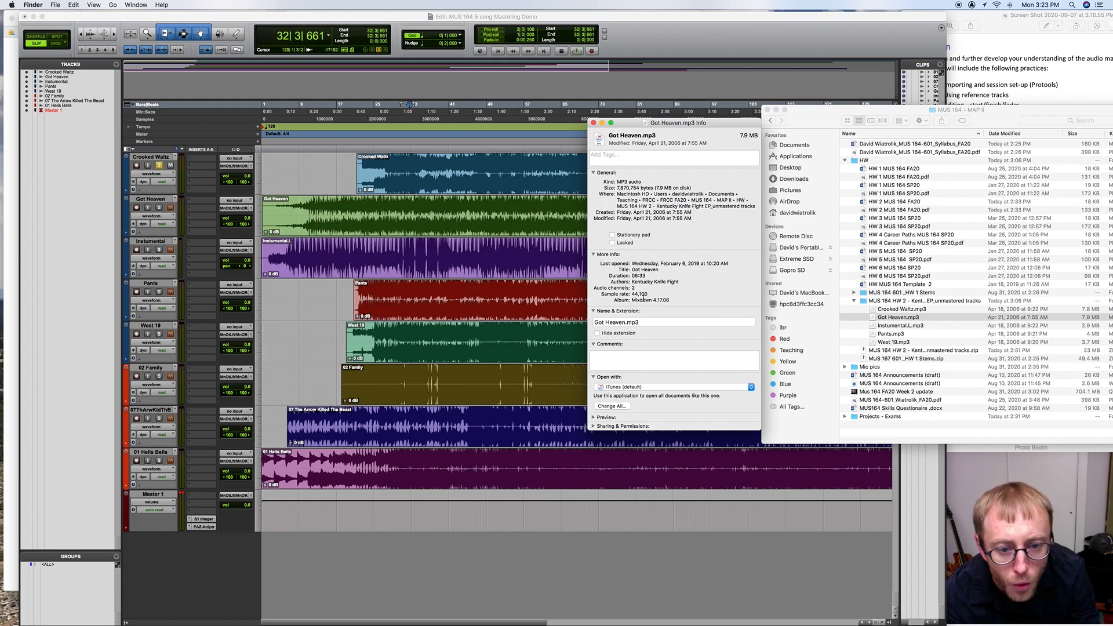
pyautogui.scroll(-1, 659, 300)
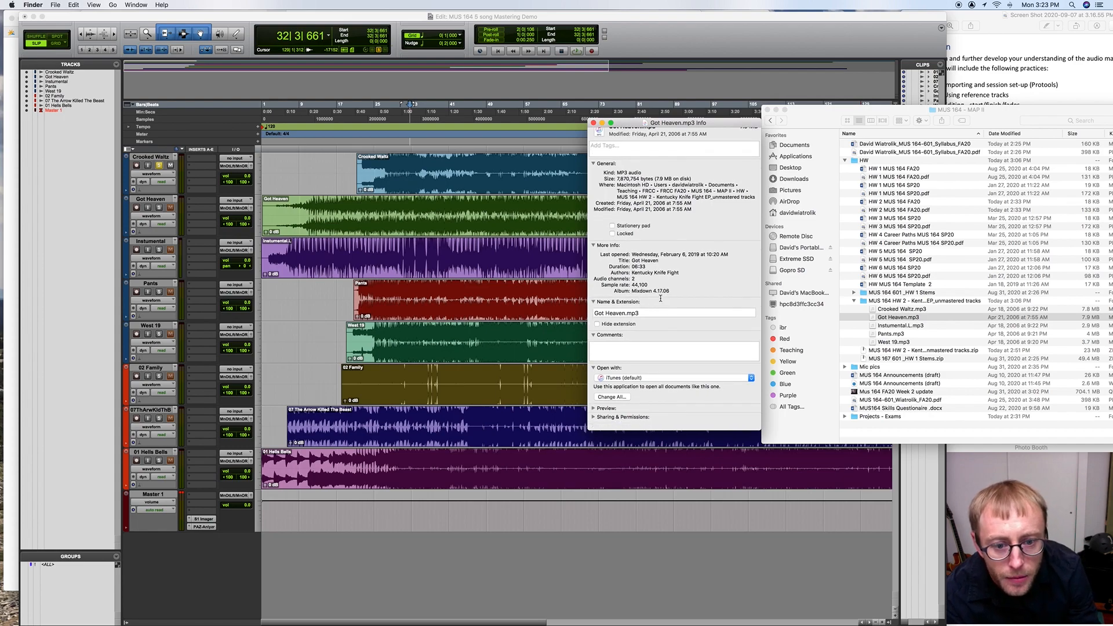
pyautogui.click(593, 123)
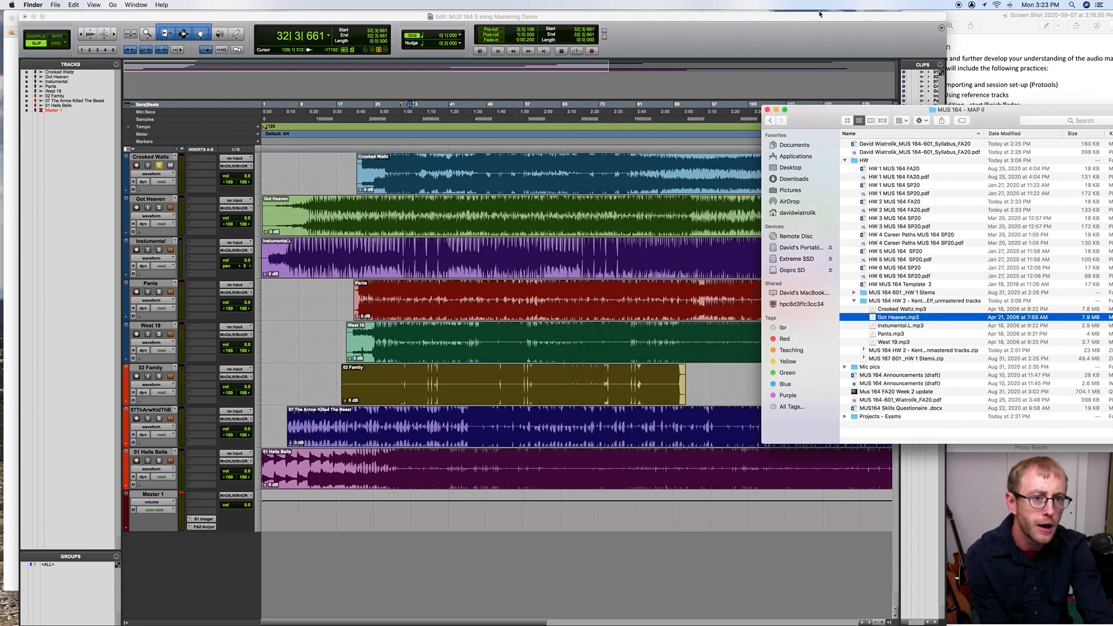
# - Switch back to Pro Tools and review the playback engine's H/W buffer size choices, keeping 1024 Samples
pyautogui.click(816, 16)
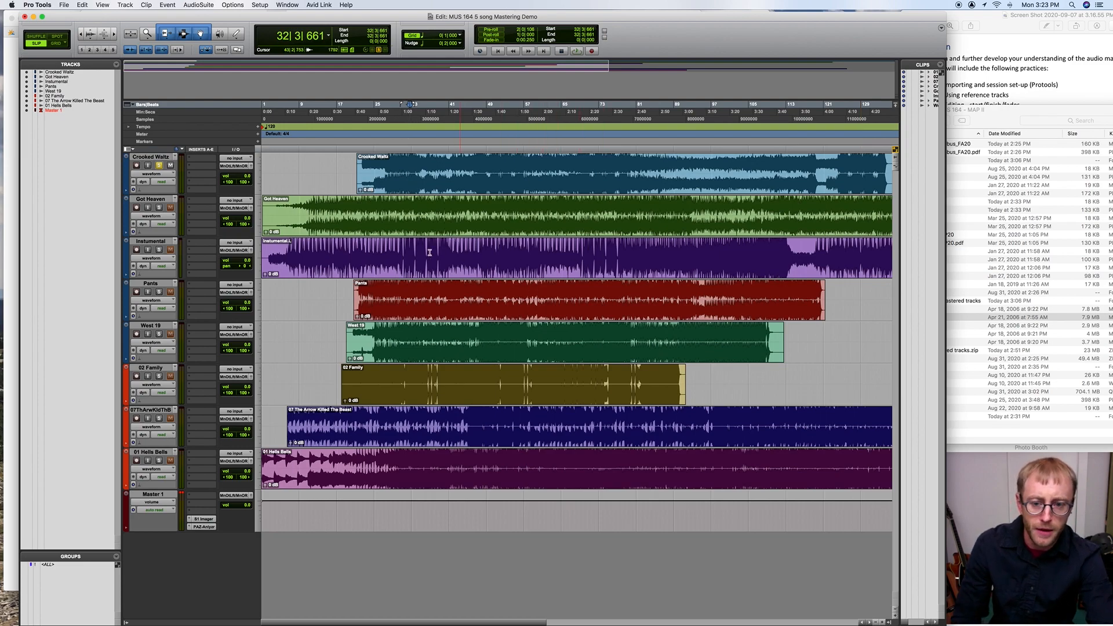
pyautogui.click(259, 5)
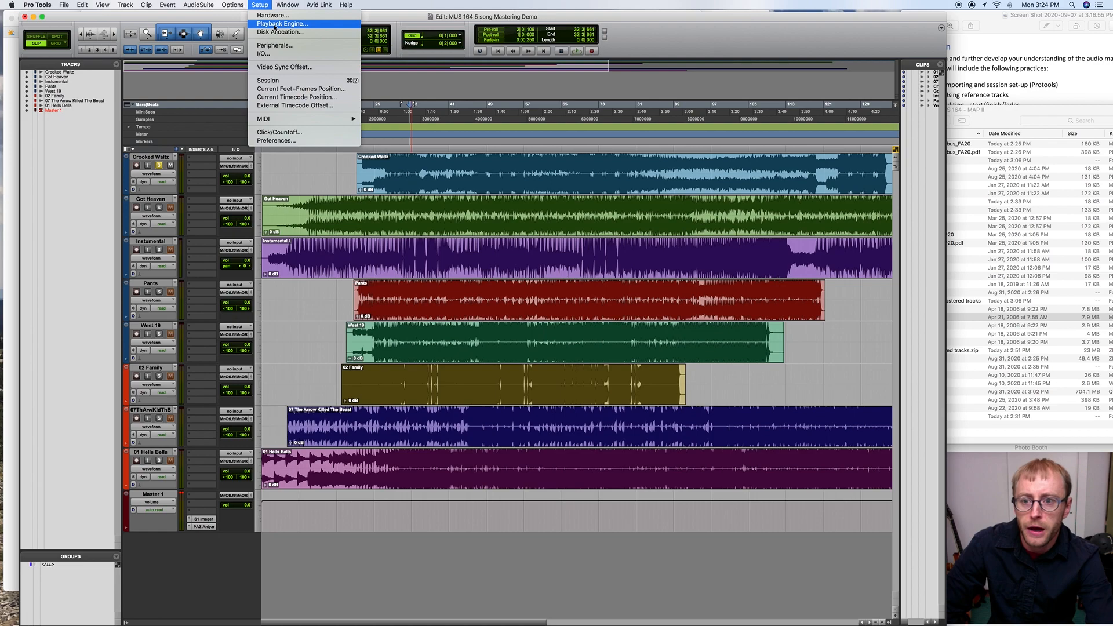
pyautogui.click(274, 24)
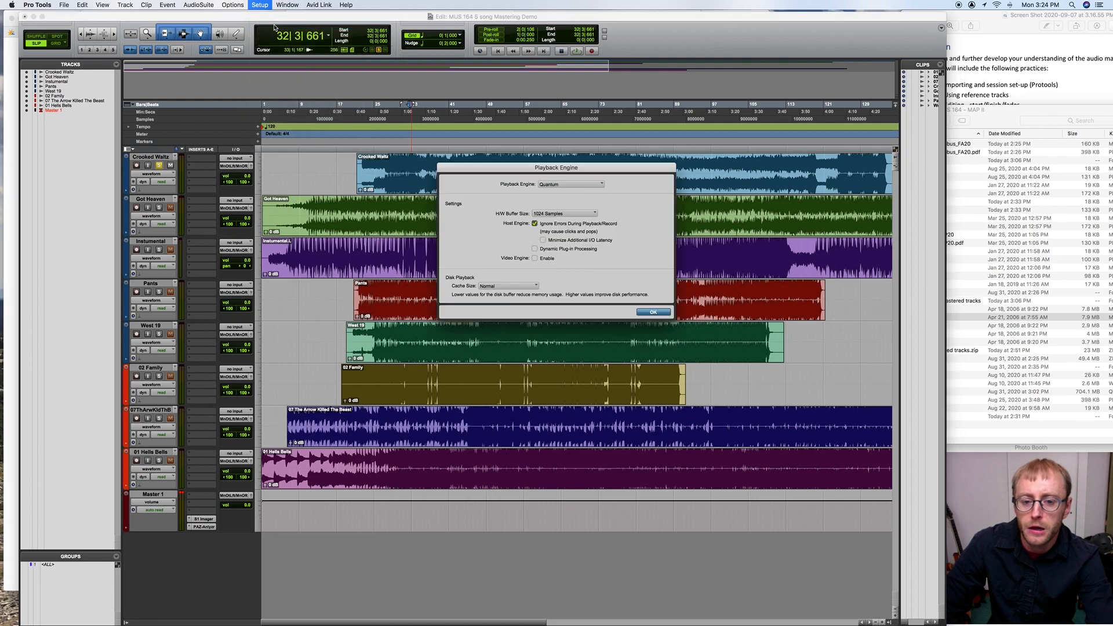
pyautogui.click(572, 215)
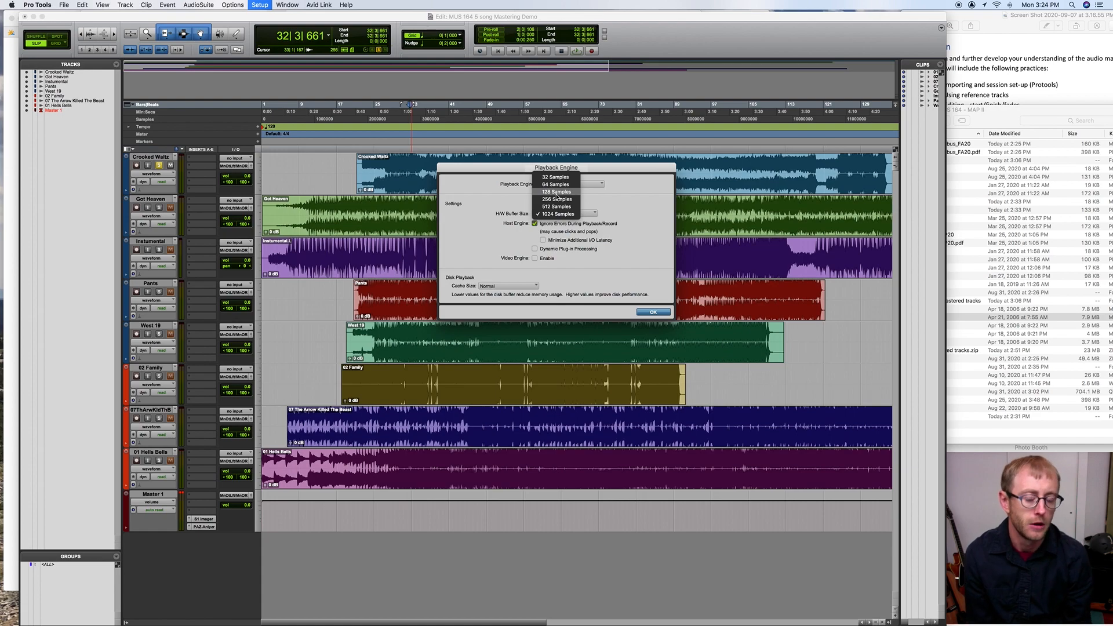
pyautogui.click(627, 214)
pyautogui.click(653, 312)
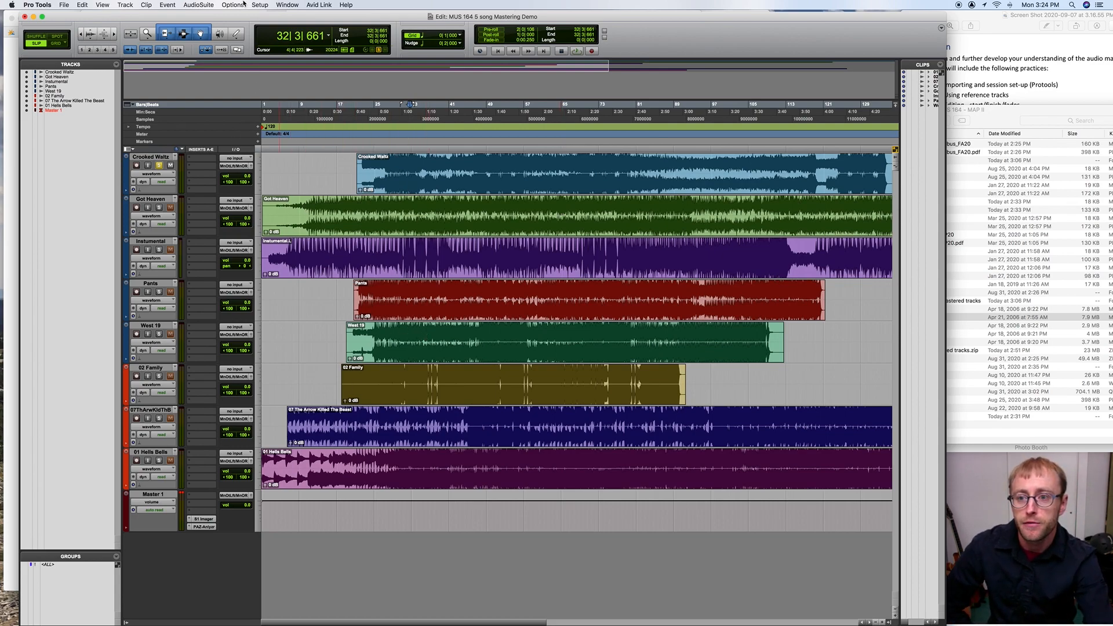
# - Solo the Got Heaven, Instumental and Pants tracks one after another, and return the solo to Crooked Waltz
pyautogui.click(159, 208)
pyautogui.click(159, 250)
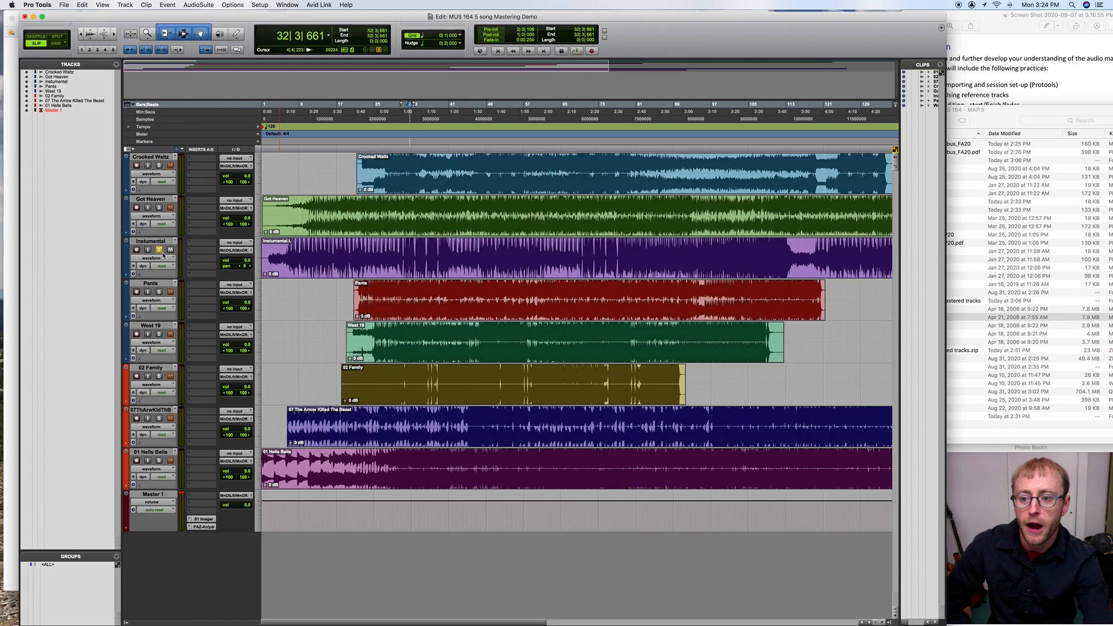
pyautogui.click(158, 292)
pyautogui.click(159, 250)
pyautogui.click(159, 208)
pyautogui.click(160, 165)
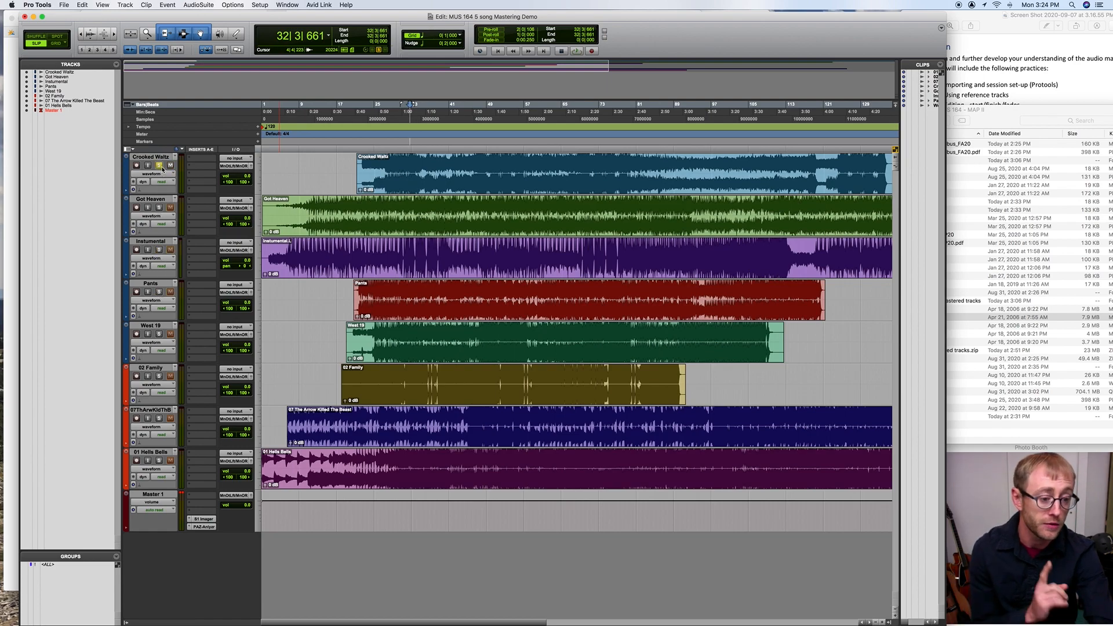
# - Unsolo Crooked Waltz to play all tracks together briefly from bar 44, and solo it again after stopping
pyautogui.click(163, 169)
pyautogui.click(468, 177)
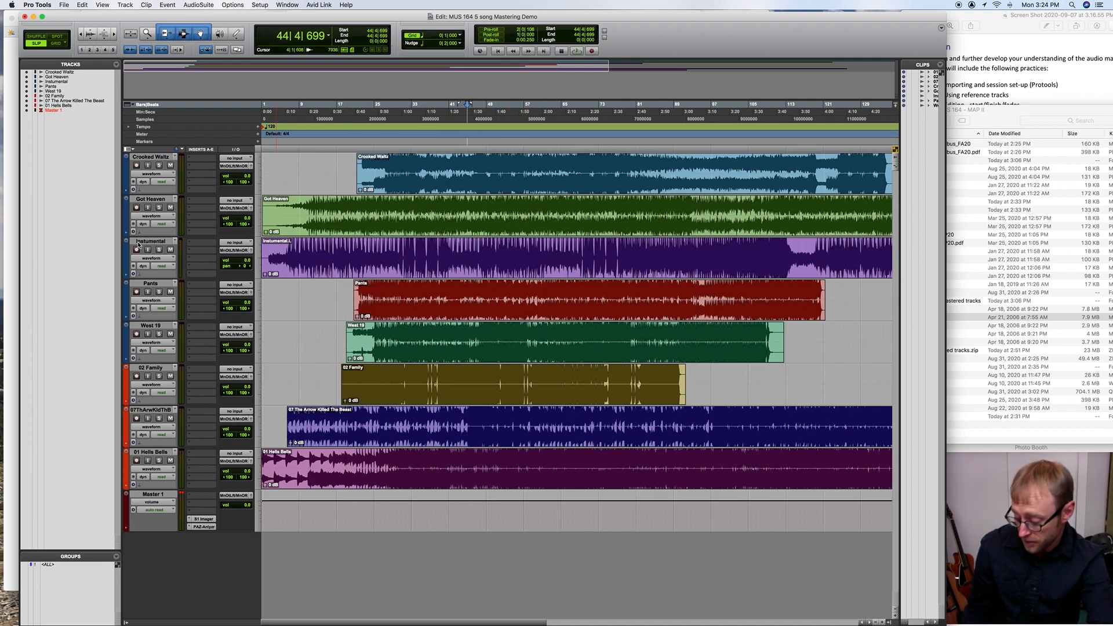
pyautogui.press('space')
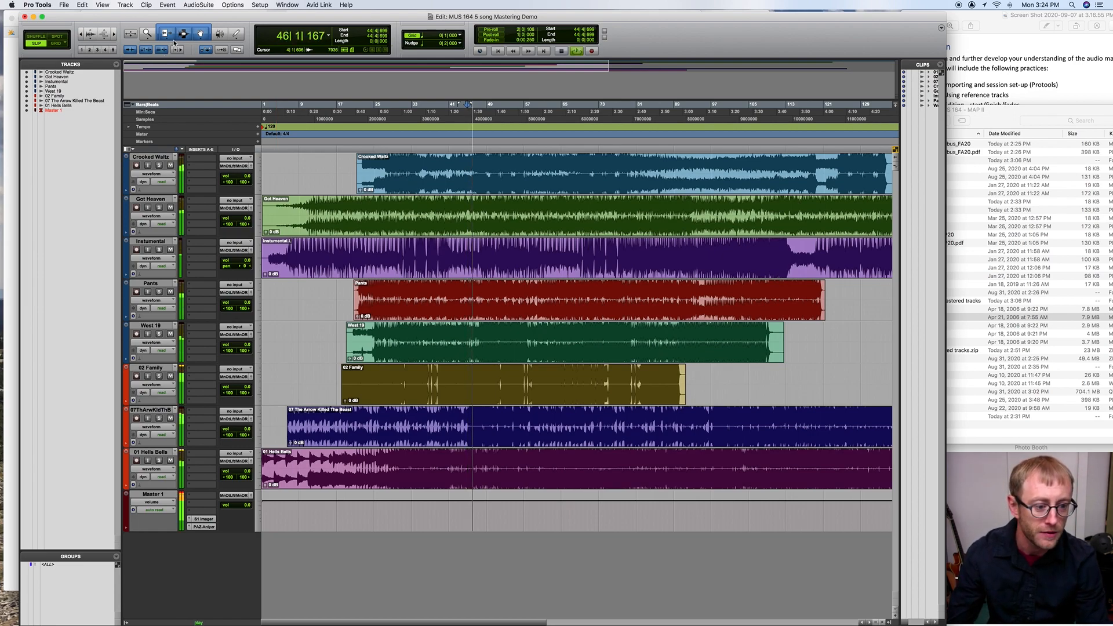
pyautogui.press('space')
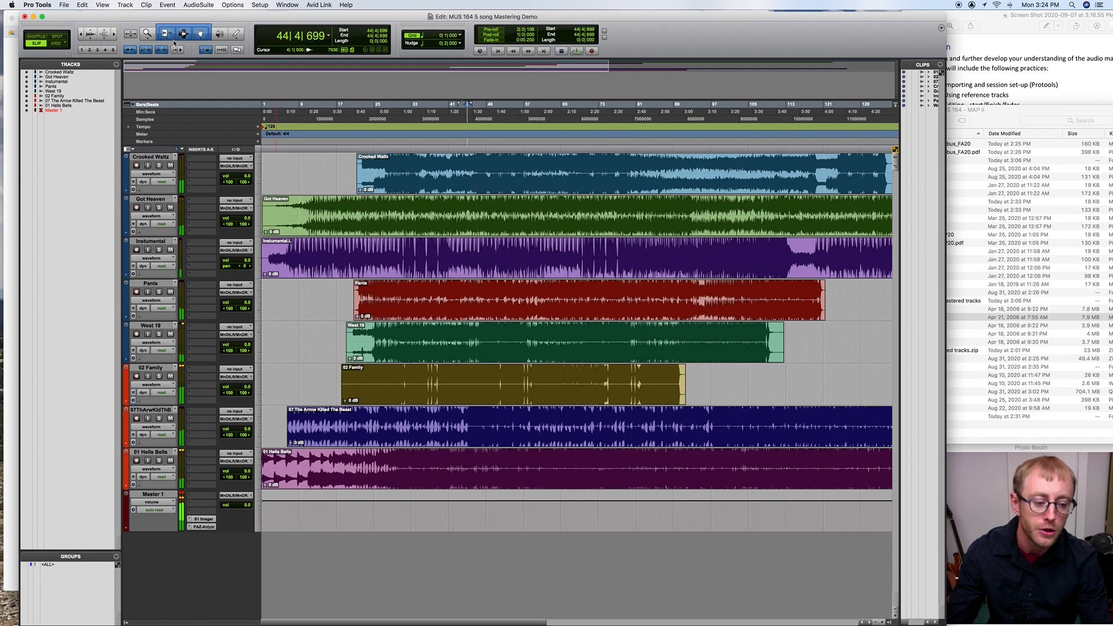
pyautogui.click(160, 166)
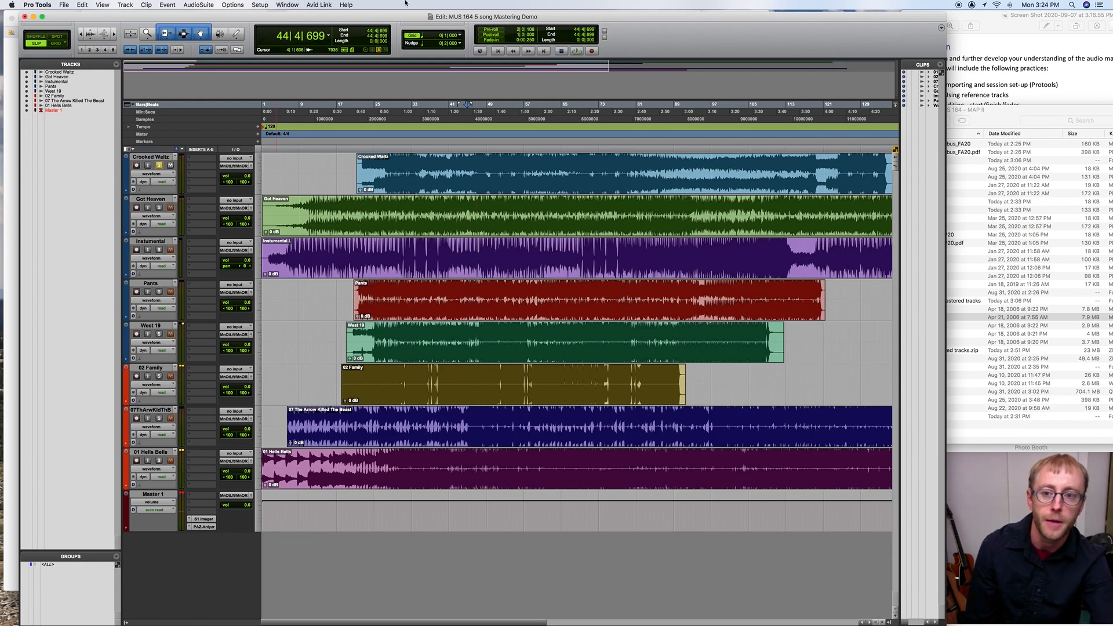
# - Check the solo mode options, keeping X-OR (Cancels Previous Solo) enabled
pyautogui.click(268, 6)
pyautogui.moveTo(226, 5)
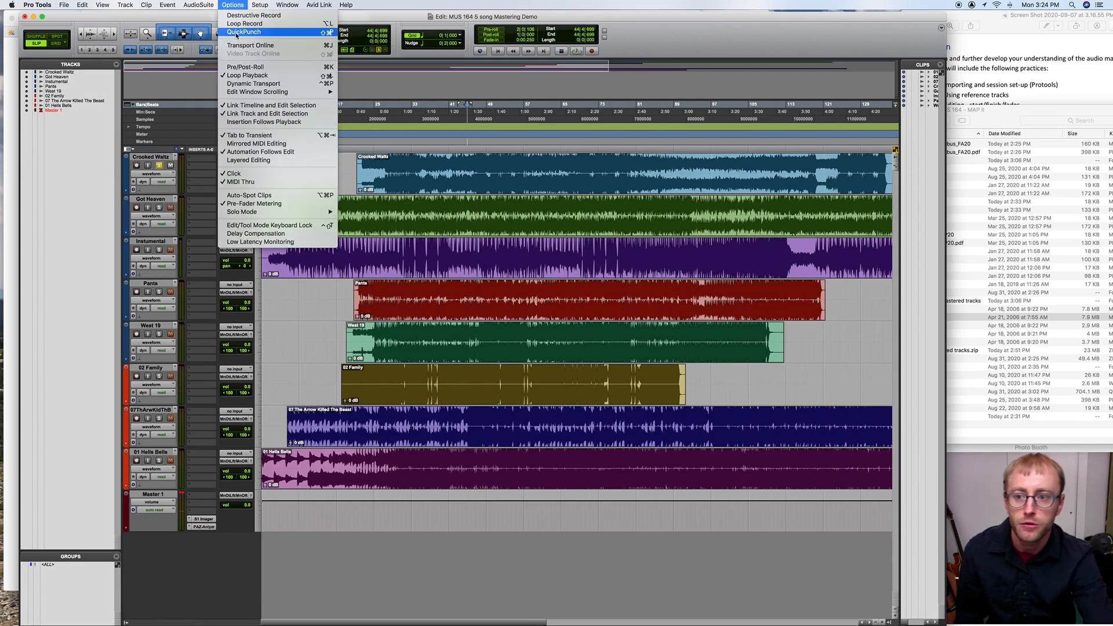
pyautogui.moveTo(265, 214)
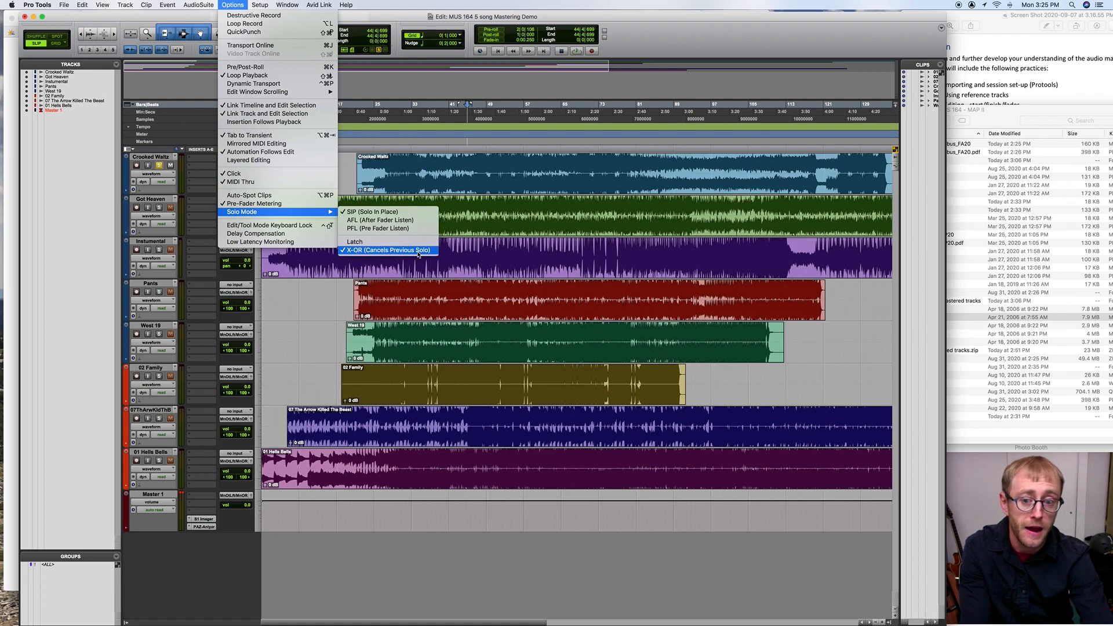
pyautogui.click(322, 340)
# - Compare songs and reference tracks during playback from bar 49 by switching the solo between them, ending on 01 Hells Bells, and stop
pyautogui.click(159, 208)
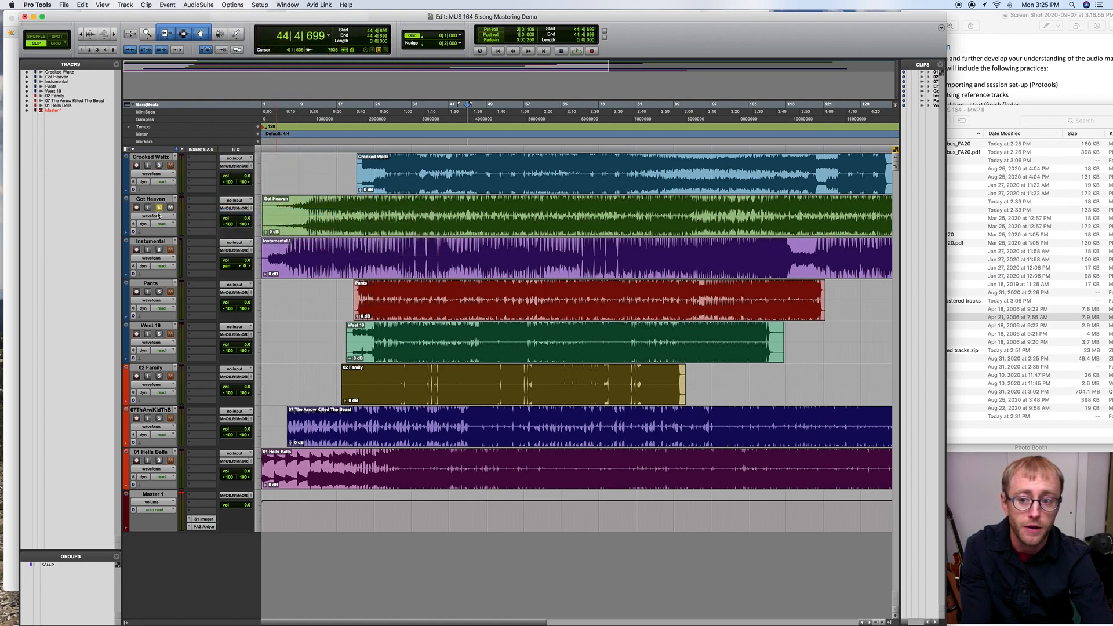
pyautogui.click(159, 250)
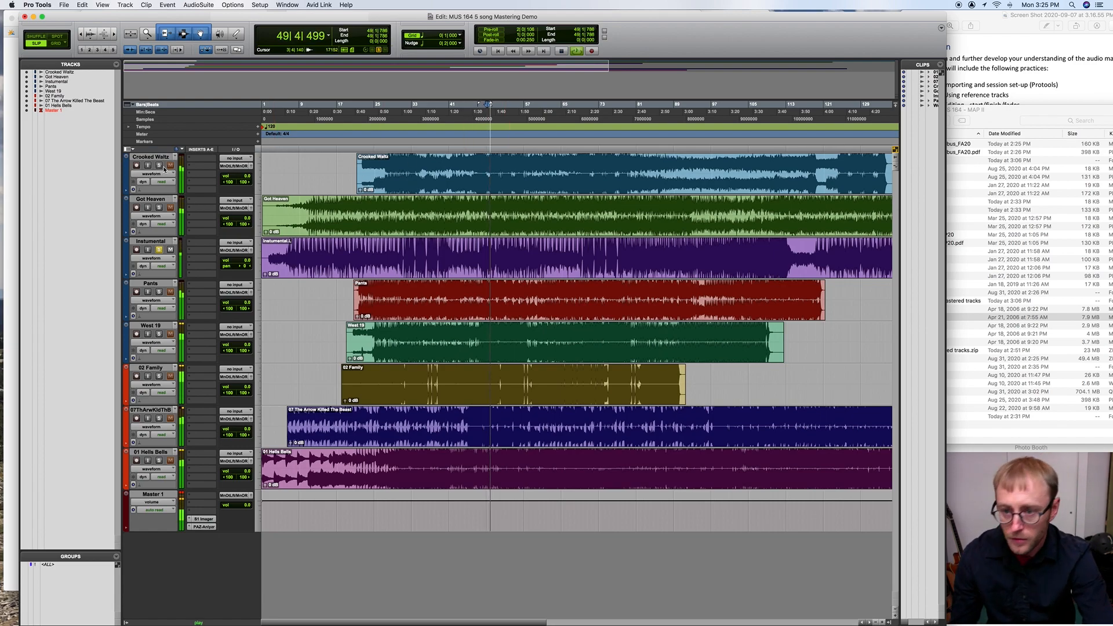
pyautogui.click(159, 208)
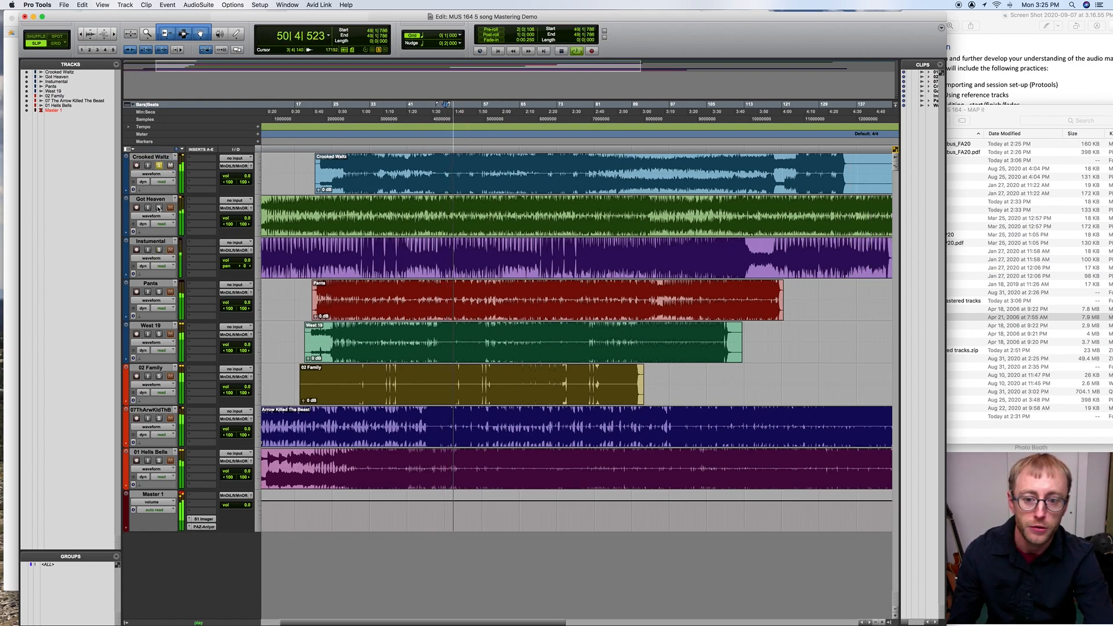
pyautogui.click(159, 418)
pyautogui.click(160, 460)
pyautogui.press('space')
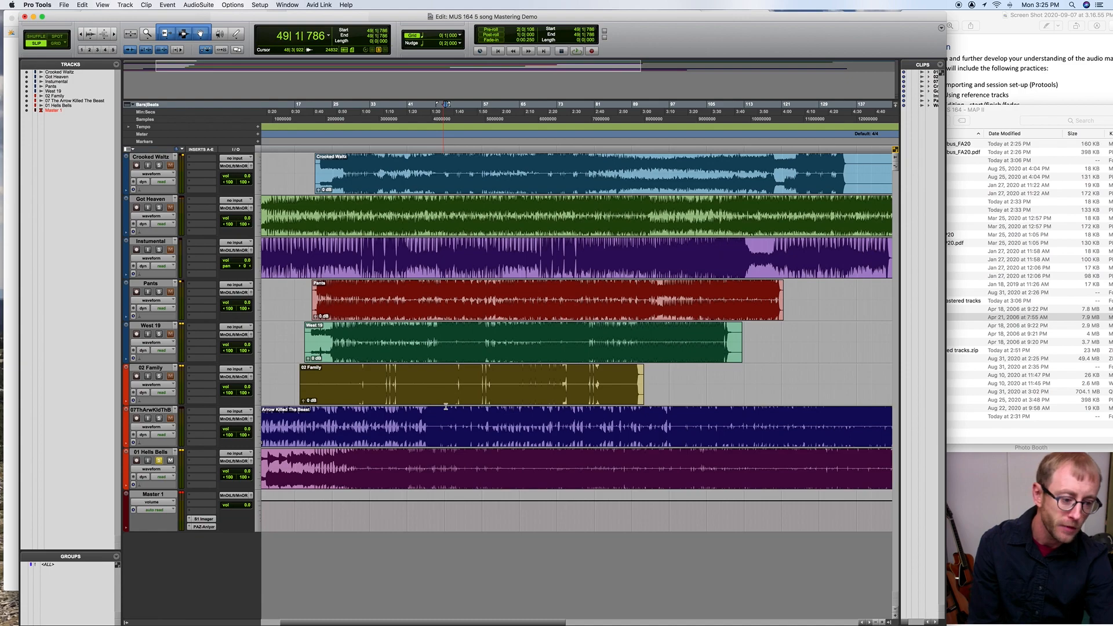
# - Solo 07 The Arrow Killed The Beast, place the cursor at about bar 49, and switch the solo through Instumental to Got Heaven
pyautogui.hscroll(-3, 477, 420)
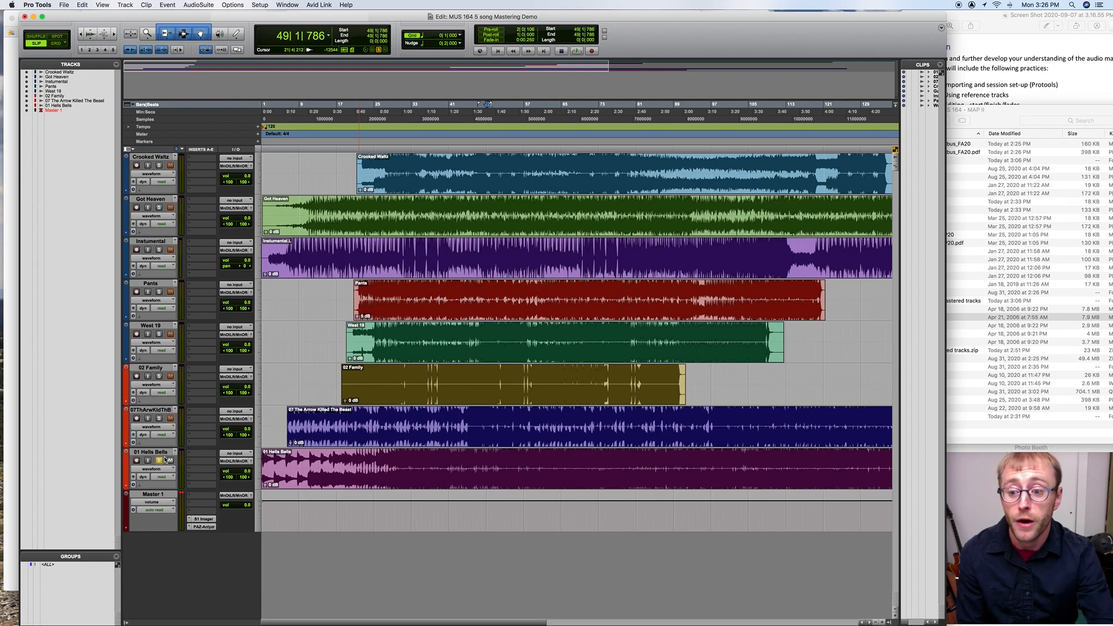
pyautogui.click(159, 418)
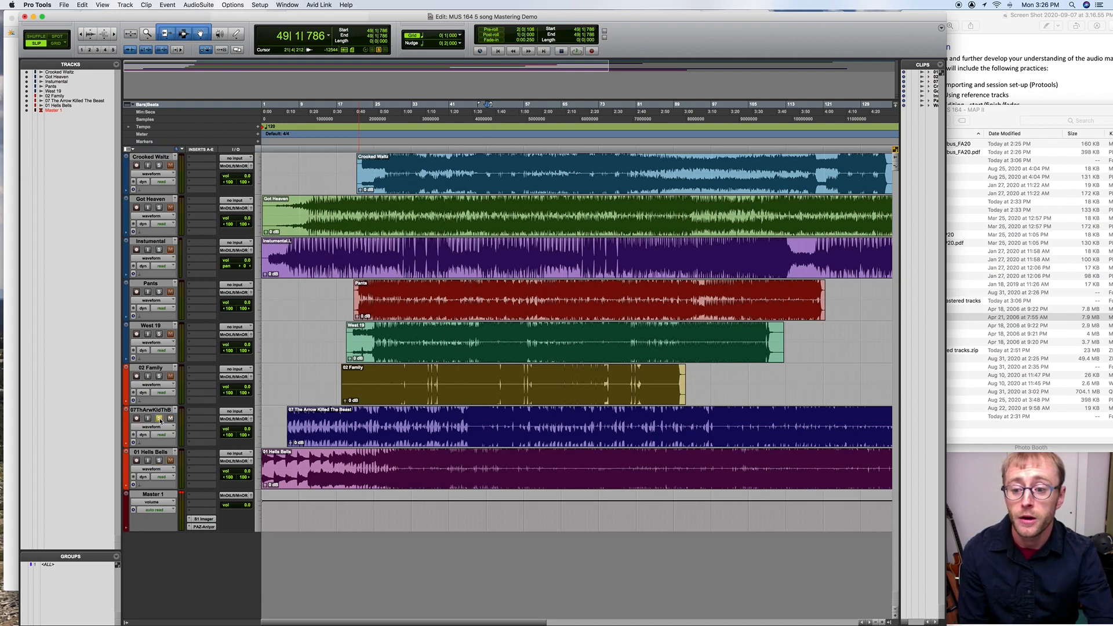
pyautogui.click(488, 128)
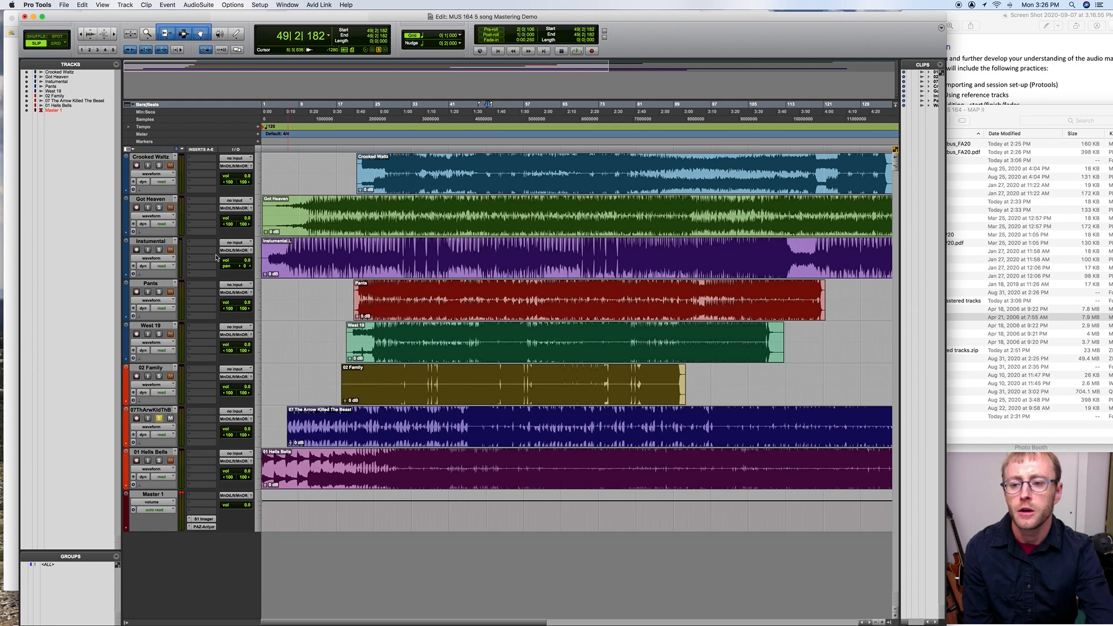
pyautogui.click(158, 249)
pyautogui.click(161, 207)
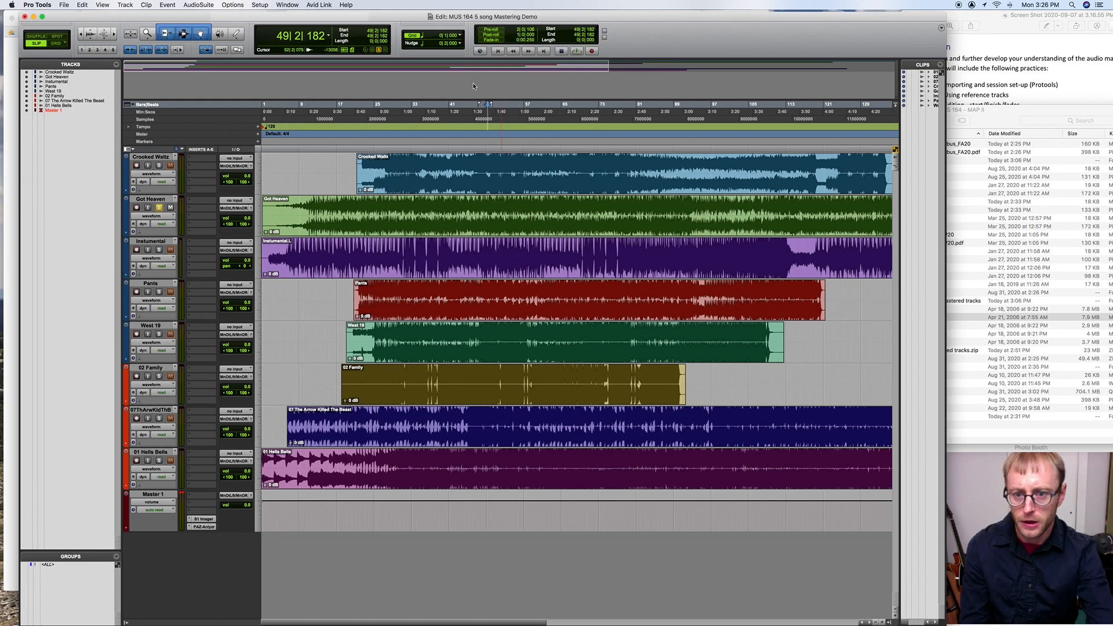
# - Solo Crooked Waltz, play it from about bar 47, jump back to about bar 30, and stop playback
pyautogui.click(477, 145)
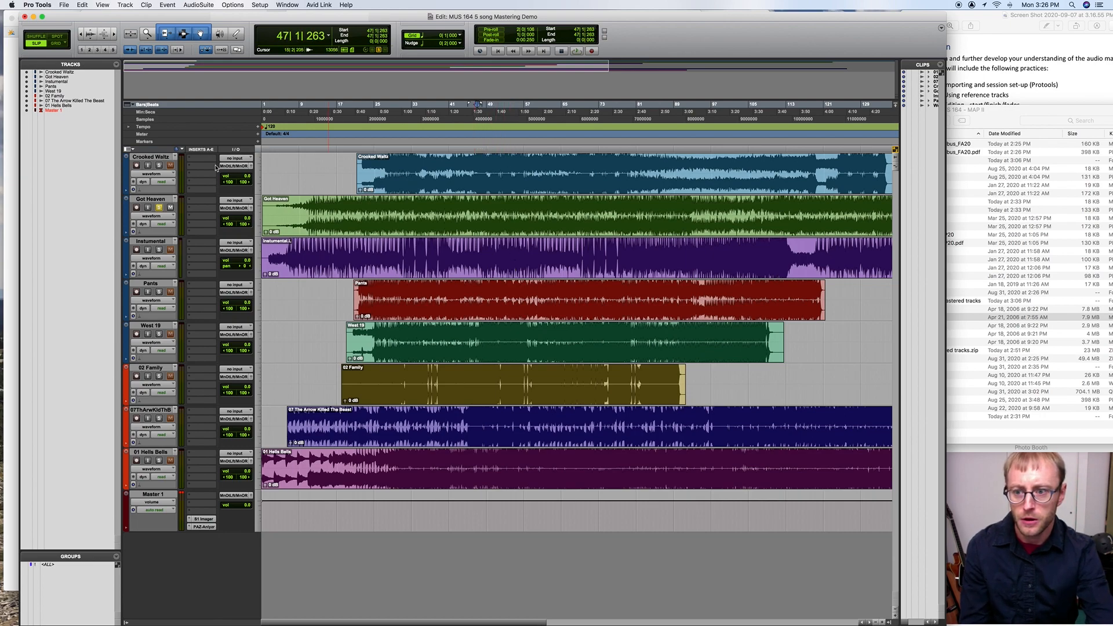
pyautogui.click(160, 167)
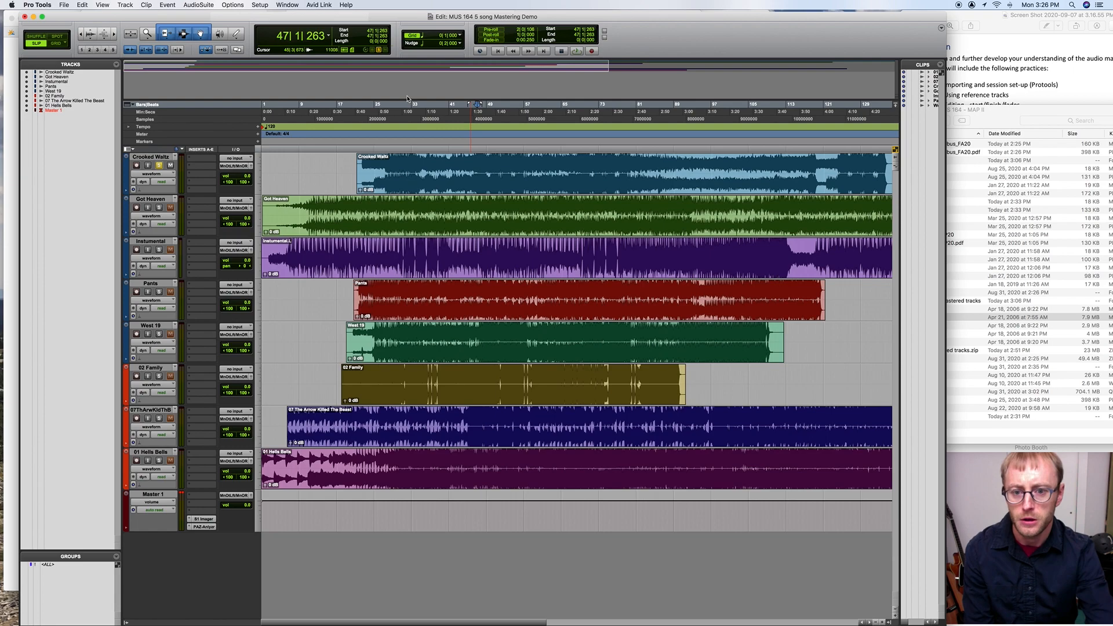
pyautogui.press('space')
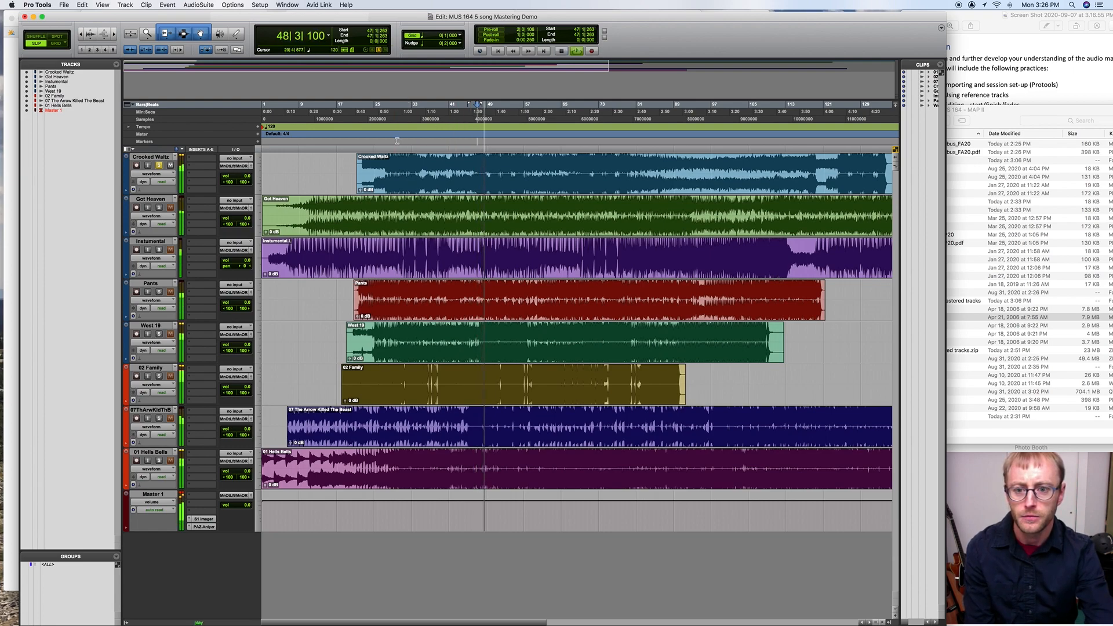
pyautogui.click(397, 141)
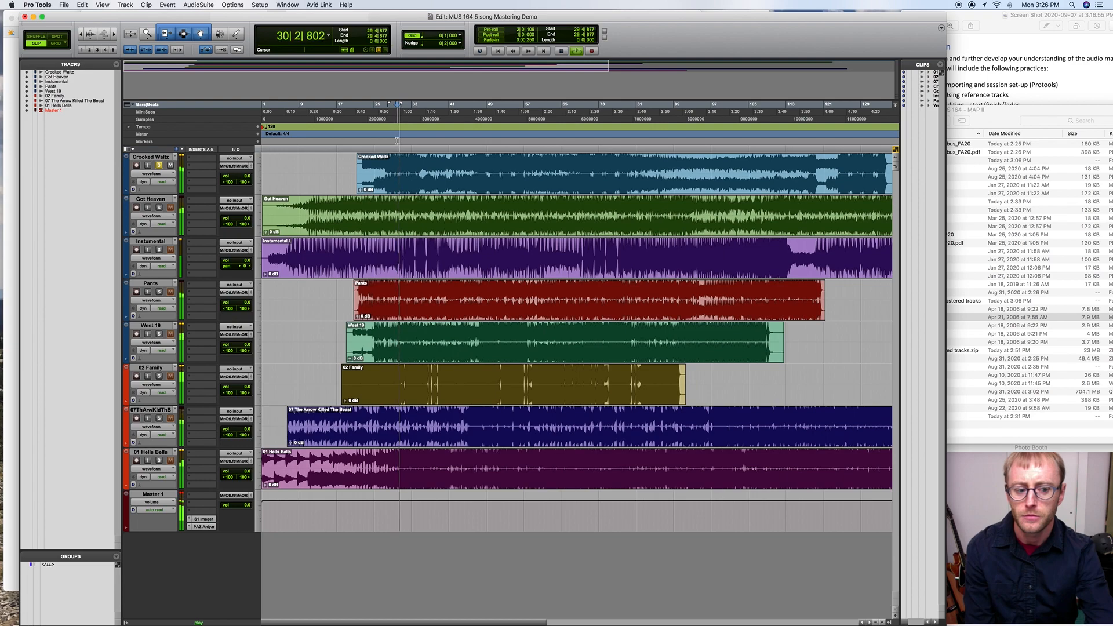
pyautogui.press('space')
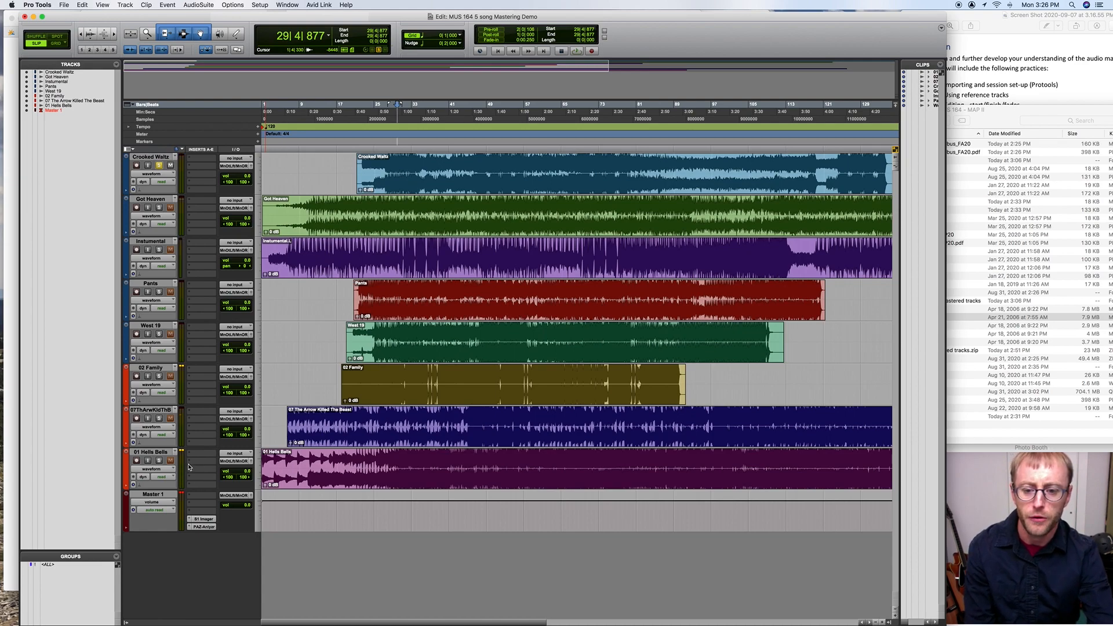
# - Solo the 02 Family reference track and play it from about bar 48
pyautogui.click(160, 377)
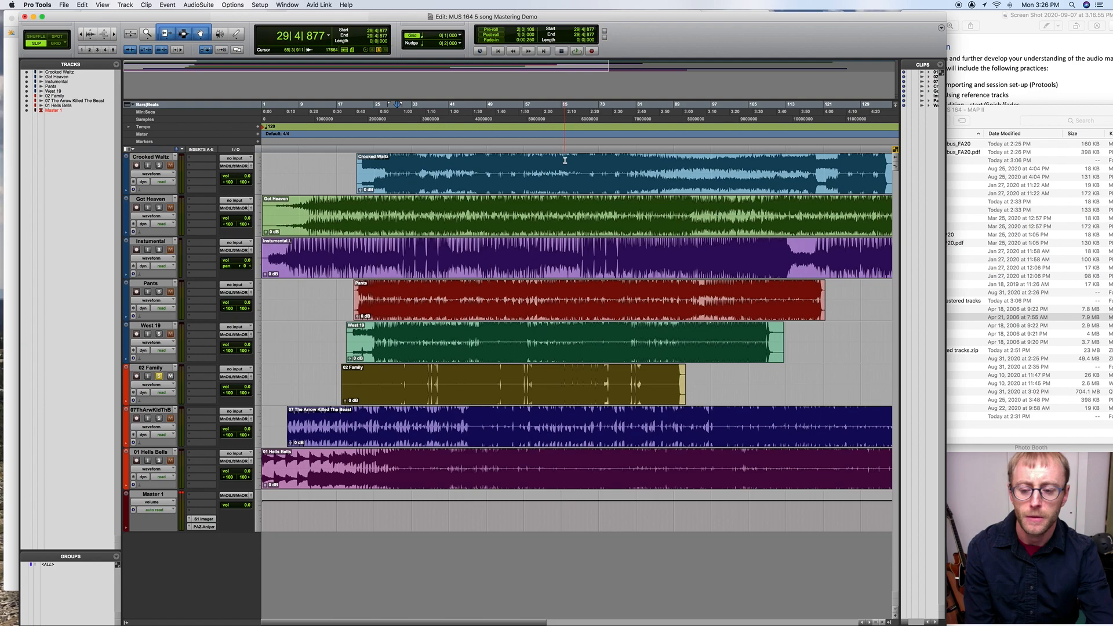
pyautogui.click(484, 135)
pyautogui.press('space')
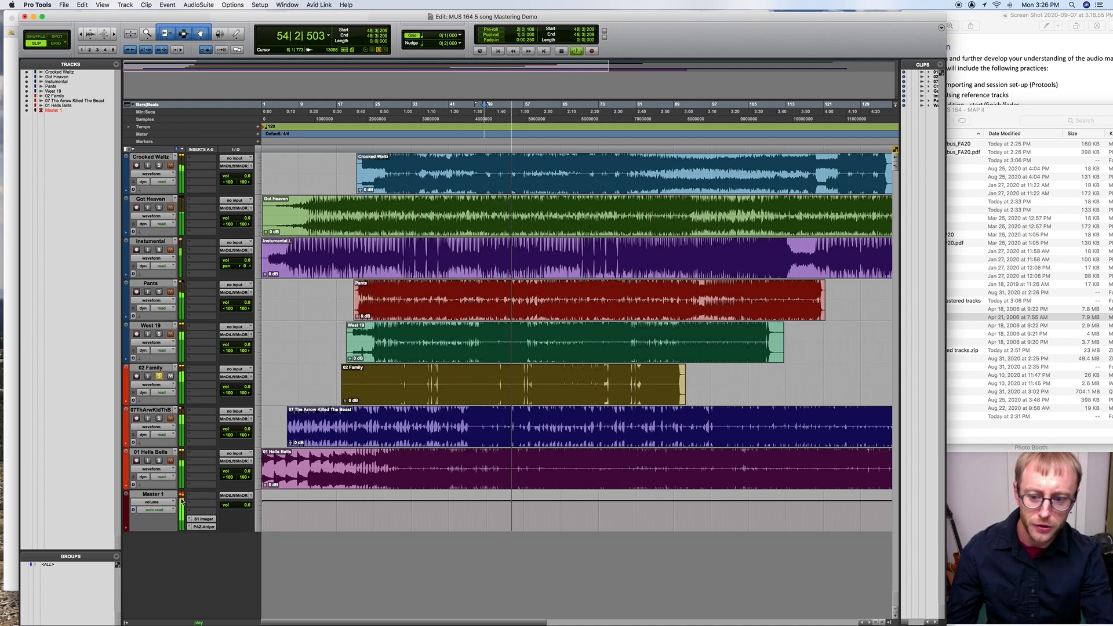
# - Open the Mix window during playback, reposition it to show all channel meters including Master 1, and stop playback
pyautogui.press('super+equal')
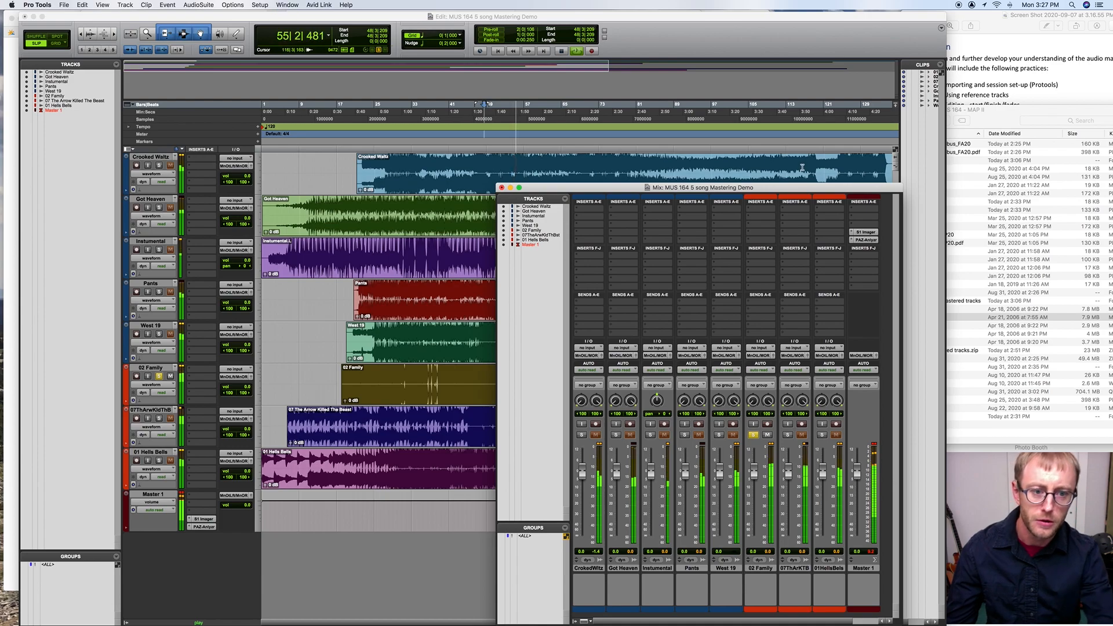
pyautogui.moveTo(788, 190); pyautogui.dragTo(697, 95)
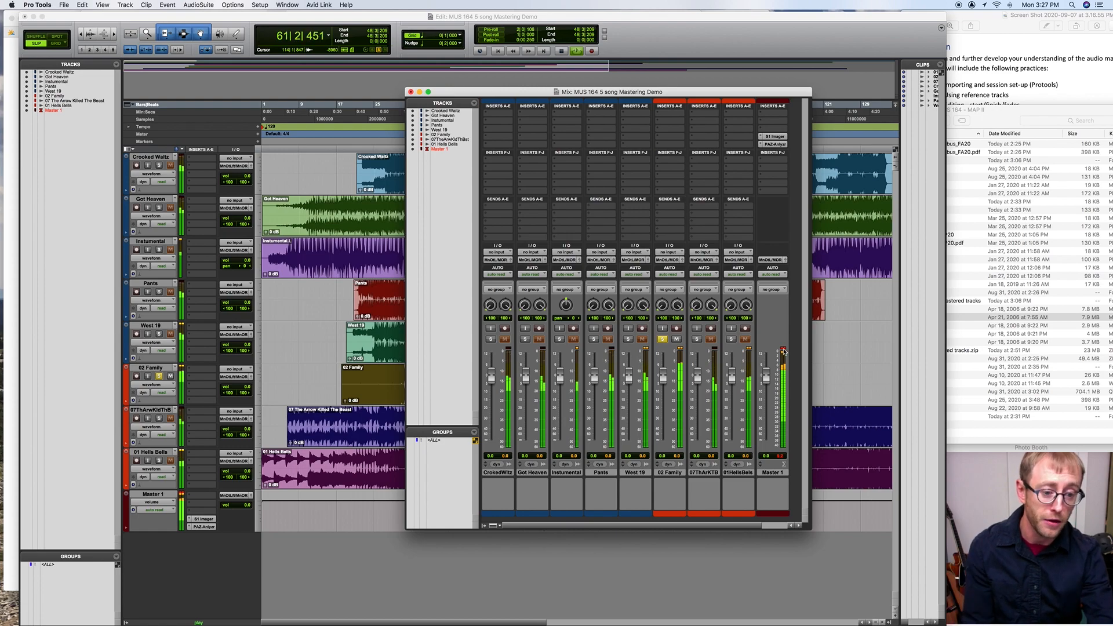
pyautogui.press('space')
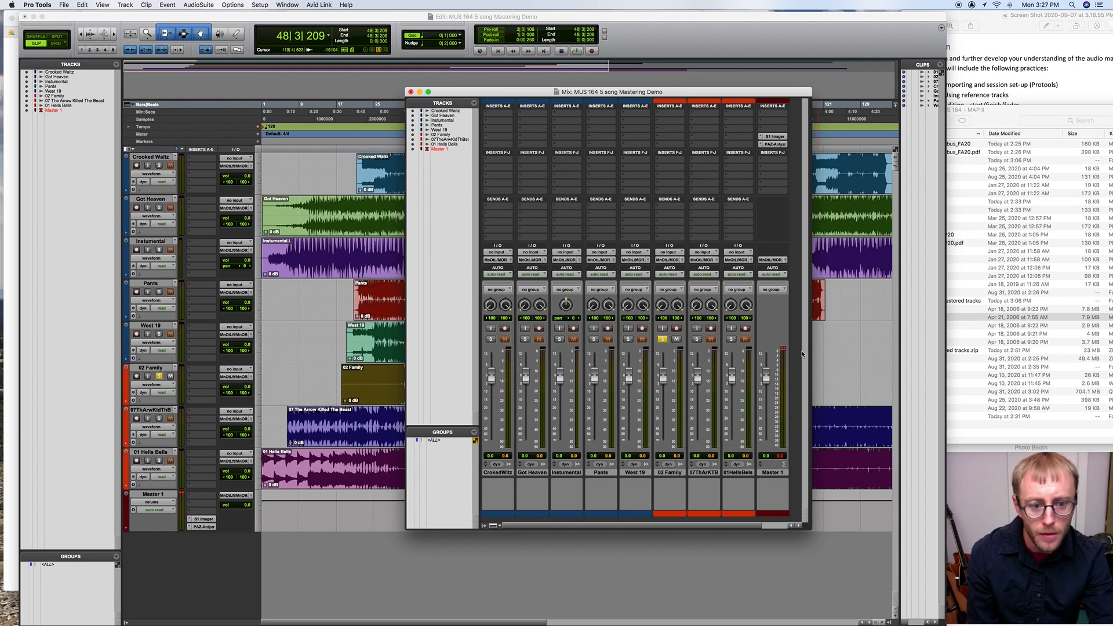
# - Compare levels in the mixer by soloing Crooked Waltz, 02 Family, West 19, Pants, Instumental and Got Heaven in turn during playback, then stop
pyautogui.click(490, 340)
pyautogui.press('space')
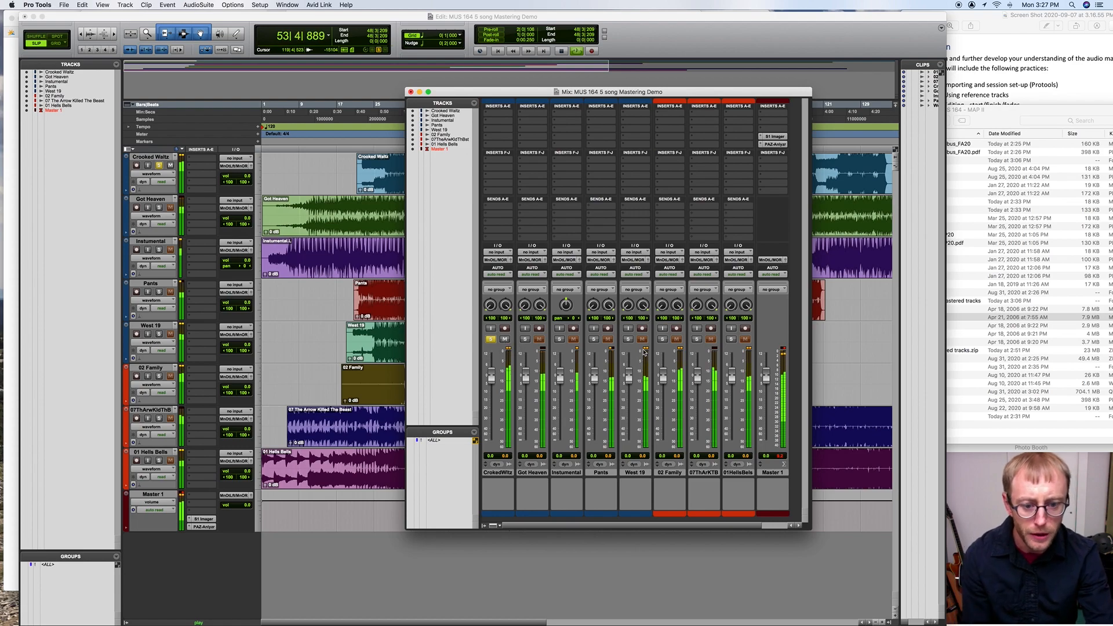
pyautogui.keyDown('super'); pyautogui.click(663, 339); pyautogui.keyUp('super')
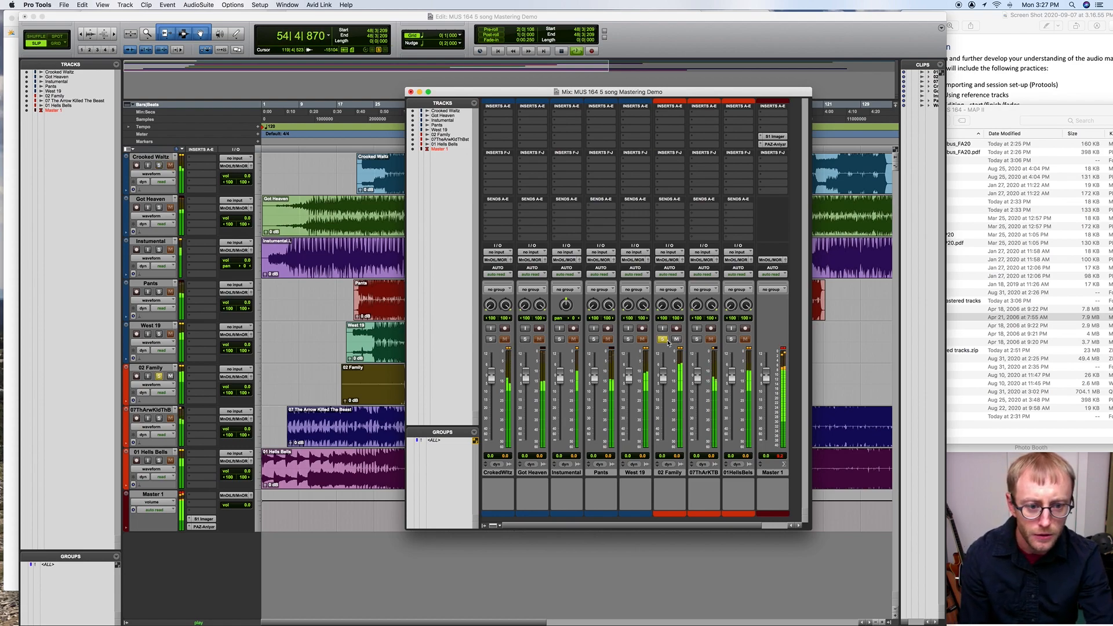
pyautogui.keyDown('super'); pyautogui.click(628, 339); pyautogui.keyUp('super')
pyautogui.keyDown('super'); pyautogui.click(593, 339); pyautogui.keyUp('super')
pyautogui.keyDown('super'); pyautogui.click(558, 340); pyautogui.keyUp('super')
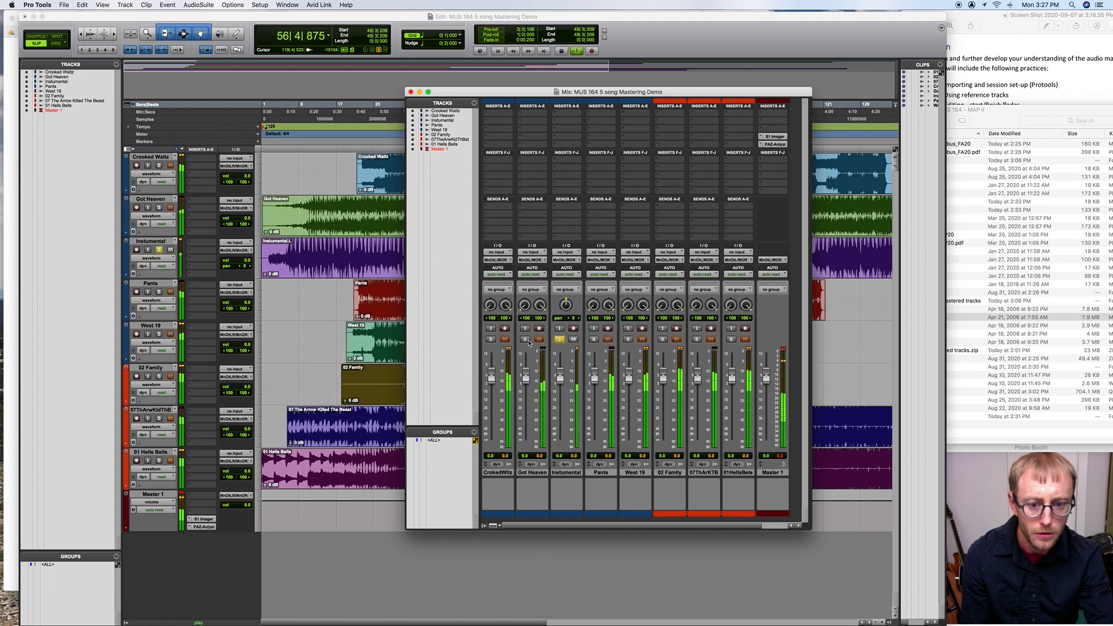
pyautogui.keyDown('super'); pyautogui.click(523, 339); pyautogui.keyUp('super')
pyautogui.press('space')
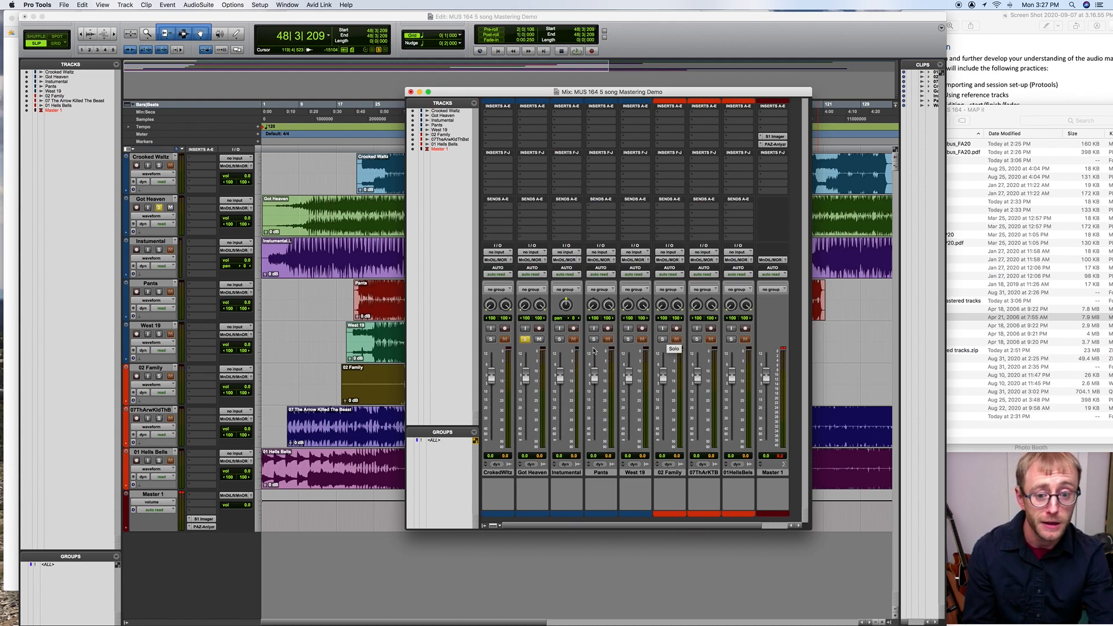
# - Unsolo Got Heaven, play Instumental soloed to check its level, and keep Instumental soloed after briefly switching to 02 Family
pyautogui.click(526, 340)
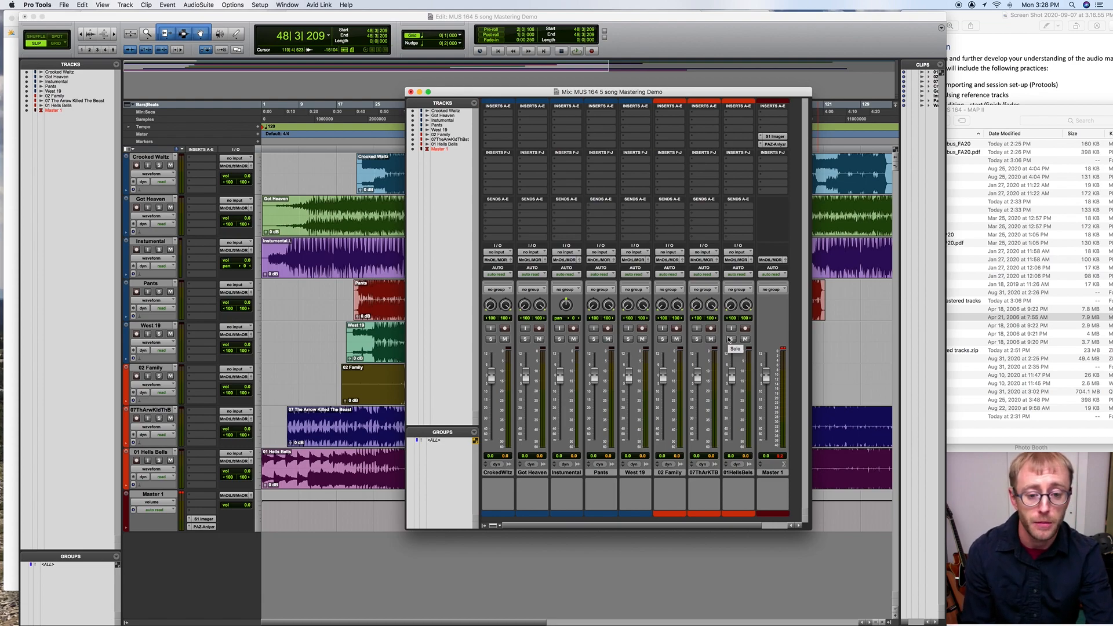
pyautogui.click(558, 340)
pyautogui.press('space')
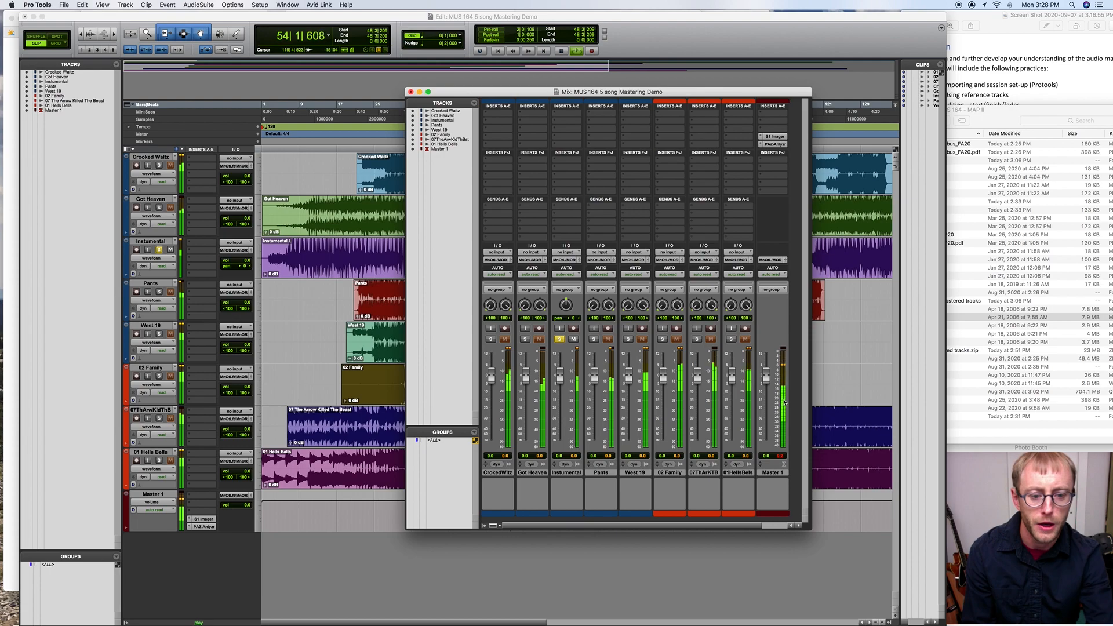
pyautogui.press('space')
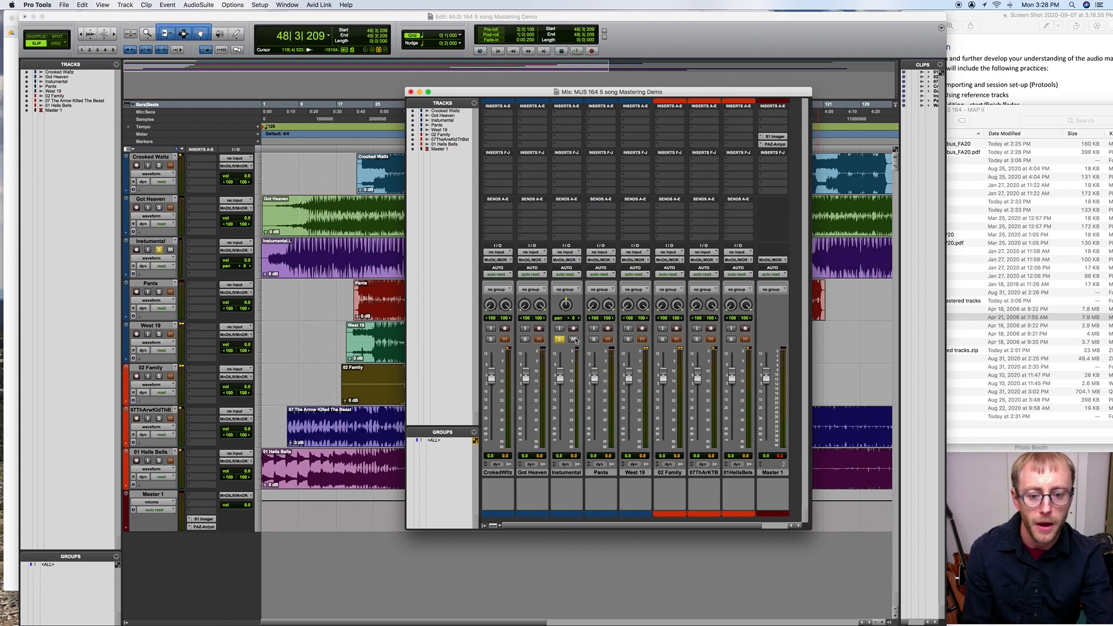
pyautogui.click(662, 340)
pyautogui.click(559, 339)
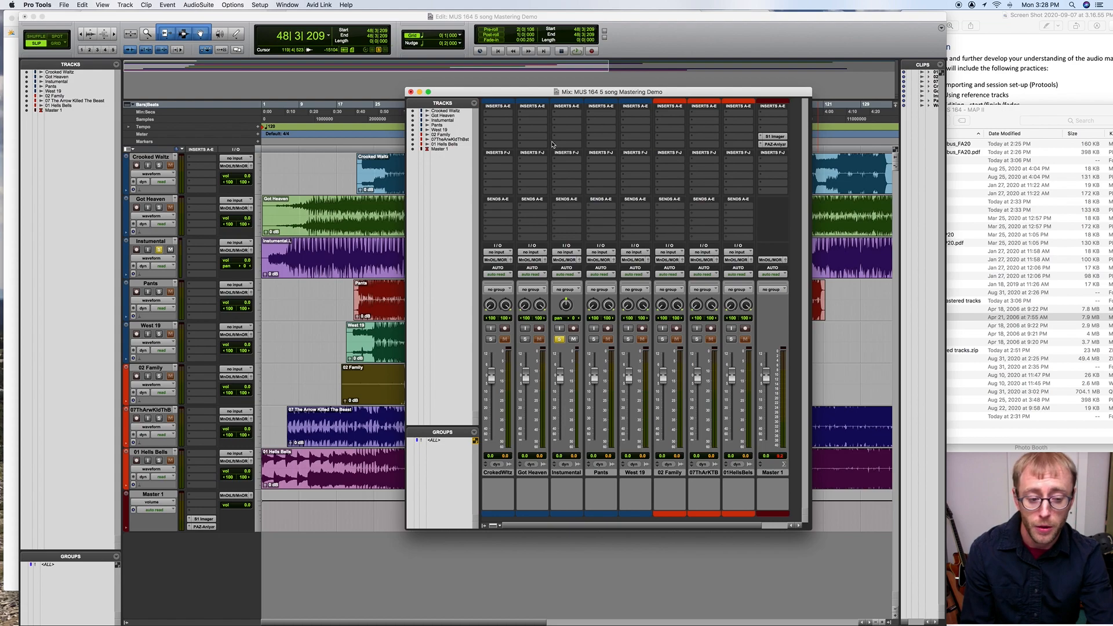
pyautogui.click(565, 113)
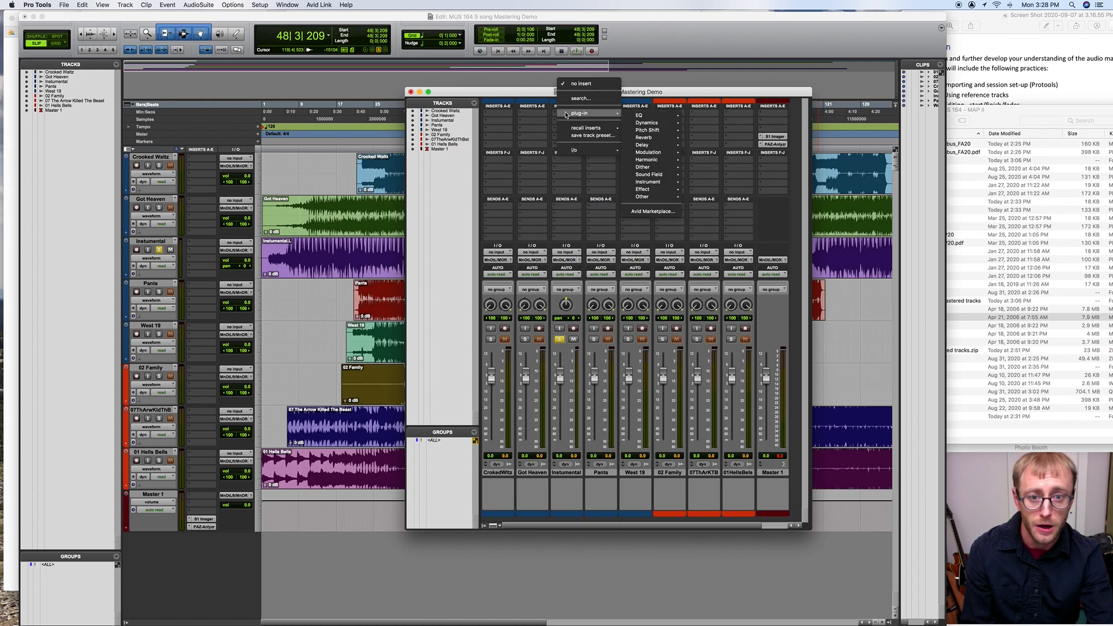
pyautogui.click(535, 93)
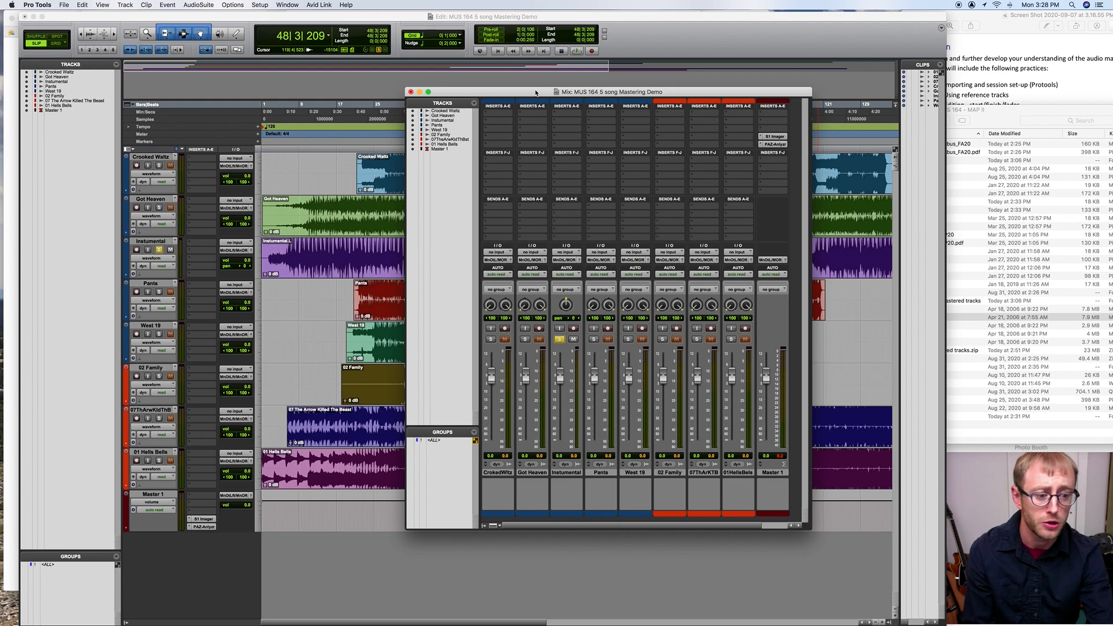
pyautogui.click(561, 159)
pyautogui.click(545, 158)
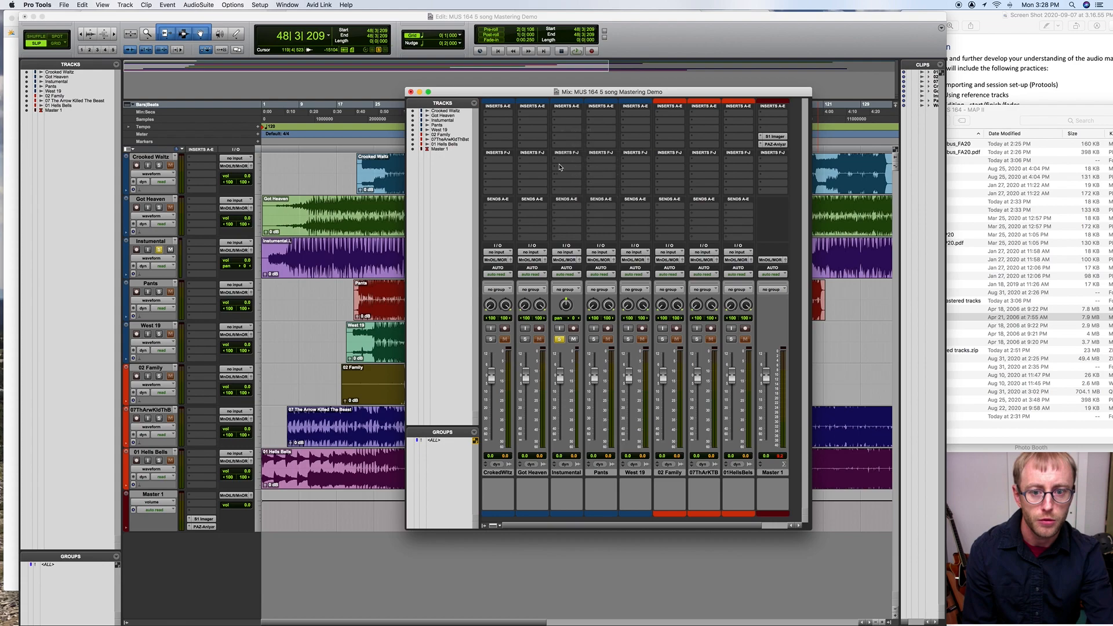
# - Insert the Maxim (mono) dynamics plug-in in the Instumental track's F-J inserts and move its window clear of the mixer channels
pyautogui.click(564, 137)
pyautogui.moveTo(564, 169)
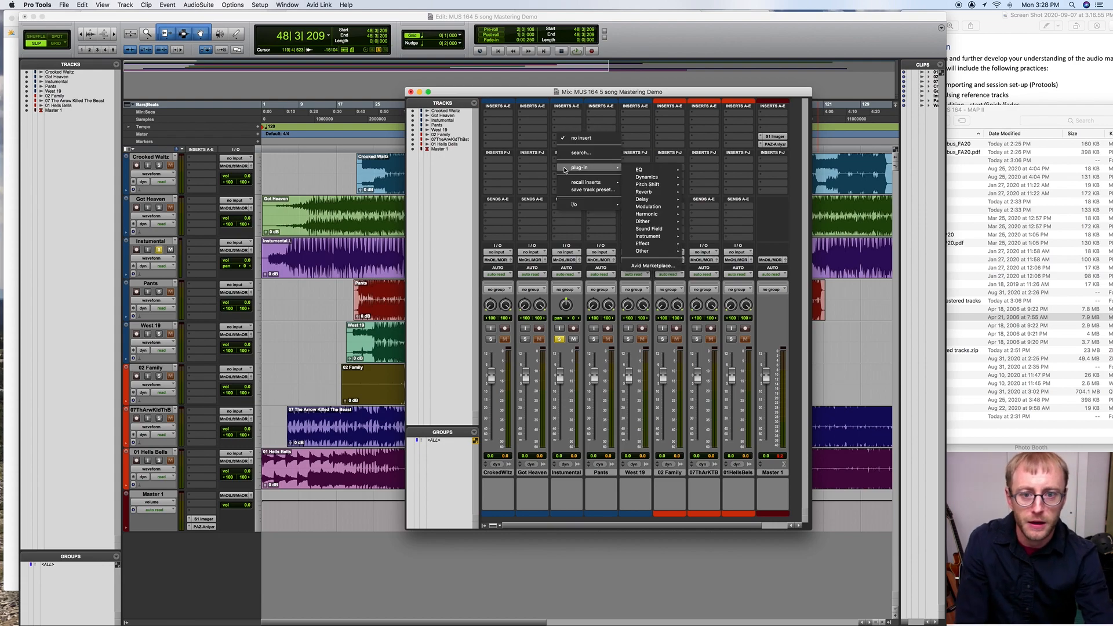
pyautogui.moveTo(646, 178)
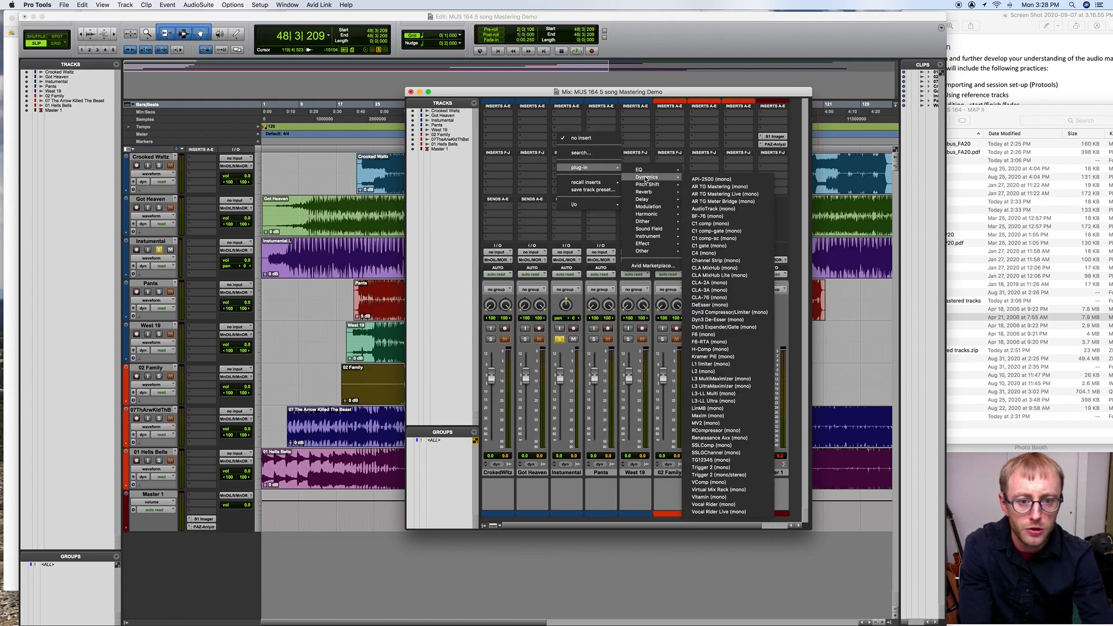
pyautogui.moveTo(672, 246)
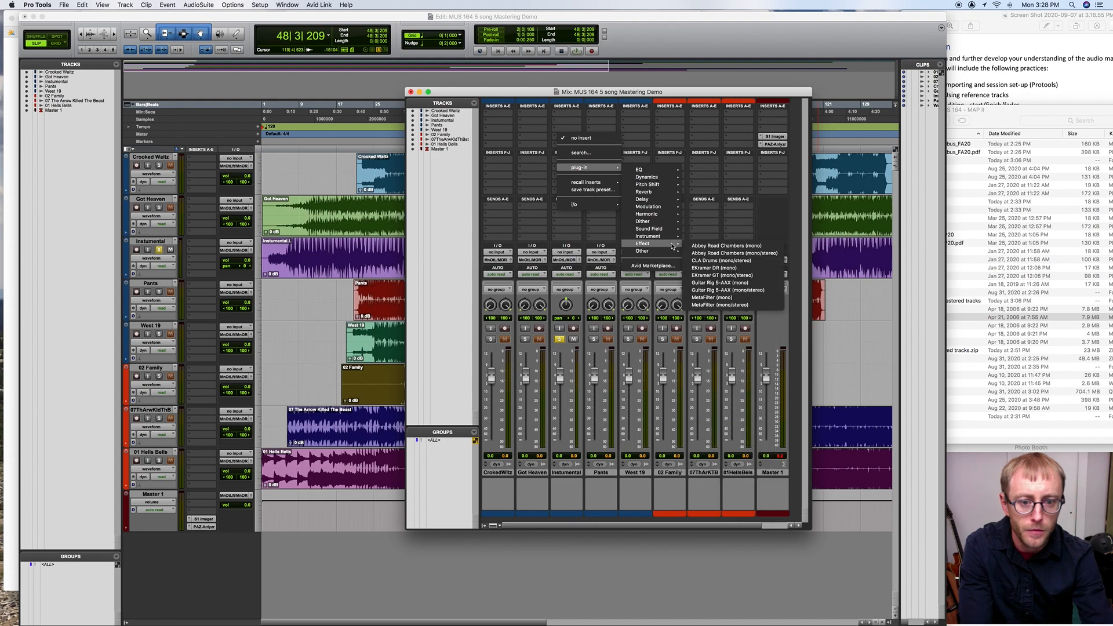
pyautogui.moveTo(670, 239)
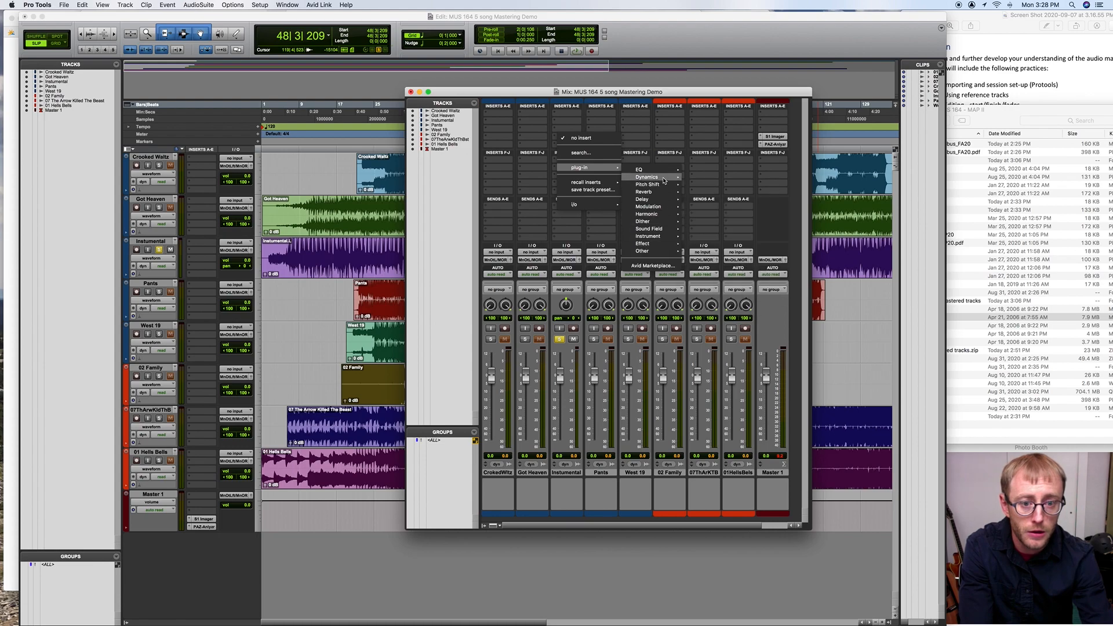
pyautogui.moveTo(684, 181)
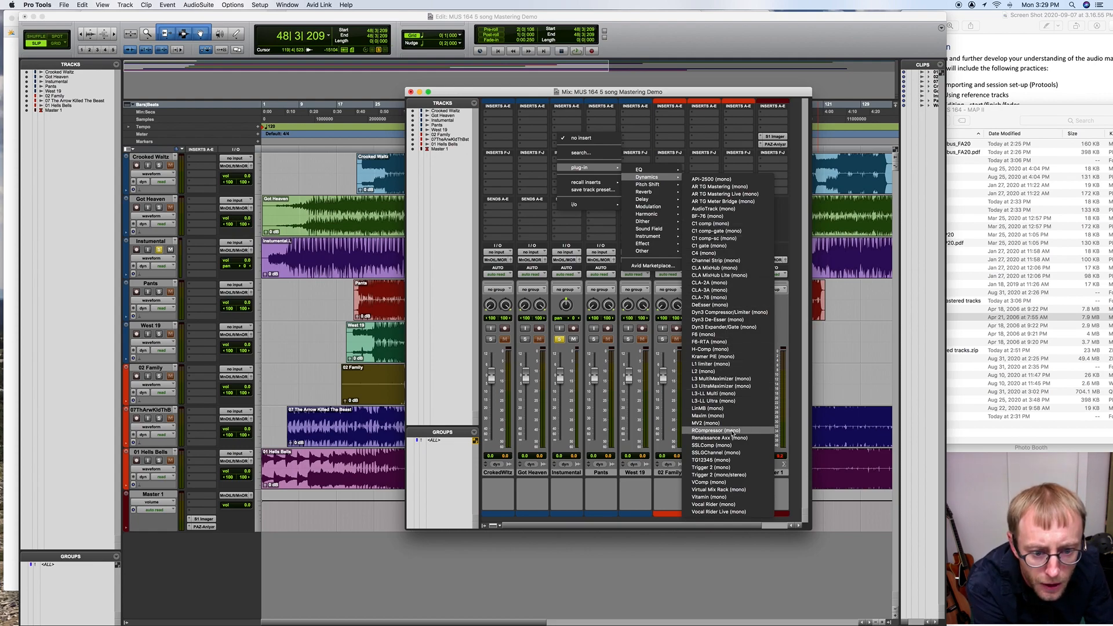
pyautogui.click(719, 416)
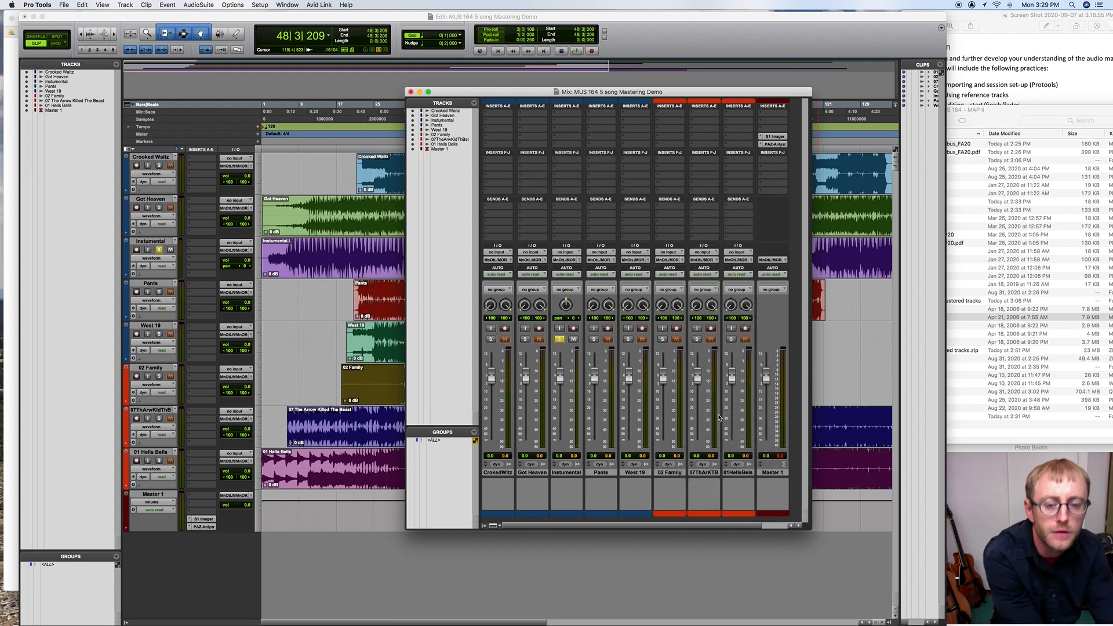
pyautogui.moveTo(620, 51); pyautogui.dragTo(702, 82)
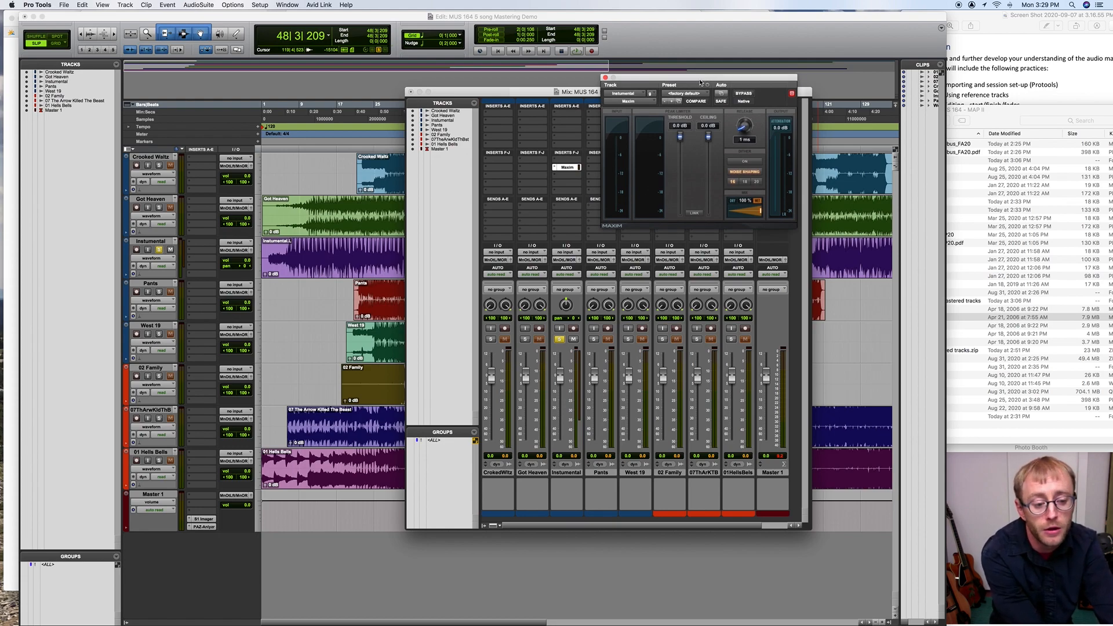
pyautogui.moveTo(711, 77); pyautogui.dragTo(630, 101)
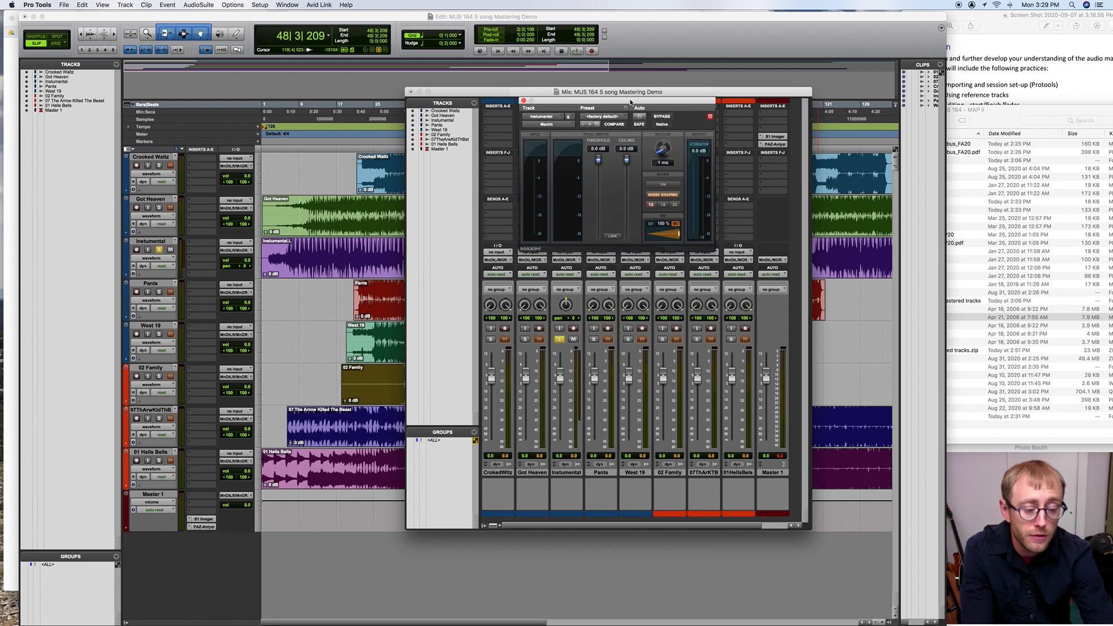
pyautogui.moveTo(626, 101); pyautogui.dragTo(352, 107)
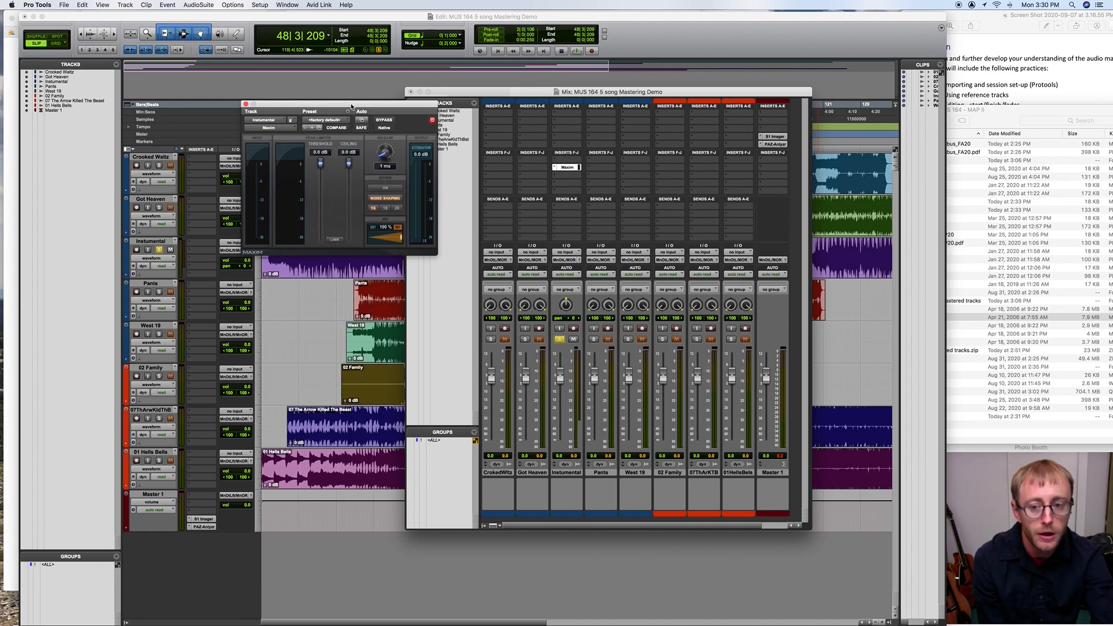
# - Link Maxim's Threshold and Ceiling during playback, lower both together to about -5.3 dB, and restart playback to hear the setting
pyautogui.press('space')
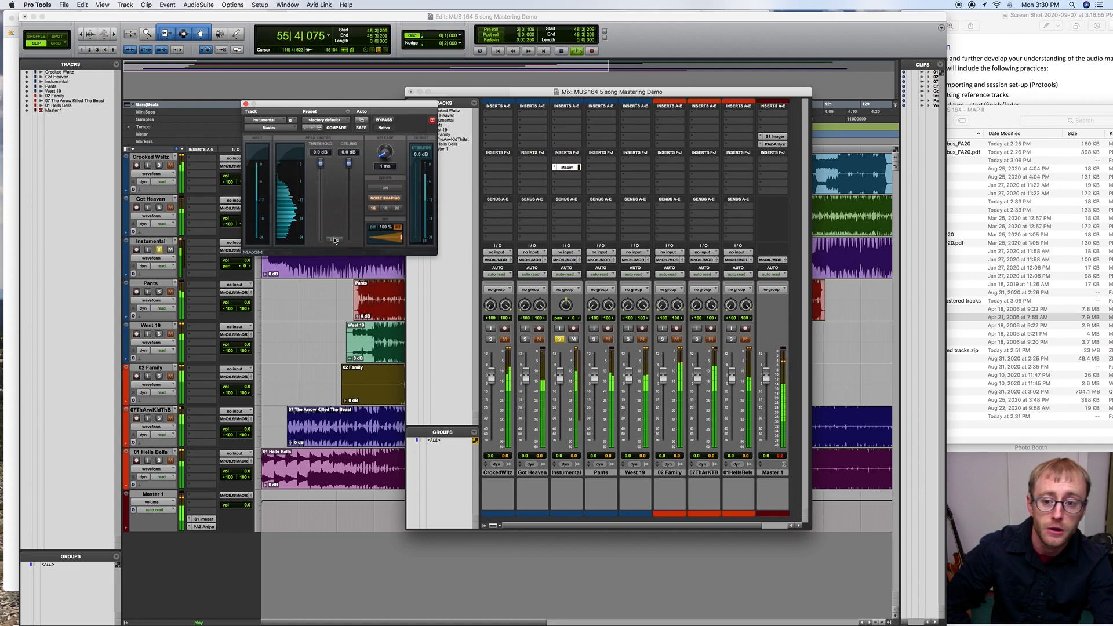
pyautogui.moveTo(322, 166); pyautogui.dragTo(317, 186)
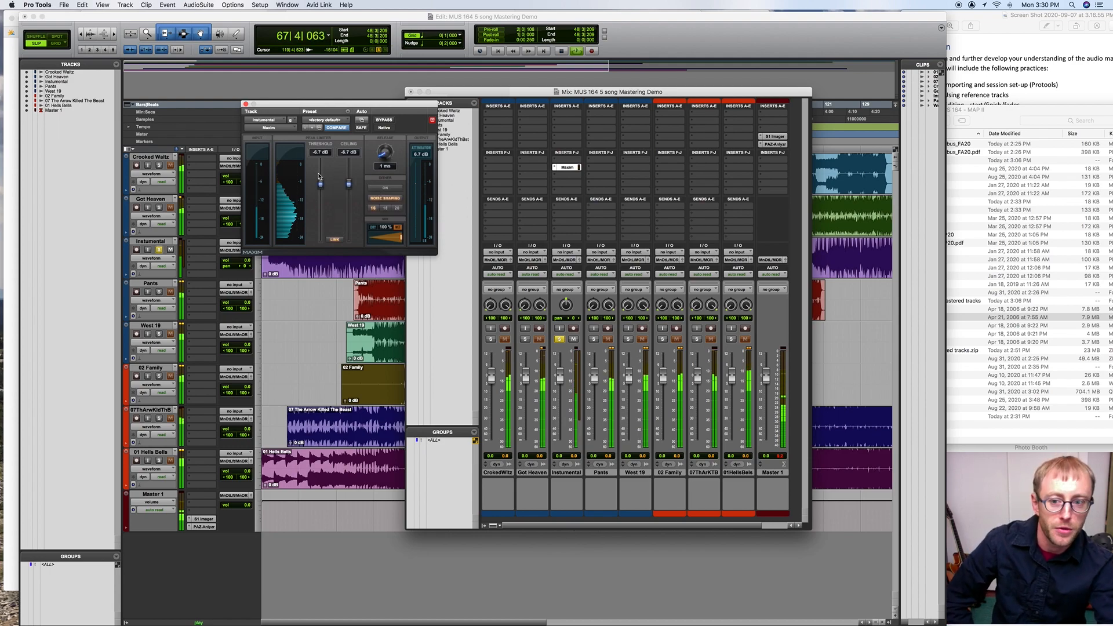
pyautogui.press('space')
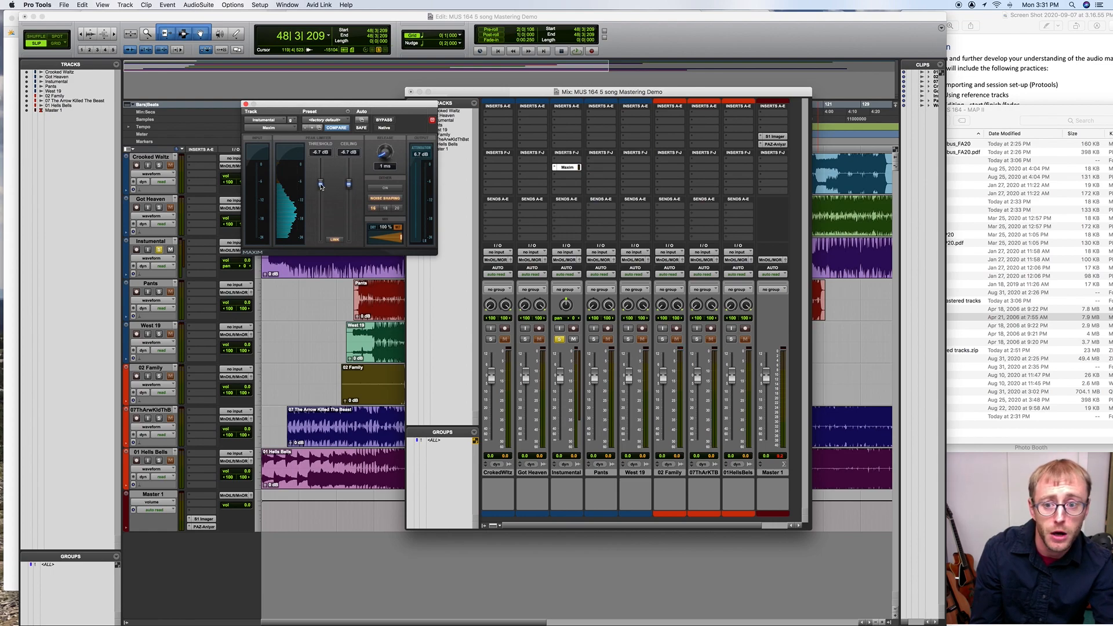
pyautogui.moveTo(321, 186); pyautogui.dragTo(323, 184)
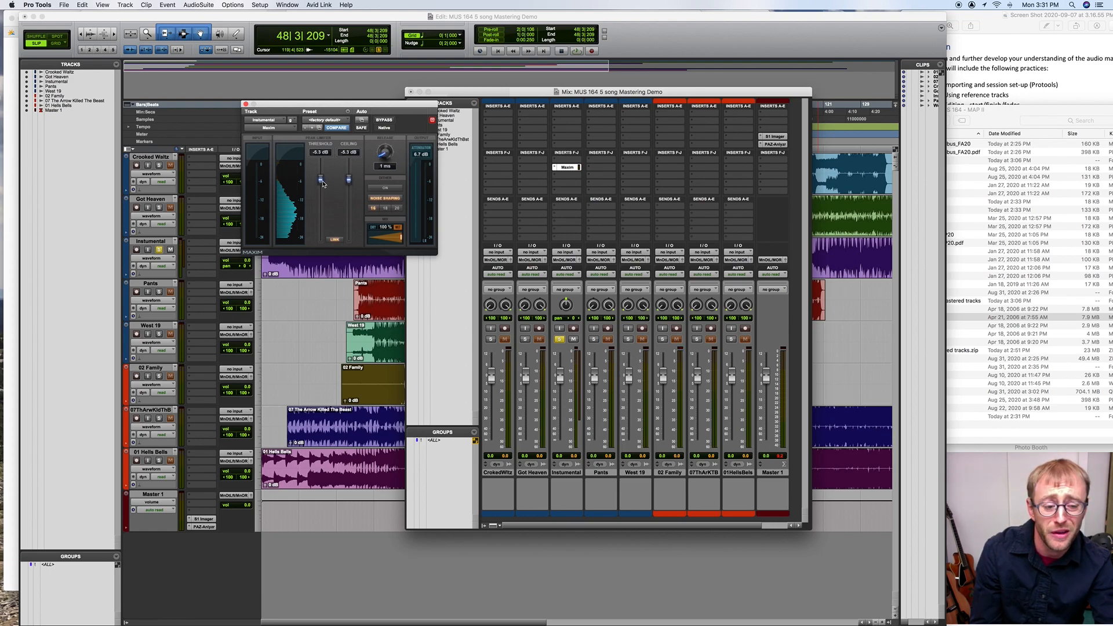
pyautogui.press('space')
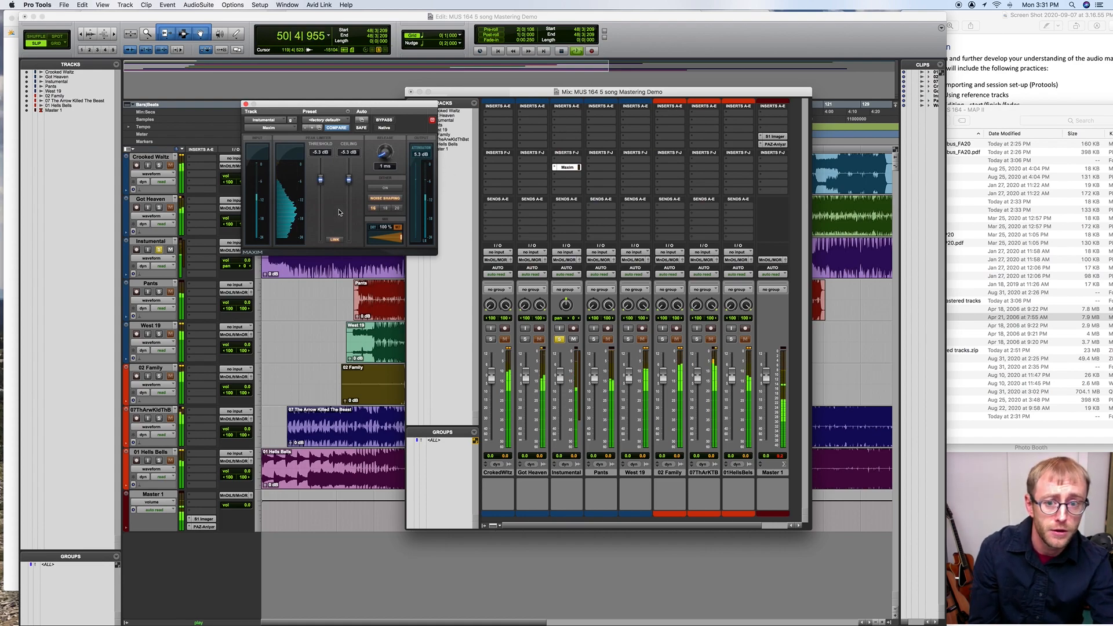
# - Raise Maxim's linked Threshold and Ceiling to -4.1 dB and then to -3.4 dB, playing Instumental back after each change
pyautogui.press('space')
pyautogui.moveTo(321, 180); pyautogui.dragTo(320, 178)
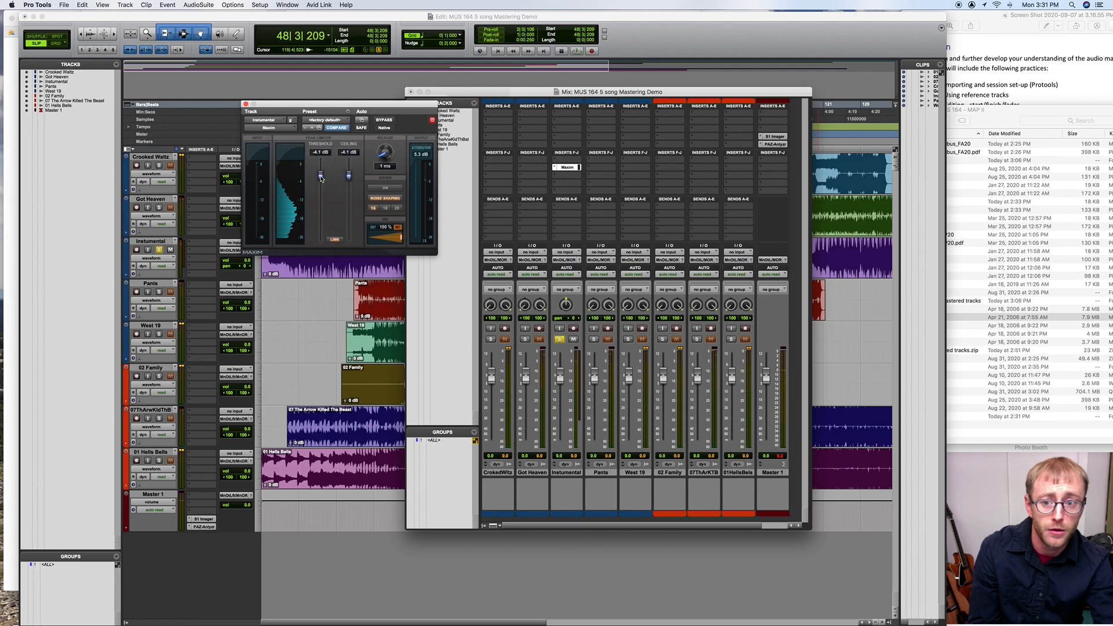
pyautogui.press('space')
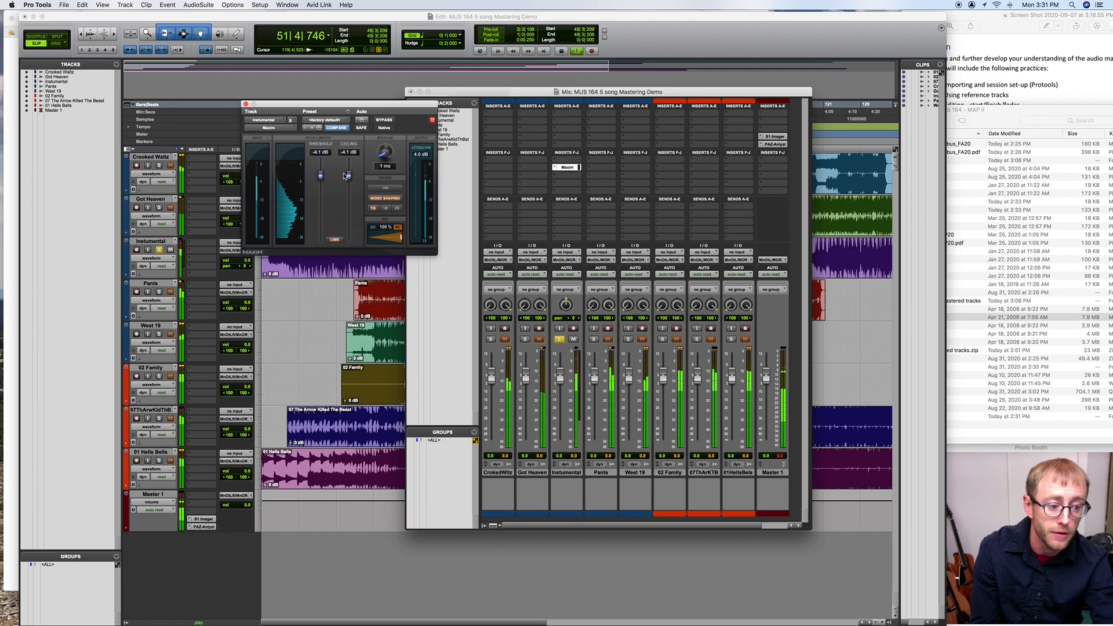
pyautogui.press('space')
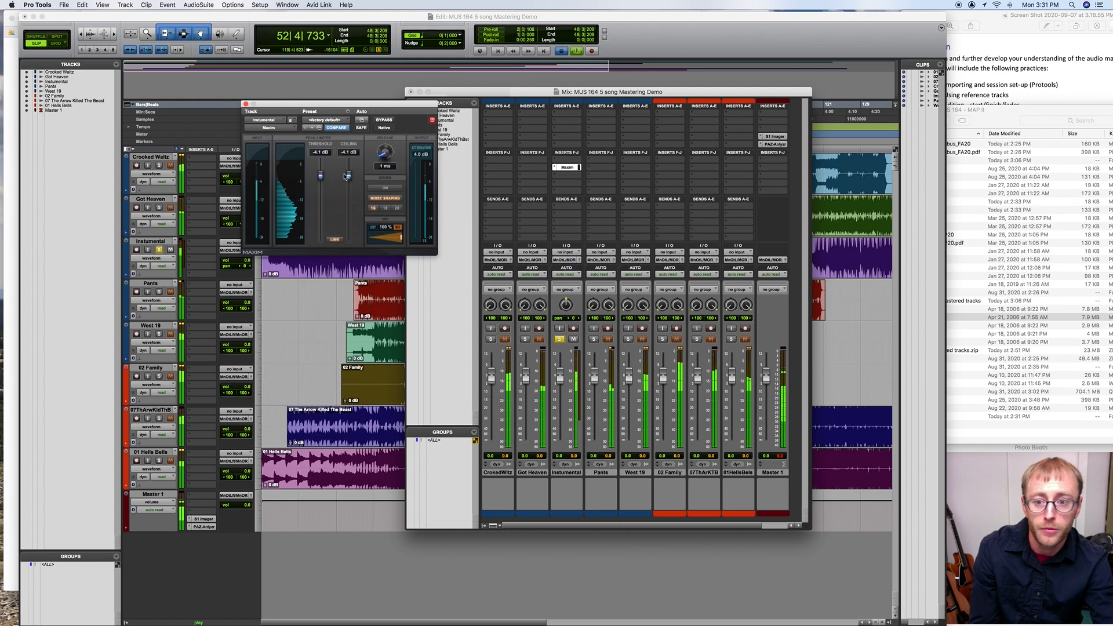
pyautogui.moveTo(319, 176); pyautogui.dragTo(320, 173)
pyautogui.press('space')
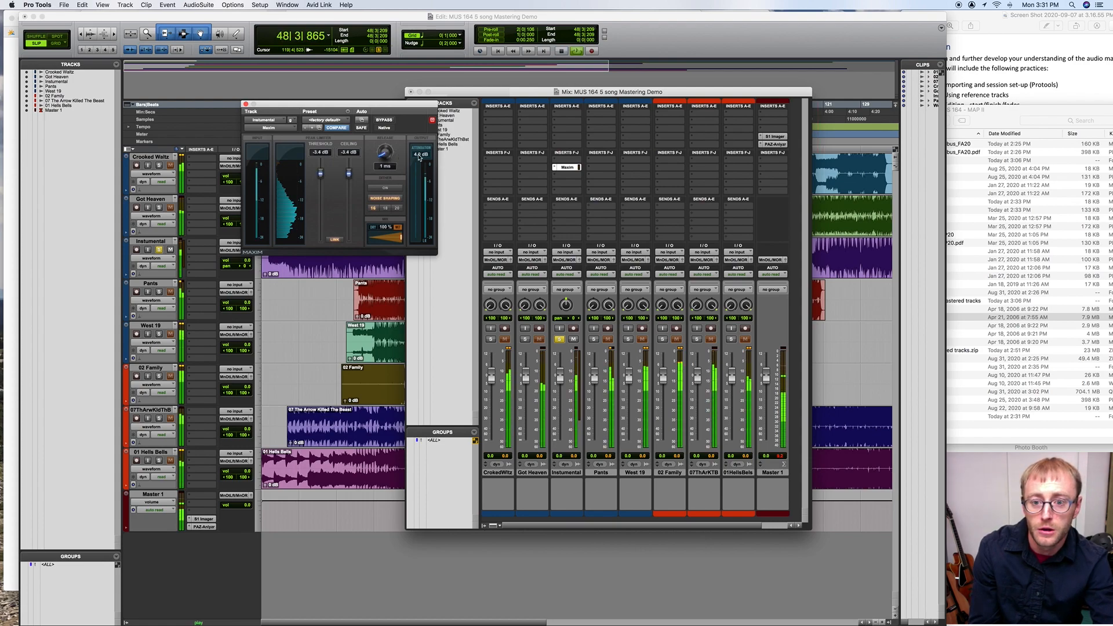
pyautogui.press('space')
# - Bring the Edit window forward, play the soloed Instumental from around bar 109, and reset Maxim's attenuation read-out
pyautogui.click(826, 74)
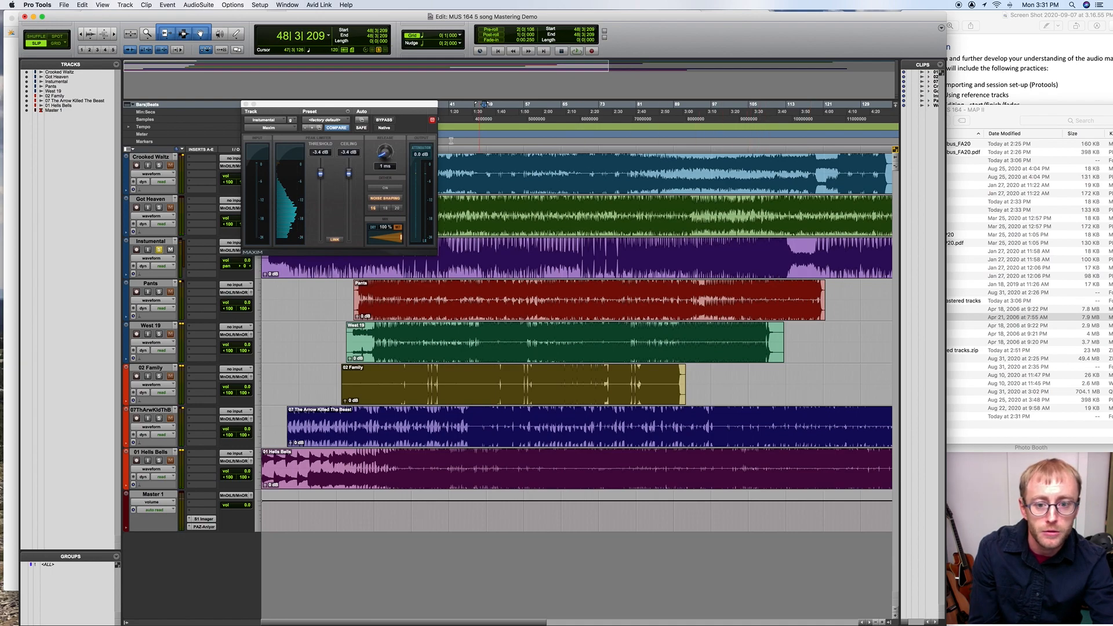
pyautogui.moveTo(388, 104); pyautogui.dragTo(442, 354)
pyautogui.moveTo(771, 217); pyautogui.dragTo(781, 216)
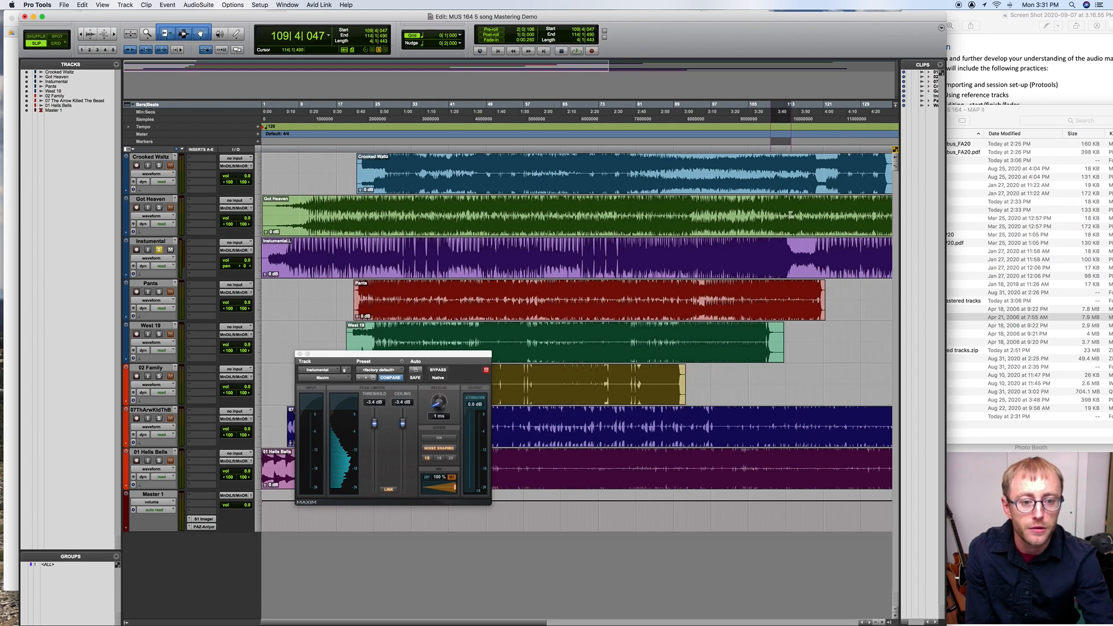
pyautogui.press('space')
pyautogui.moveTo(466, 353); pyautogui.dragTo(493, 166)
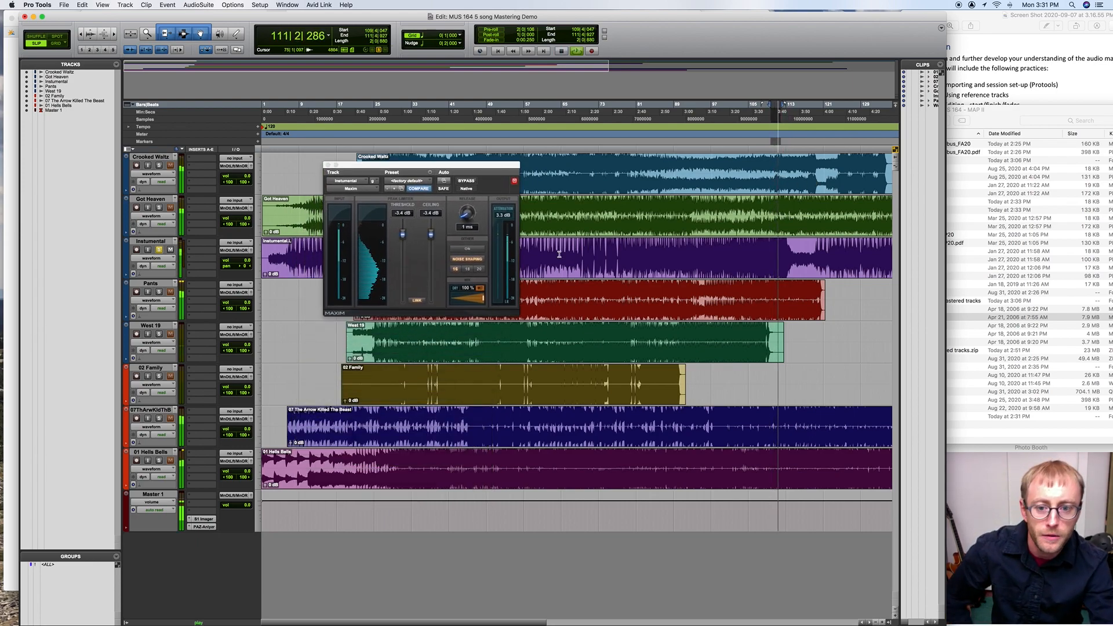
pyautogui.click(503, 217)
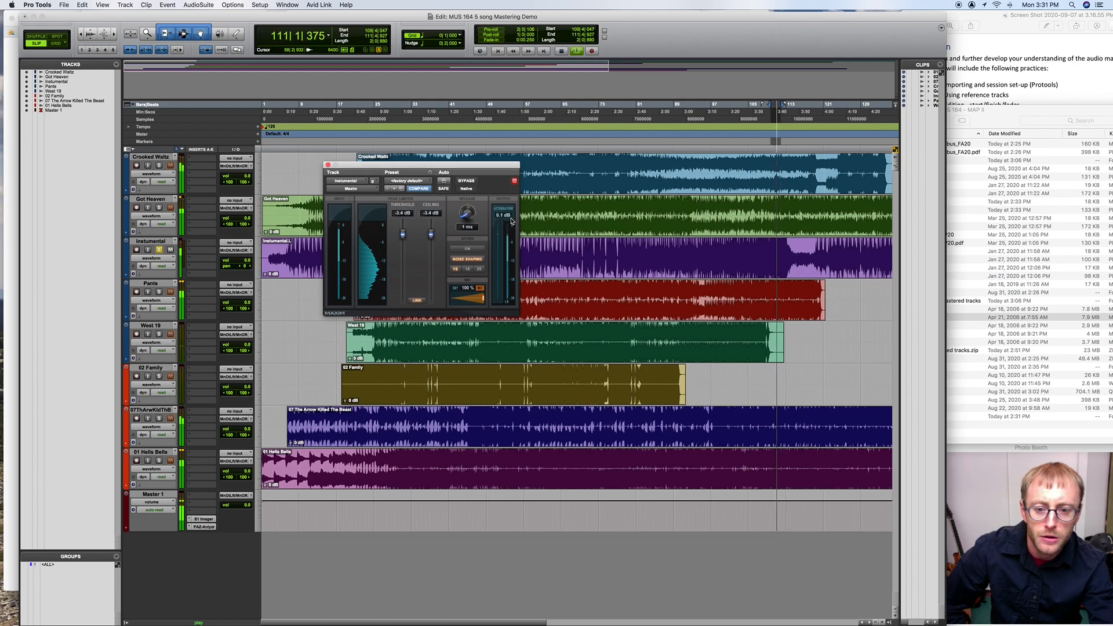
# - Audition Instumental from around bar 125 and from bar 85 to check Maxim's attenuation, then stop playback
pyautogui.click(822, 139)
pyautogui.click(846, 137)
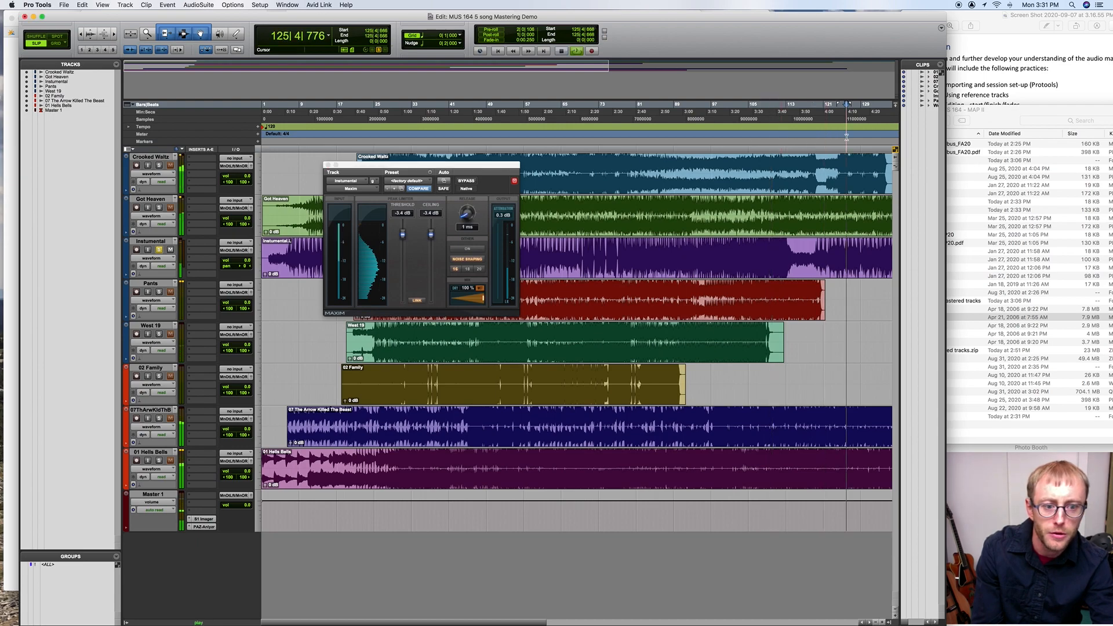
pyautogui.click(659, 137)
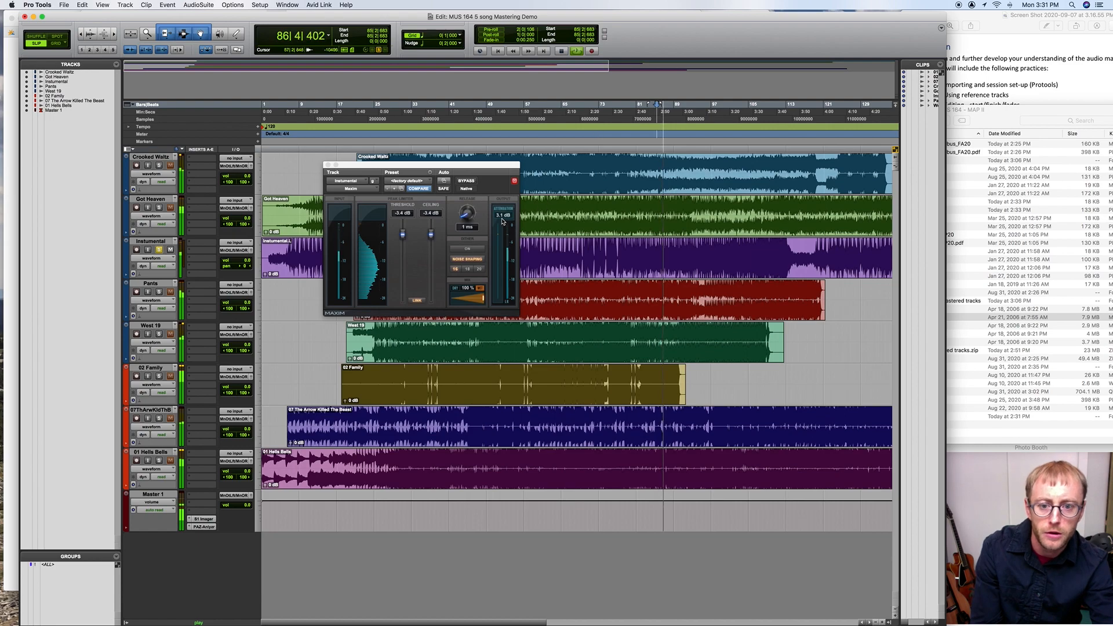
pyautogui.press('space')
# - Unlink Maxim's Threshold and Ceiling and raise only the Ceiling, first to -2.0 dB and finally to -1.4 dB, checking it in playback
pyautogui.moveTo(429, 170); pyautogui.dragTo(552, 186)
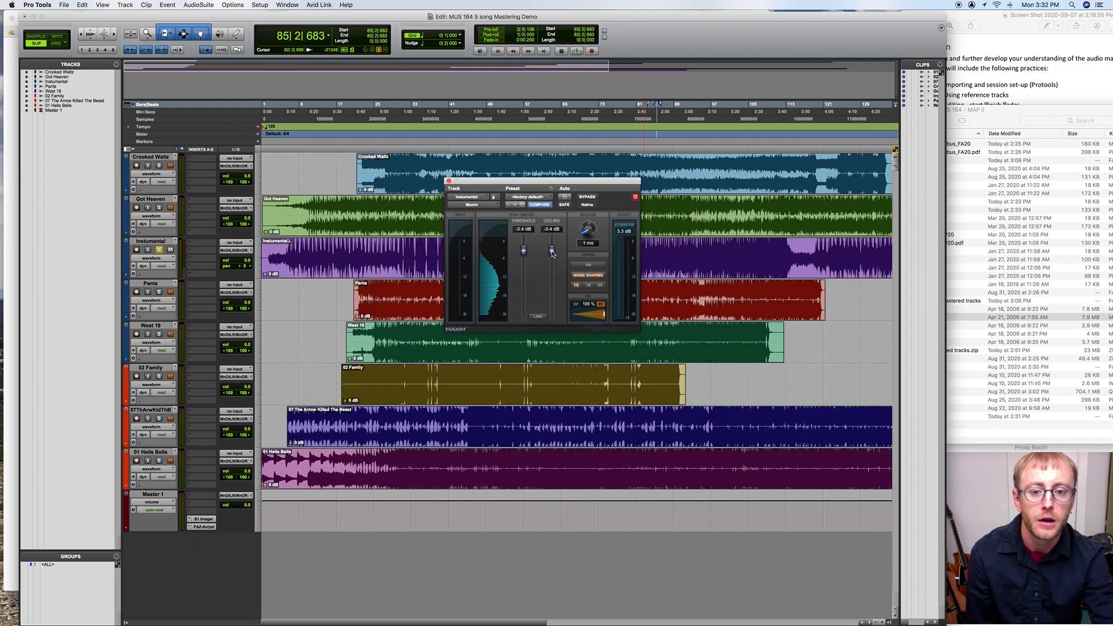
pyautogui.moveTo(552, 253); pyautogui.dragTo(554, 248)
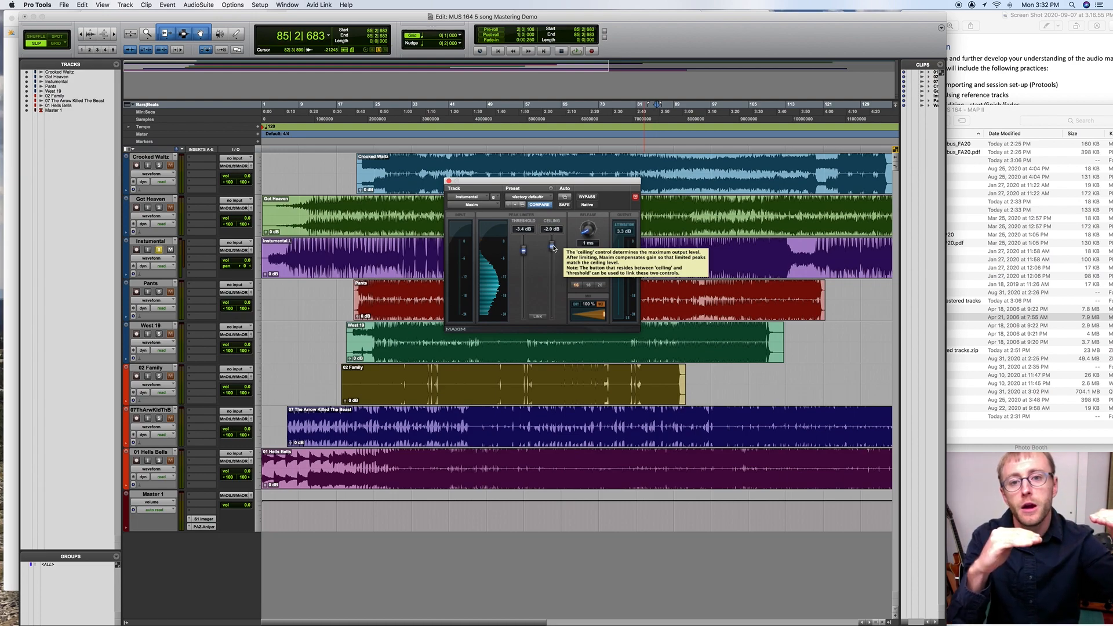
pyautogui.press('space')
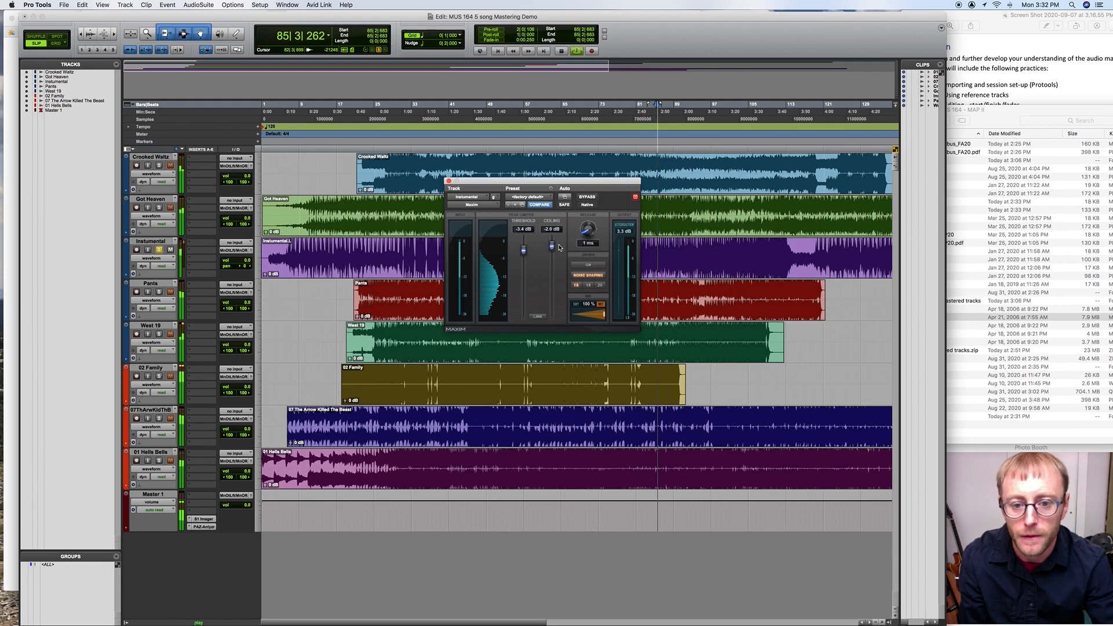
pyautogui.moveTo(552, 248); pyautogui.dragTo(552, 246)
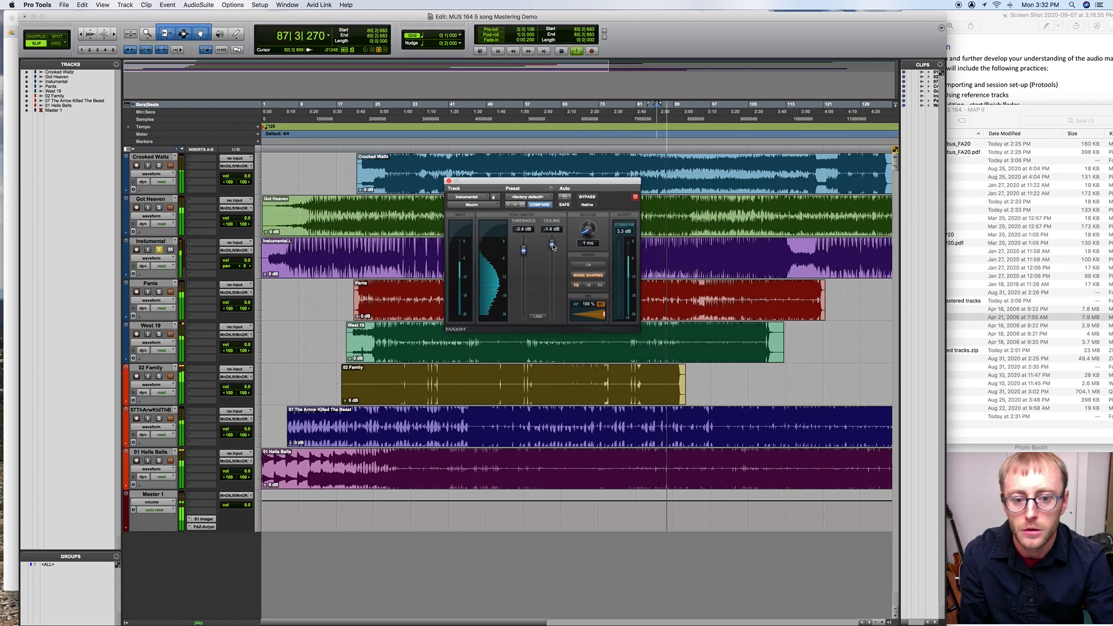
pyautogui.moveTo(553, 246); pyautogui.dragTo(552, 244)
pyautogui.press('space')
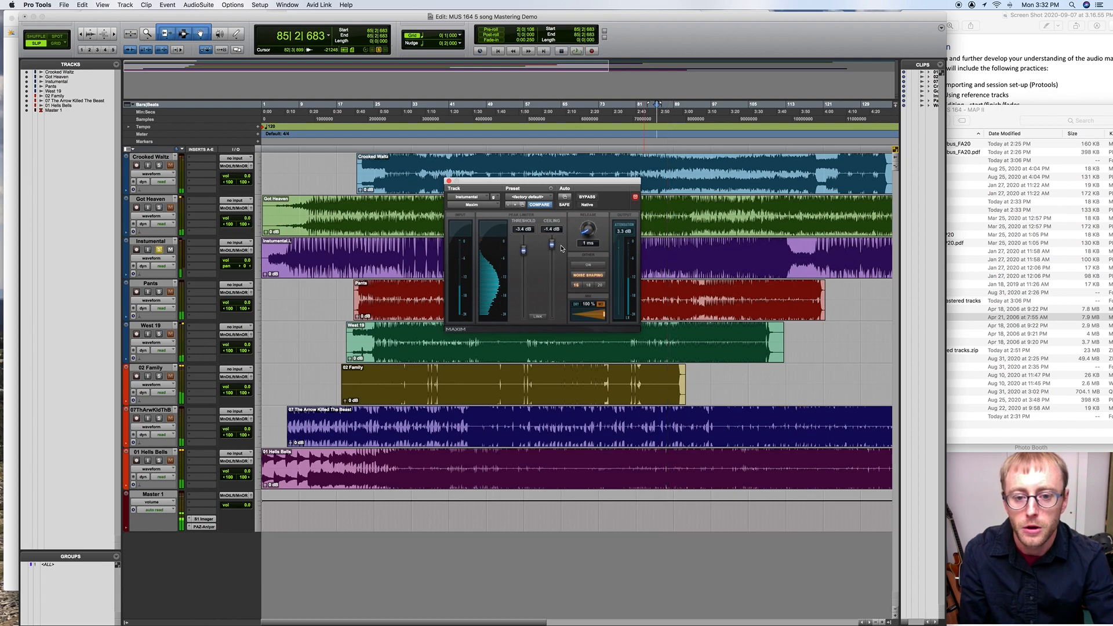
pyautogui.click(588, 267)
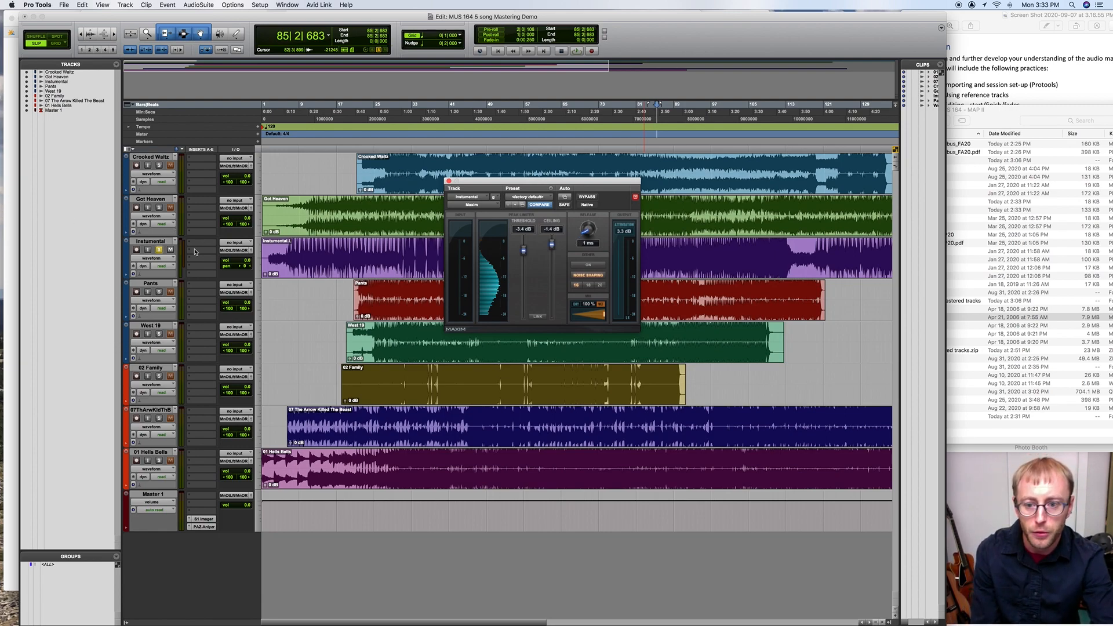
# - Move the Maxim window aside and compare Instumental with the references 01 Hells Bells and 02 Family by soloing them in playback
pyautogui.moveTo(607, 190); pyautogui.dragTo(847, 118)
pyautogui.press('space')
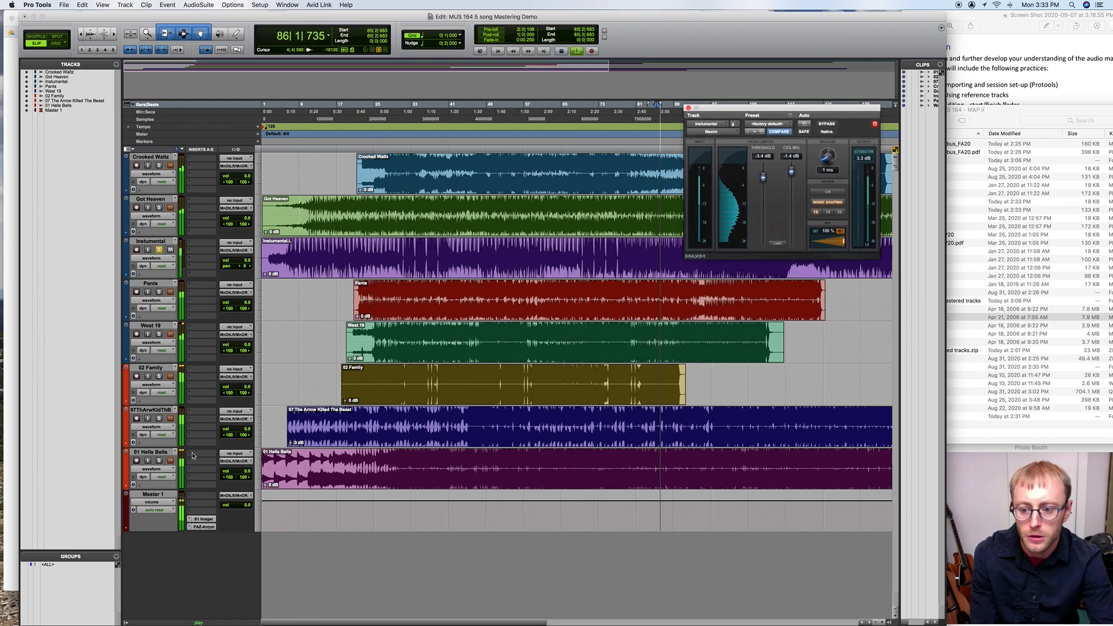
pyautogui.click(159, 460)
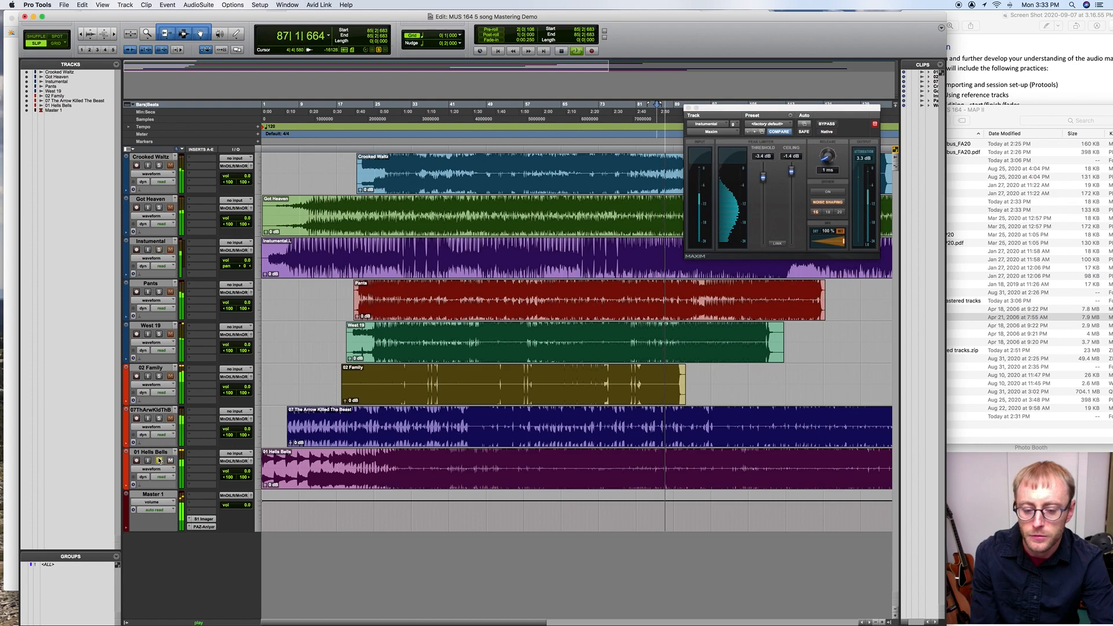
pyautogui.click(159, 377)
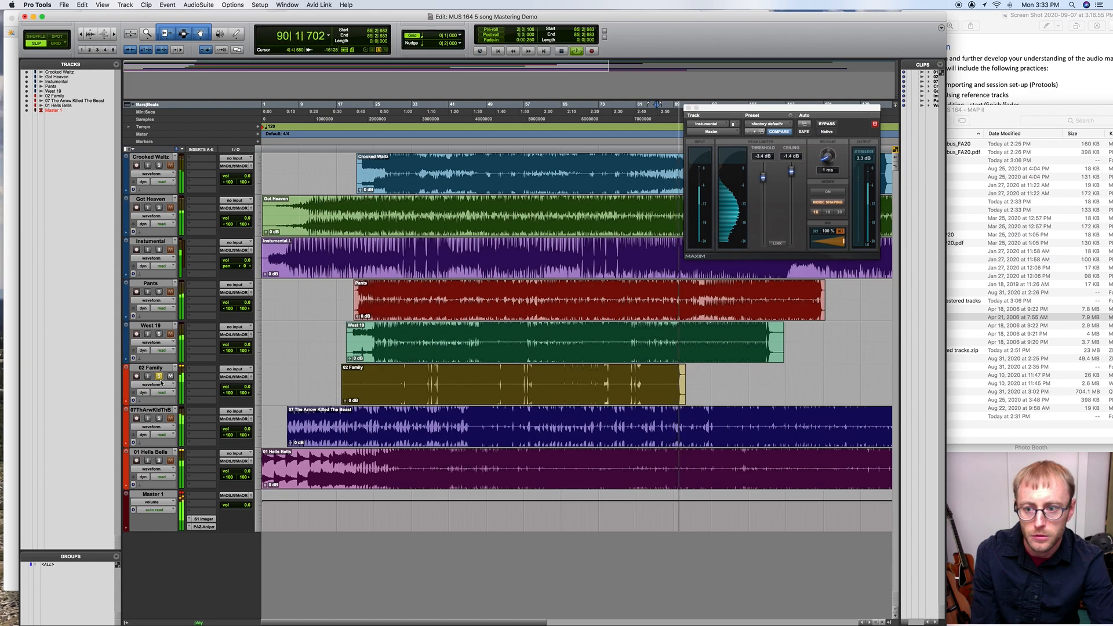
pyautogui.press('space')
# - Show the Mix window with Maxim moved clear of its channels, and play Instumental soloed to check its level
pyautogui.press('super+equal')
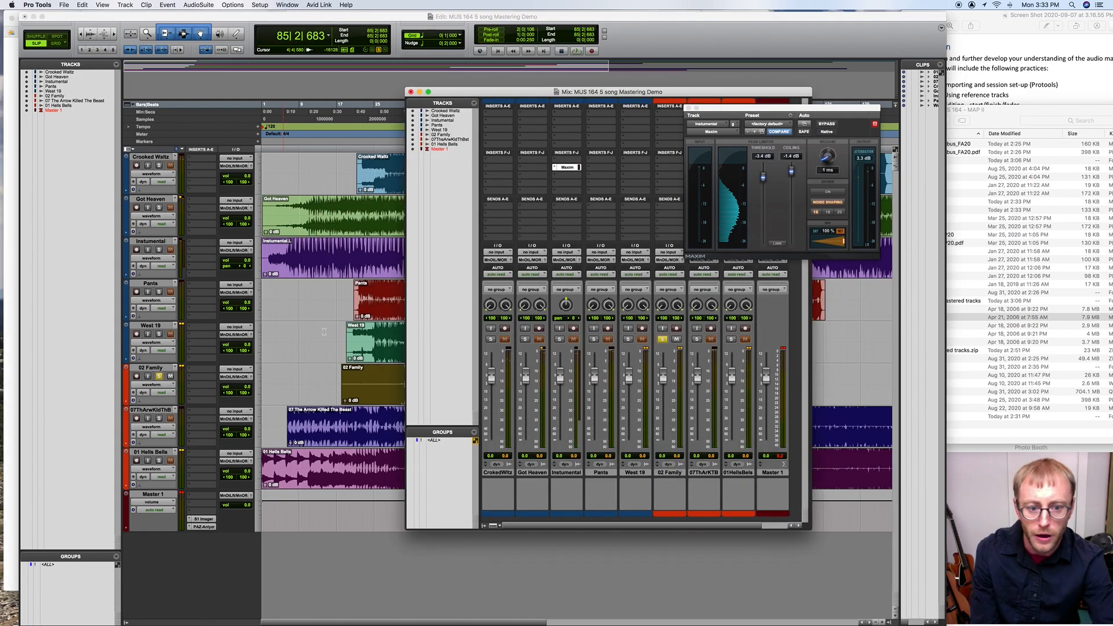
pyautogui.moveTo(731, 128); pyautogui.dragTo(847, 133)
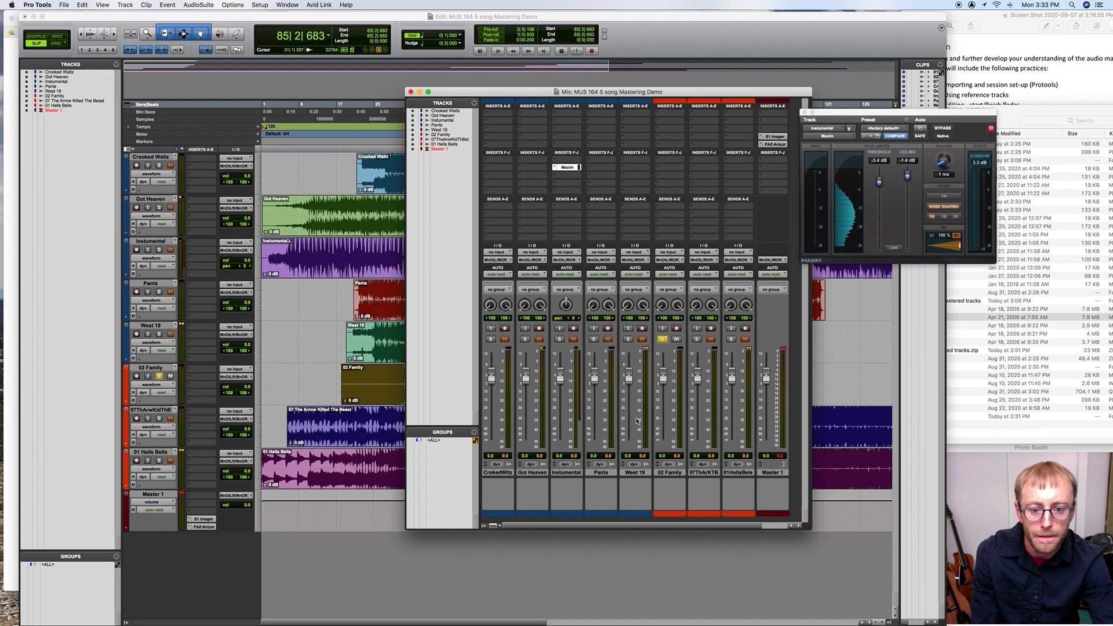
pyautogui.click(560, 339)
pyautogui.press('space')
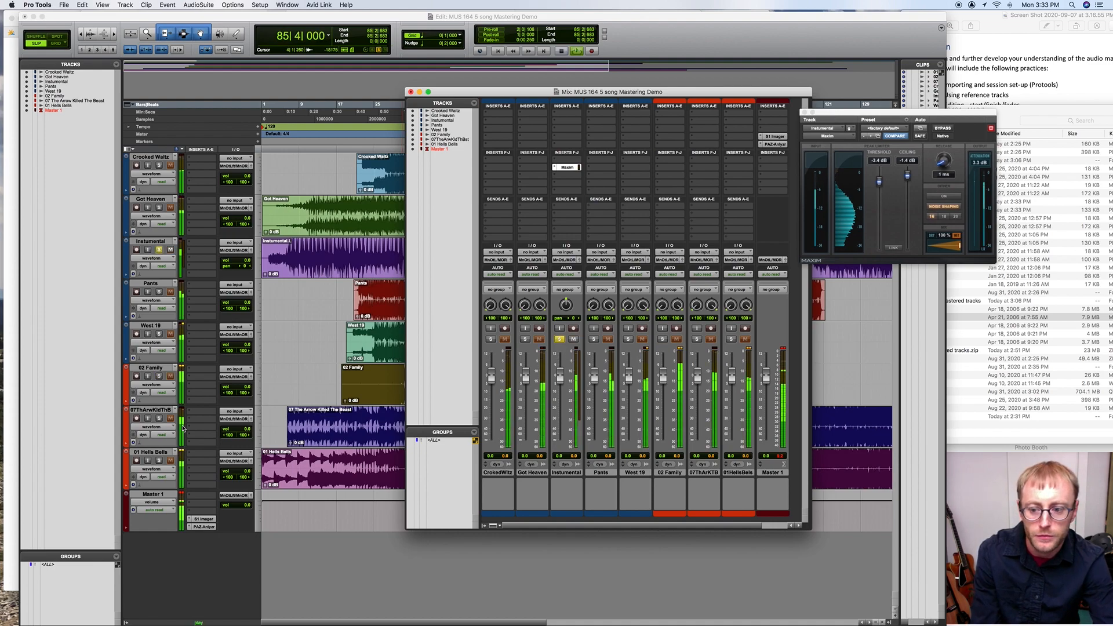
# - Return to the Edit window and solo the references 07 The Arrow Killed The Beast, 01 Hells Bells and 02 Family in turn during playback
pyautogui.press('super+equal')
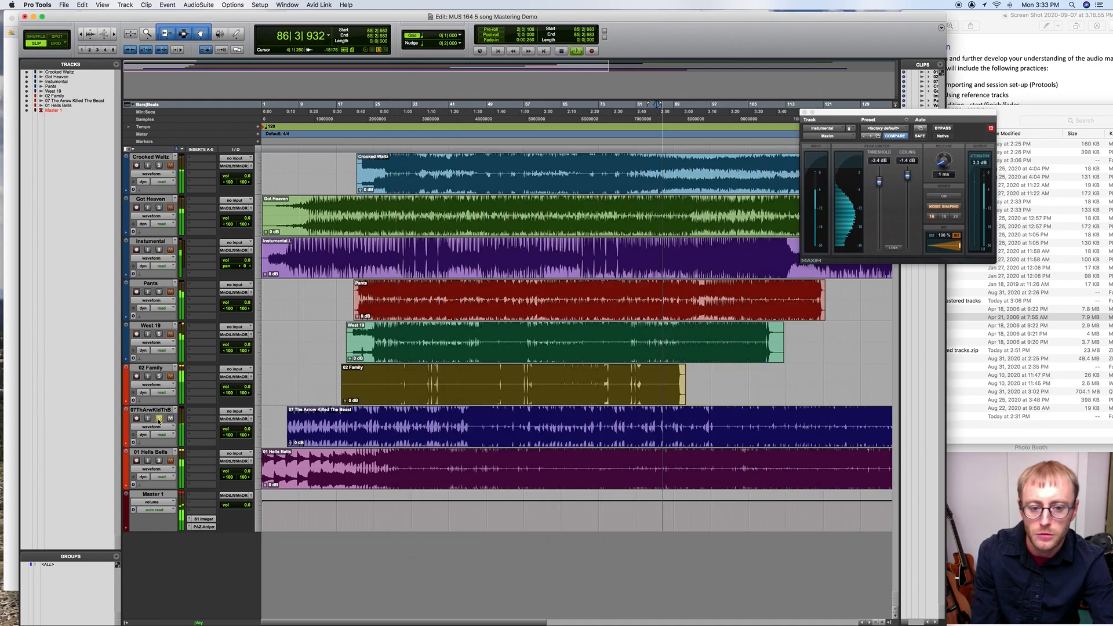
pyautogui.click(159, 460)
pyautogui.click(158, 376)
pyautogui.press('space')
pyautogui.press('space')
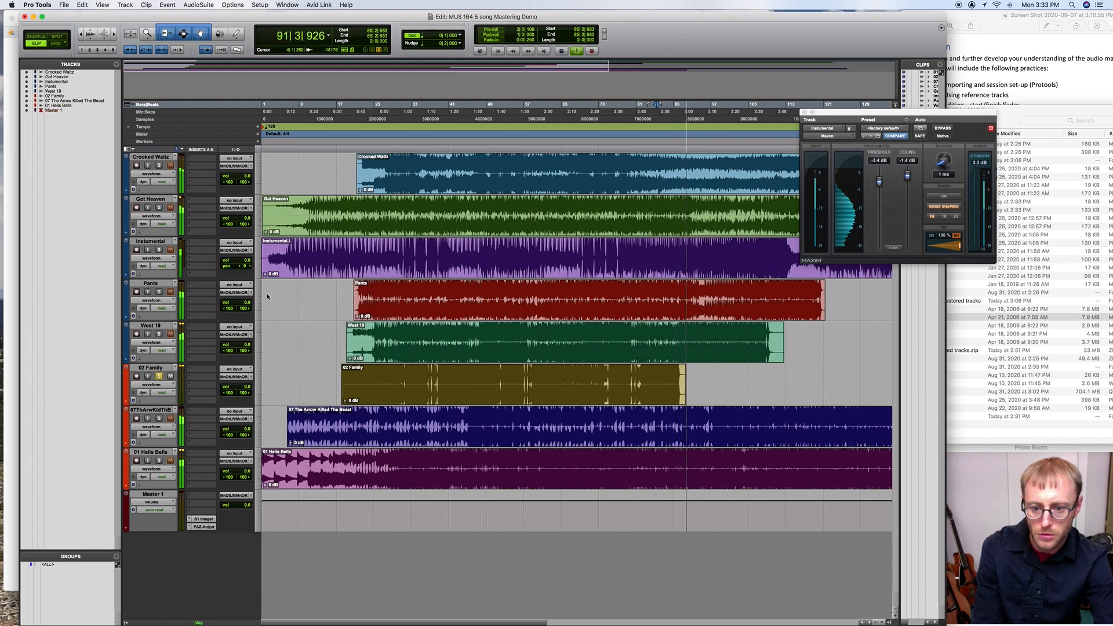
pyautogui.press('space')
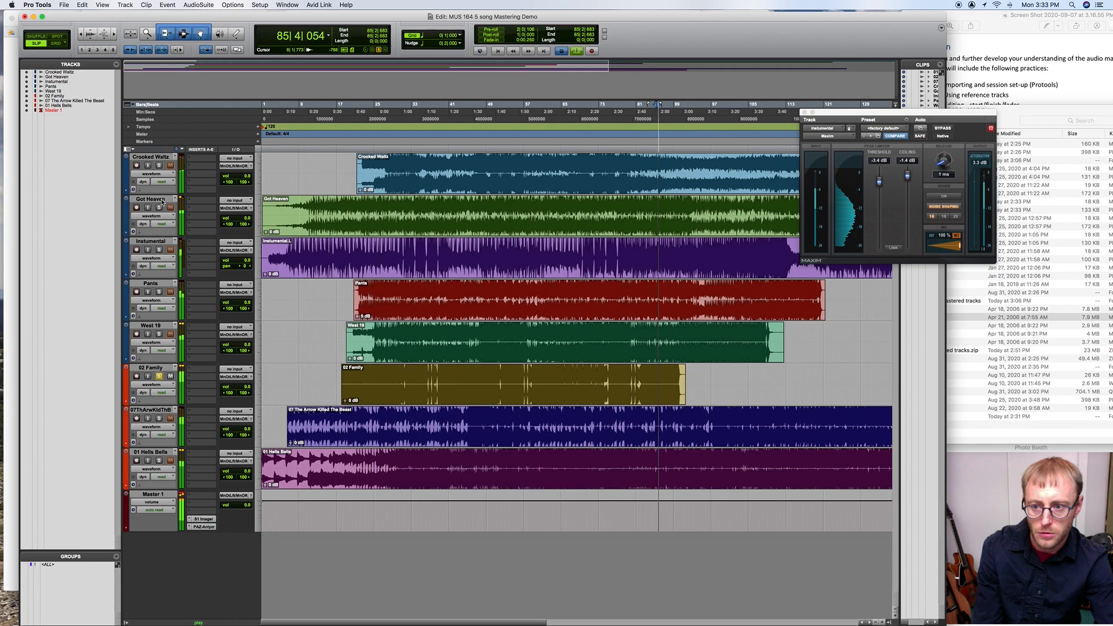
# - Solo Instumental again and play it from around bar 69 while checking the Master 1 meter, then stop
pyautogui.click(158, 250)
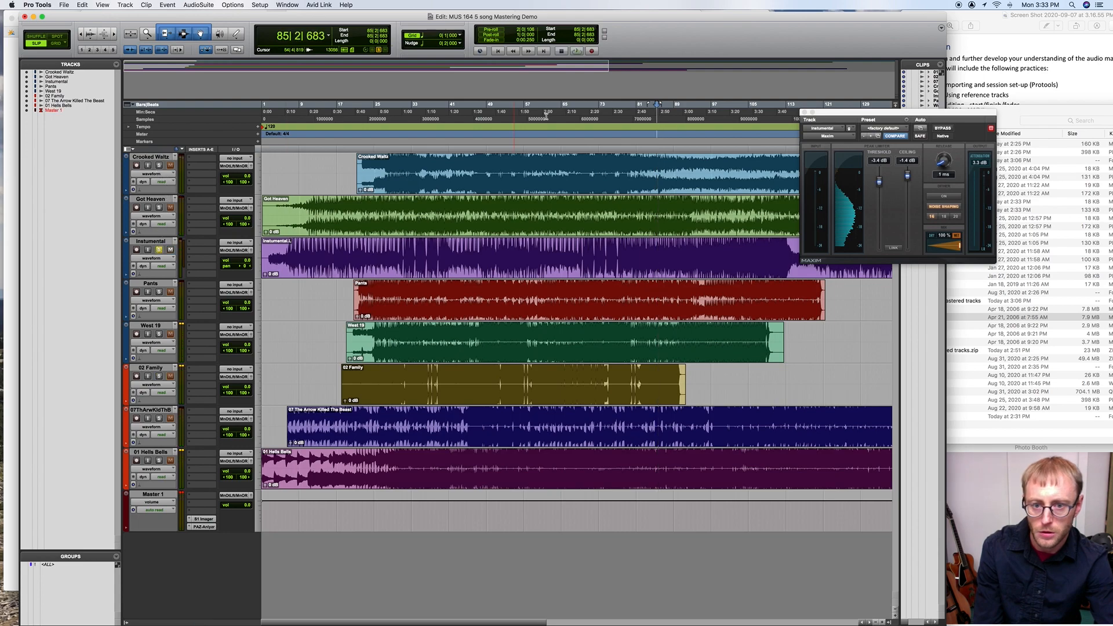
pyautogui.click(584, 138)
pyautogui.press('space')
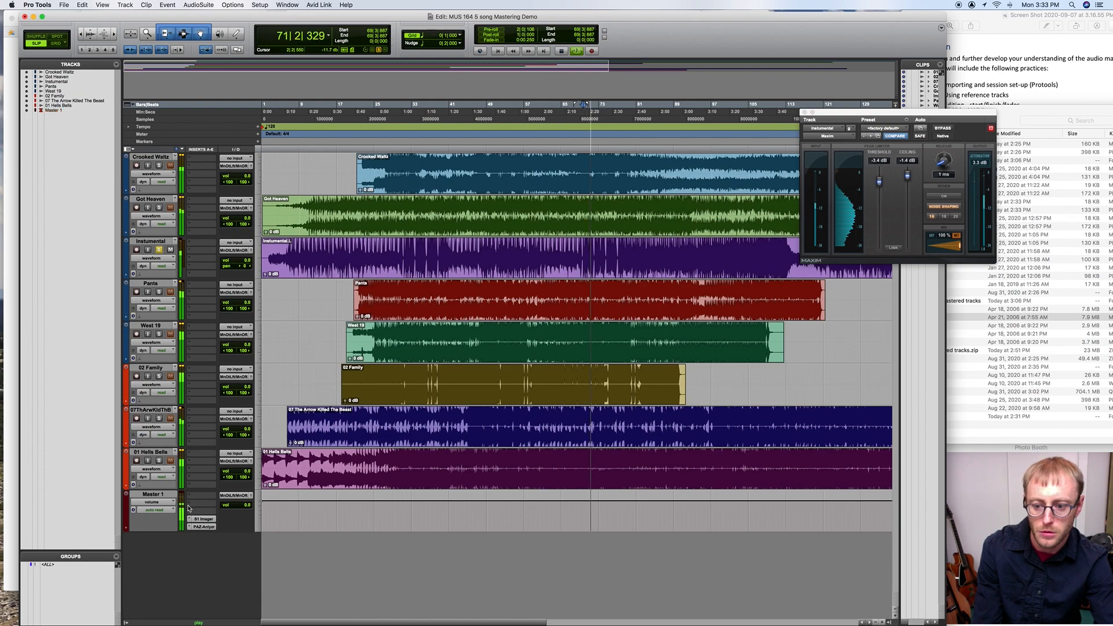
pyautogui.press('space')
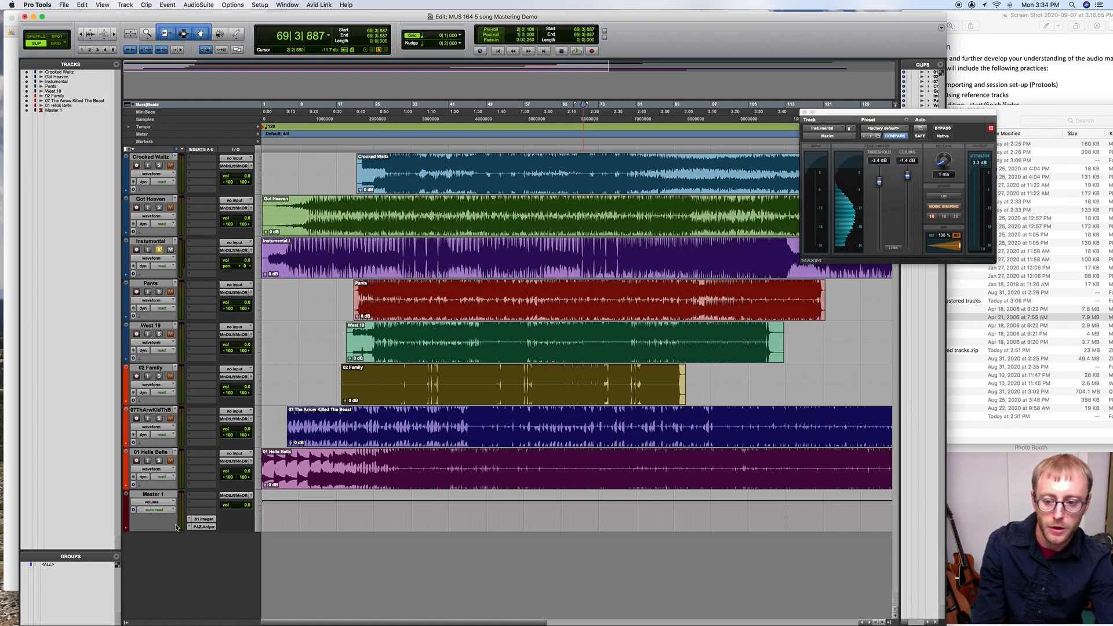
# - Raise Maxim's Ceiling to -0.3 dB and compare Instumental with 01 Hells Bells by switching solos during playback
pyautogui.moveTo(907, 177); pyautogui.dragTo(908, 174)
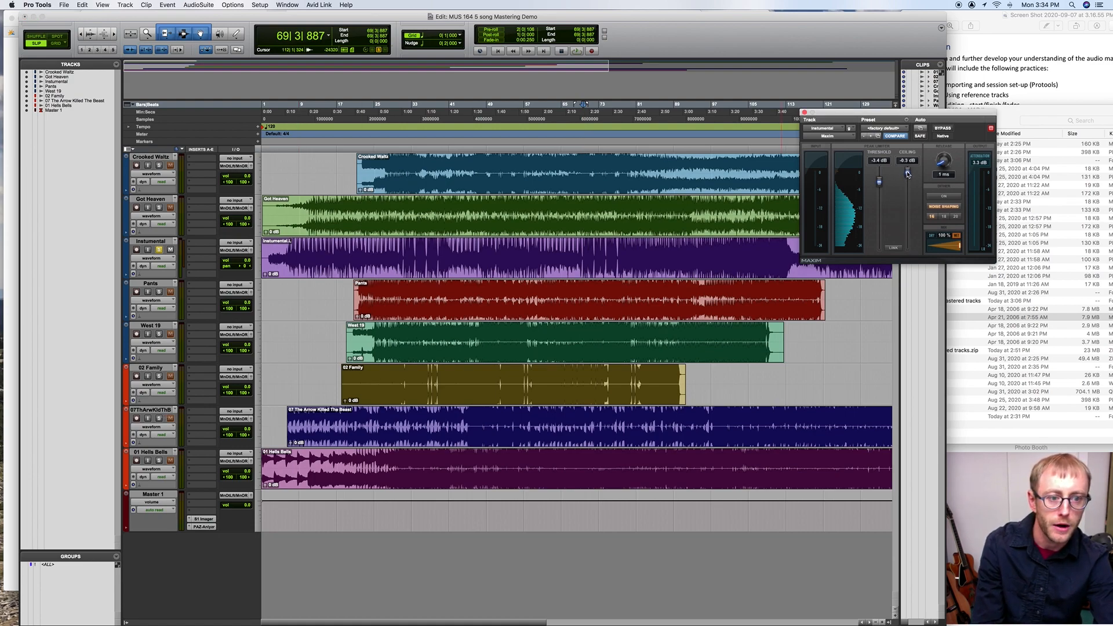
pyautogui.press('space')
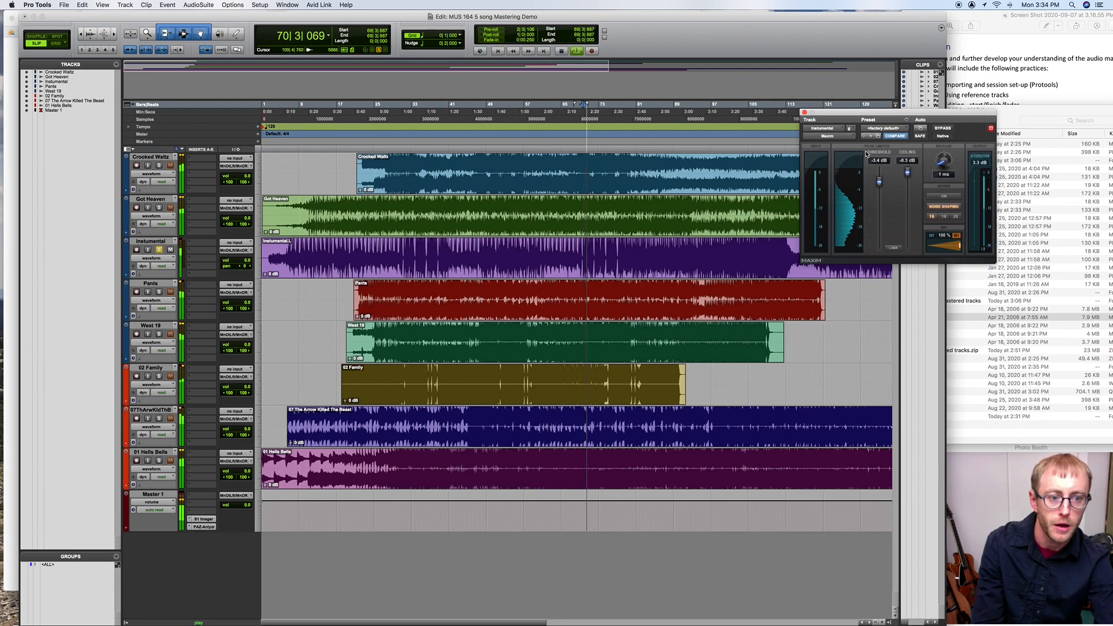
pyautogui.click(159, 462)
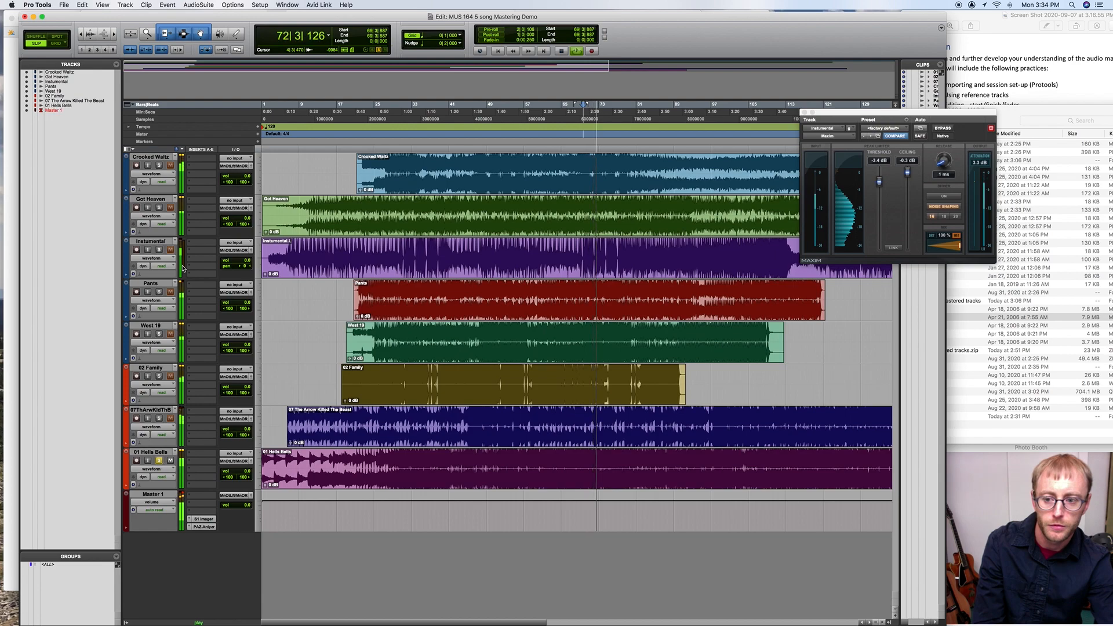
pyautogui.click(159, 249)
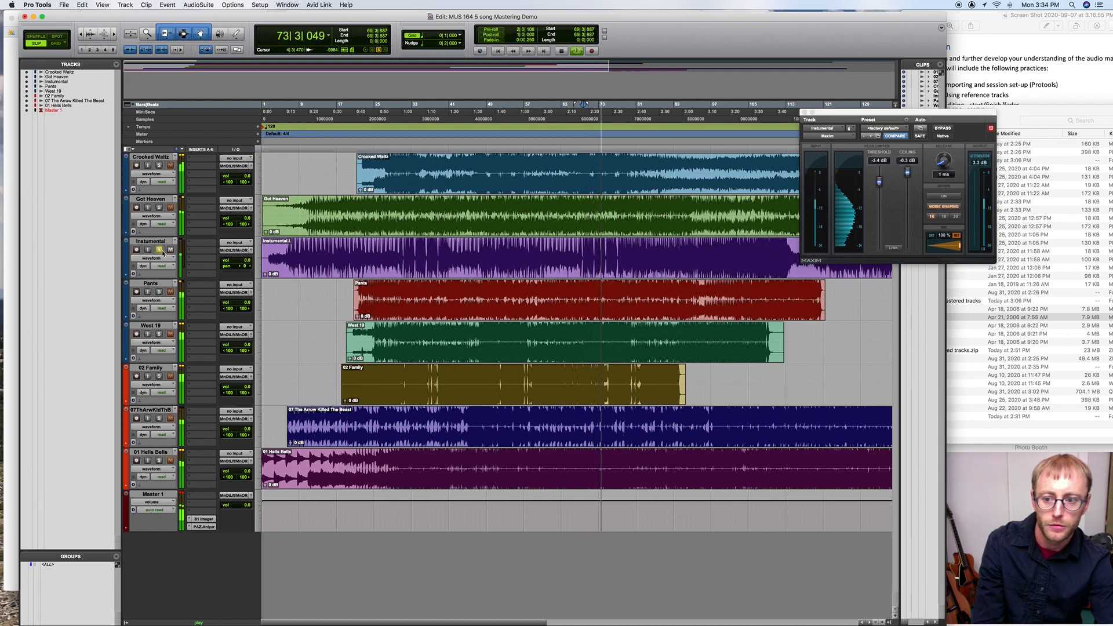
pyautogui.press('space')
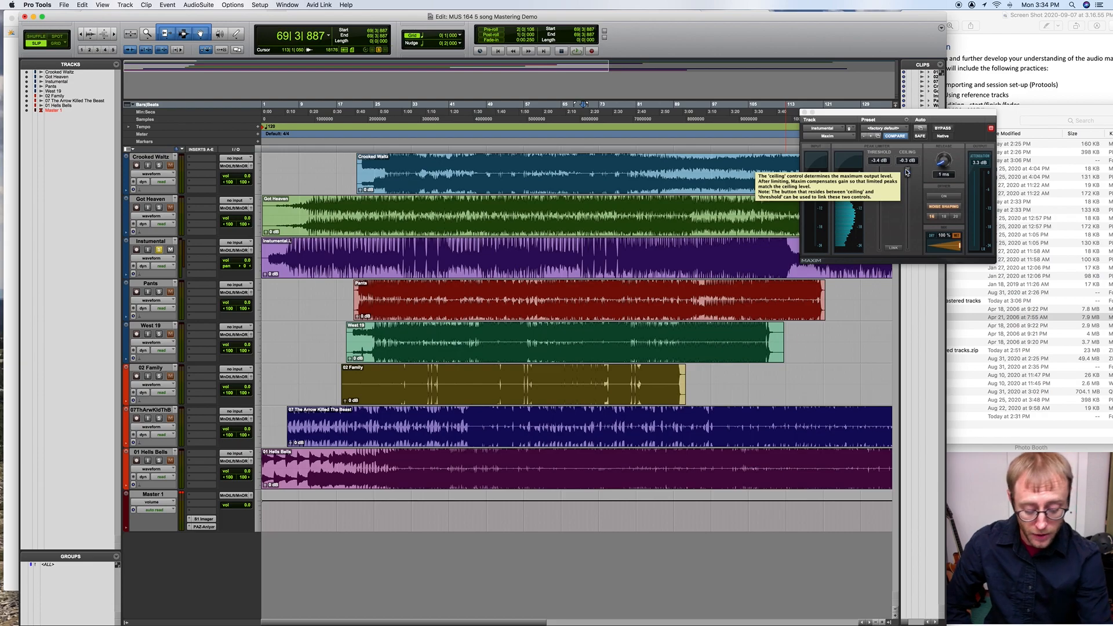
# - Show the Mix window, close the Maxim window, and copy Instumental's Maxim insert into the next two insert slots
pyautogui.press('super+equal')
pyautogui.click(572, 168)
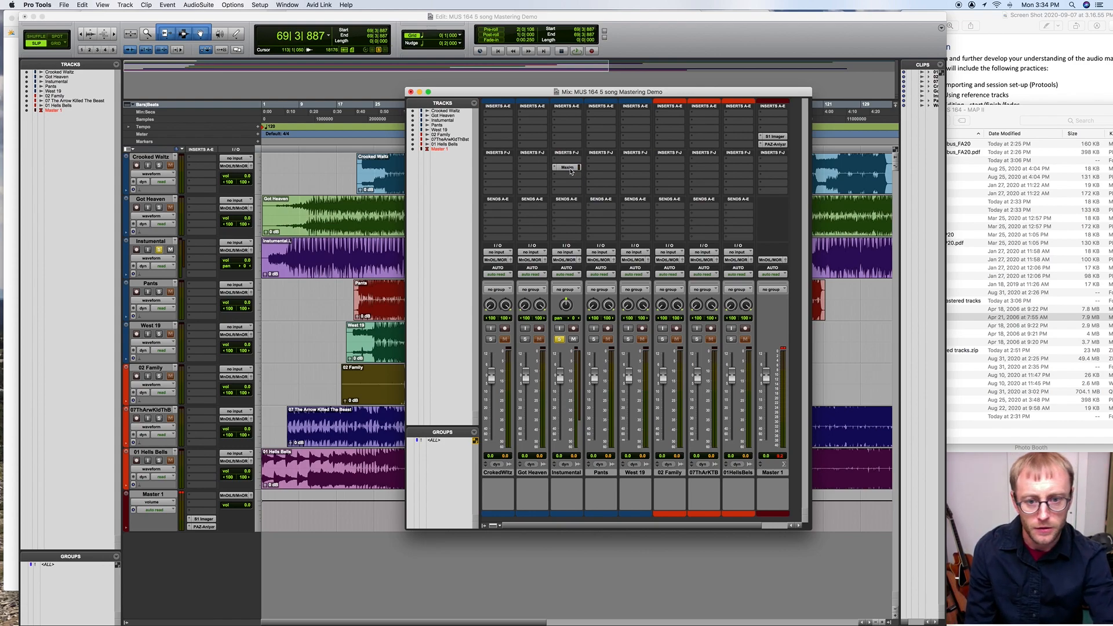
pyautogui.keyDown('super'); pyautogui.click(569, 168); pyautogui.keyUp('super')
pyautogui.keyDown('super'); pyautogui.click(568, 167); pyautogui.keyUp('super')
pyautogui.moveTo(569, 169)
pyautogui.mouseDown()
pyautogui.moveTo(601, 185)
pyautogui.moveTo(564, 184)
pyautogui.mouseUp()
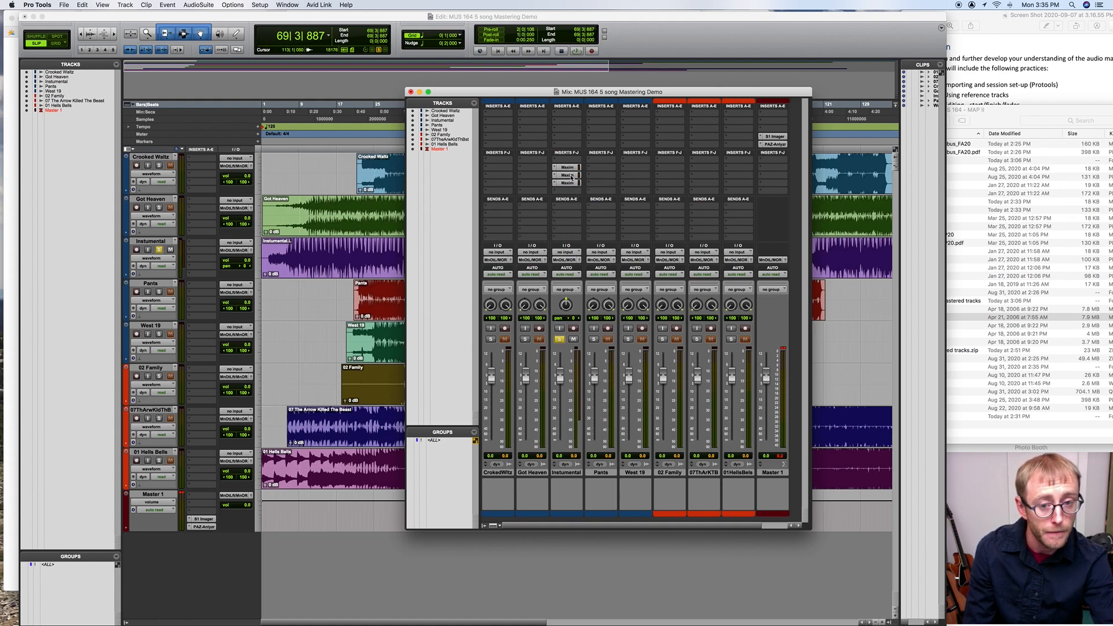
# - Play Instumental and open its three Maxim inserts in turn to check each one's attenuation
pyautogui.click(570, 175)
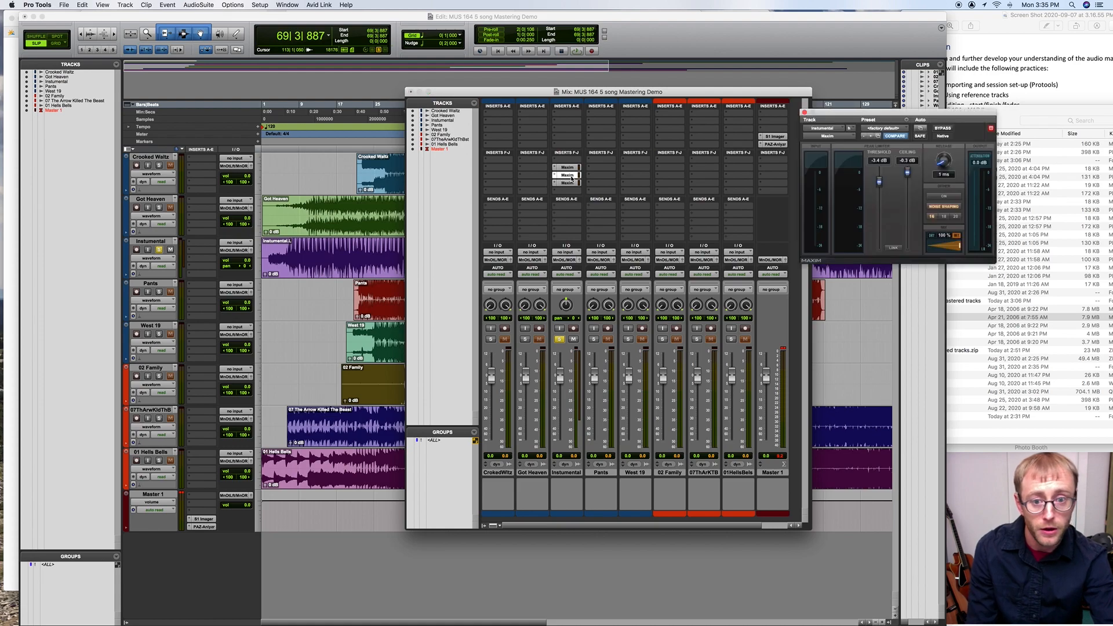
pyautogui.press('space')
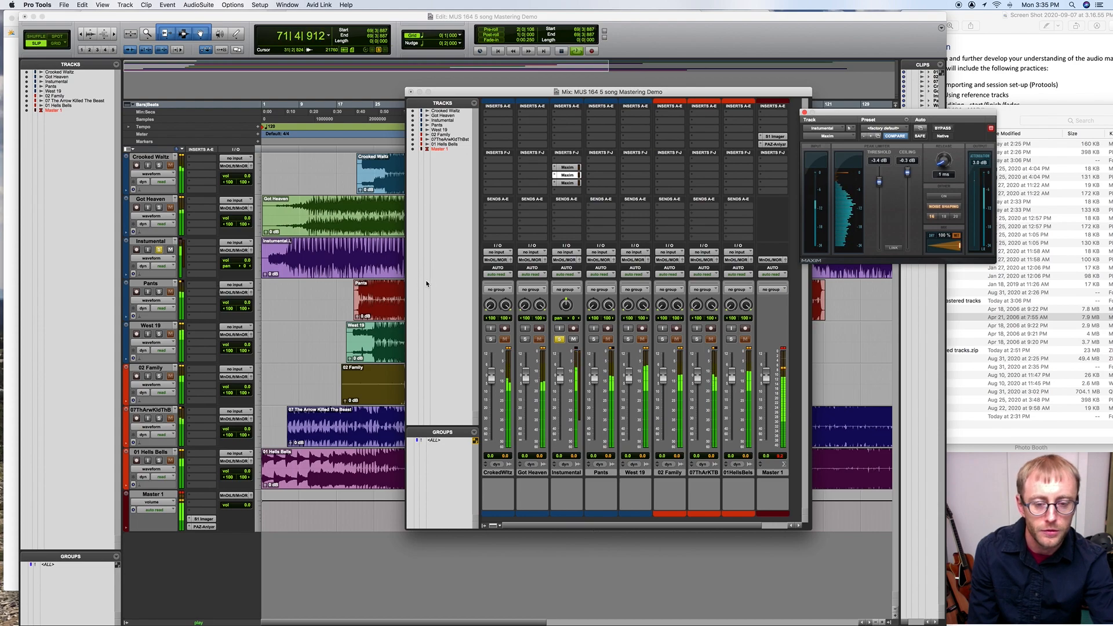
pyautogui.click(568, 168)
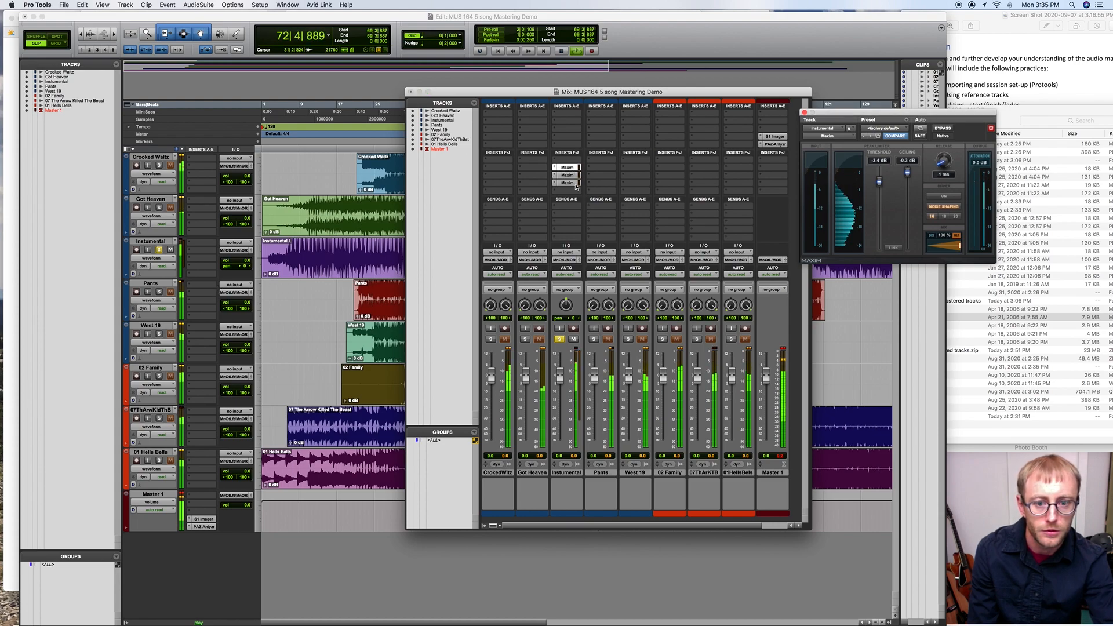
pyautogui.click(571, 186)
pyautogui.click(571, 184)
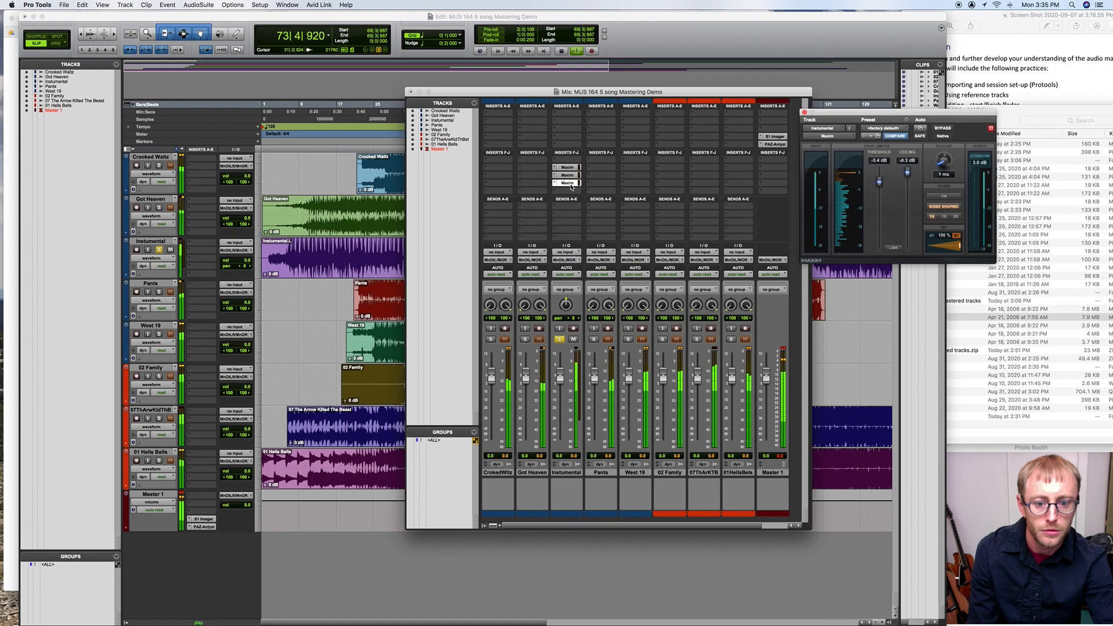
pyautogui.click(568, 175)
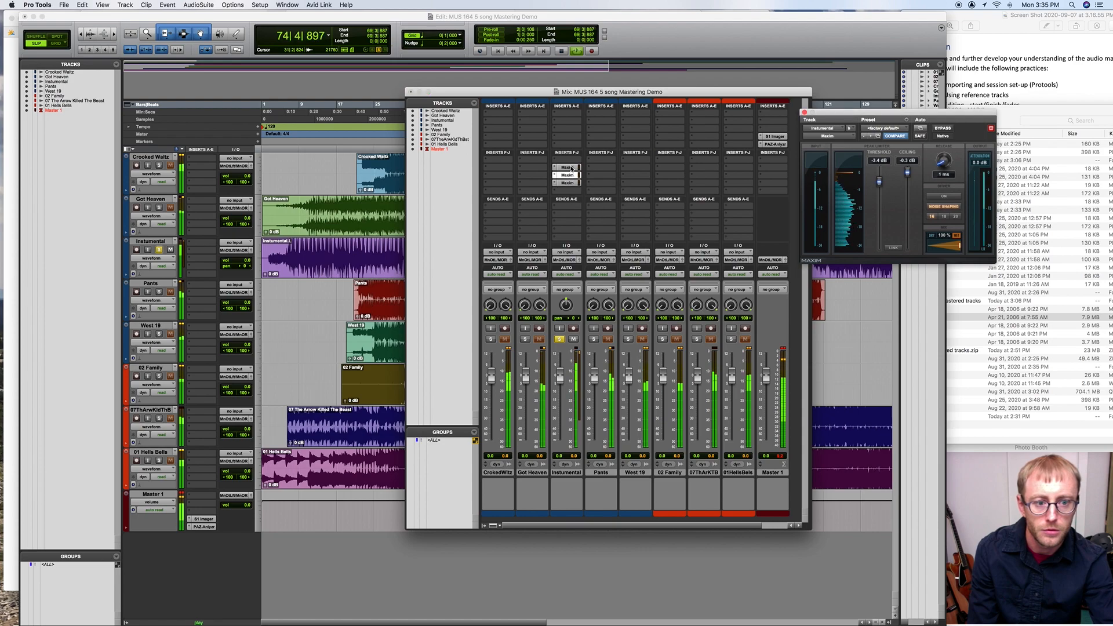
# - Solo 01 Hells Bells during playback, switch the solo back to Instumental to compare them, and stop
pyautogui.click(161, 460)
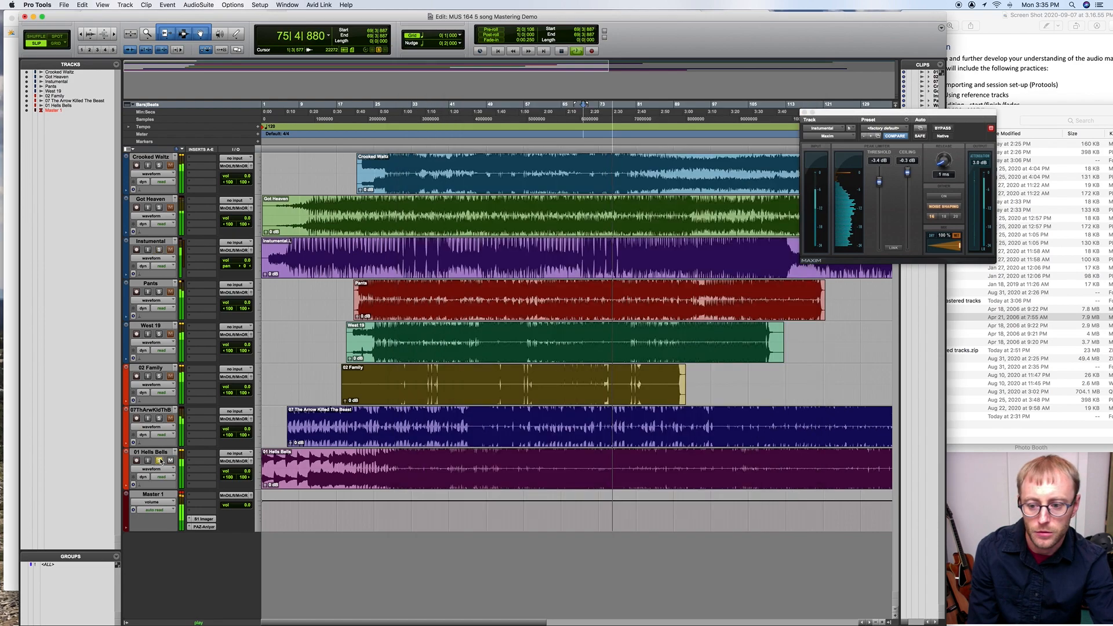
pyautogui.click(160, 250)
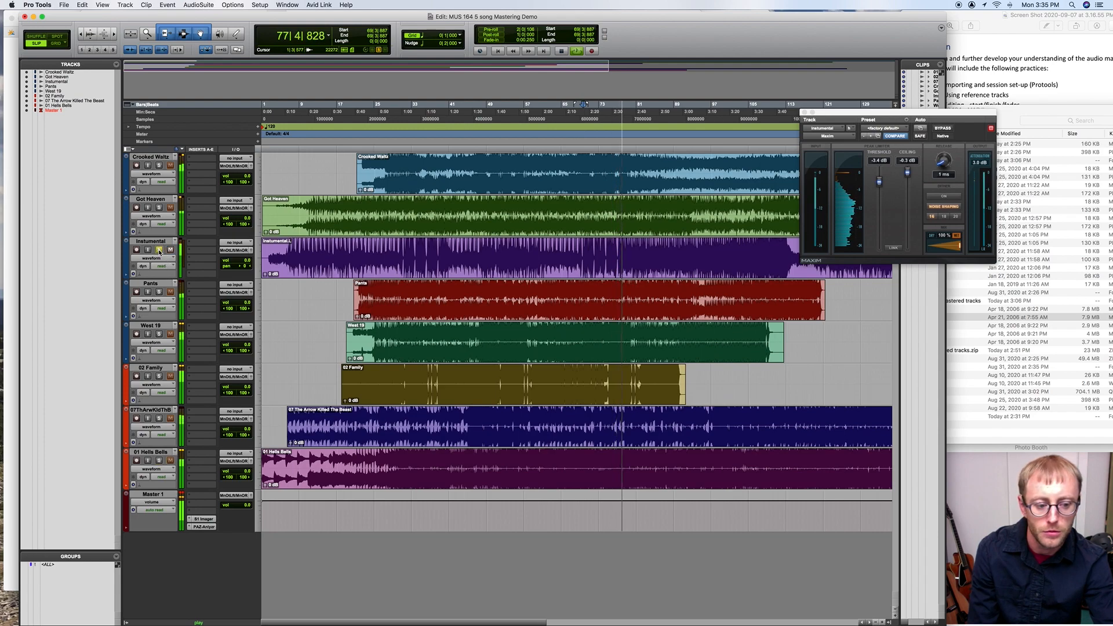
pyautogui.press('space')
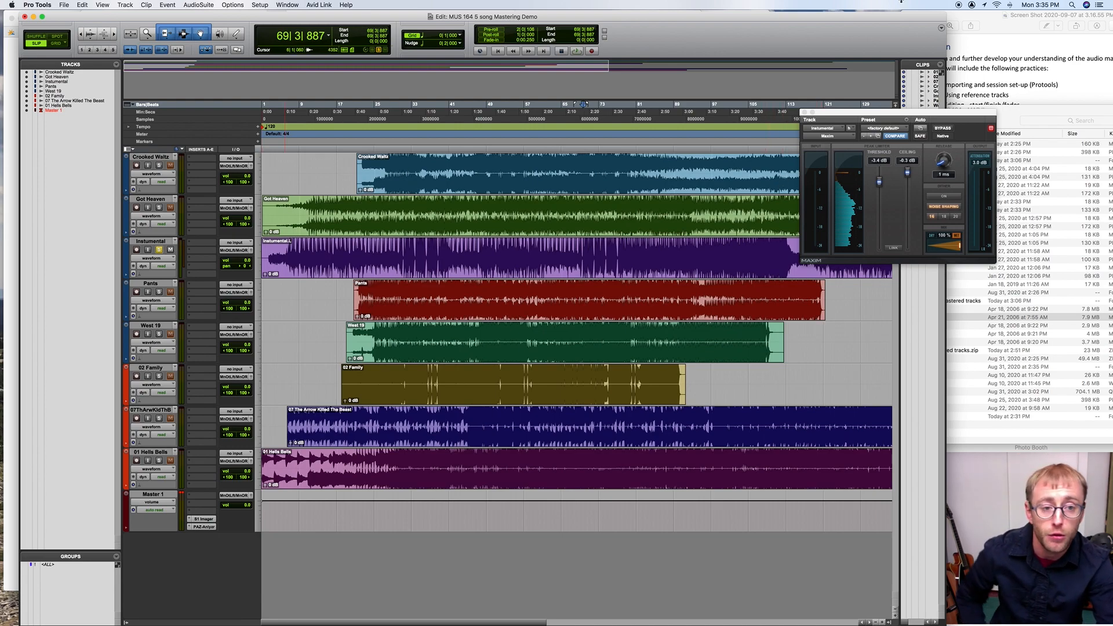
# - Return to the Mix window and raise the Threshold of Instumental's three Maxims to -2.3, -2.4 and -2.3 dB respectively
pyautogui.press('super+equal')
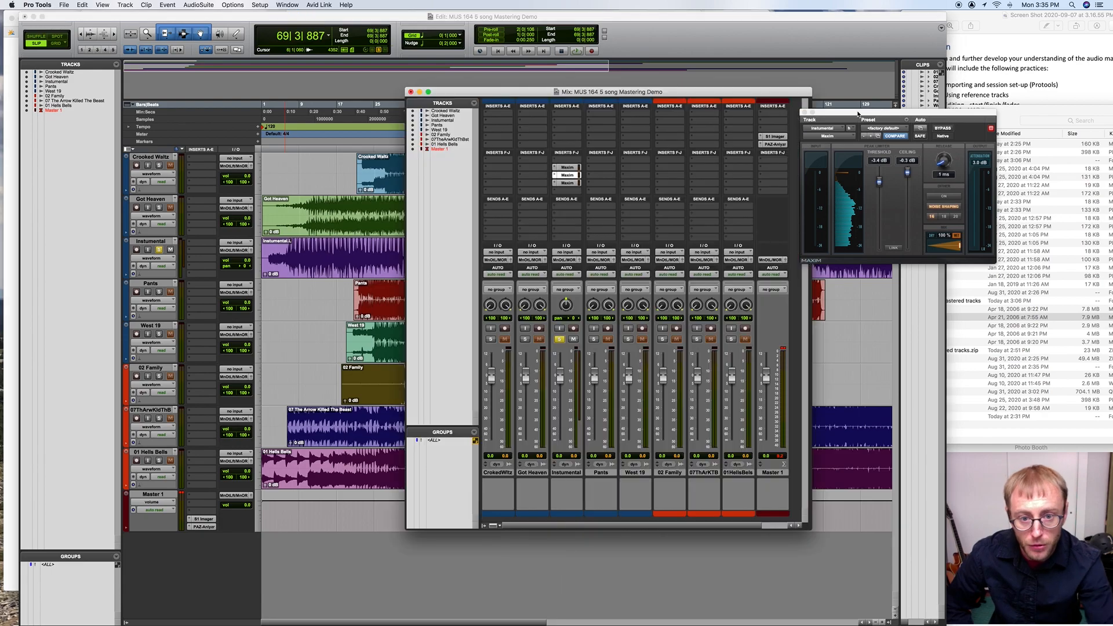
pyautogui.click(575, 183)
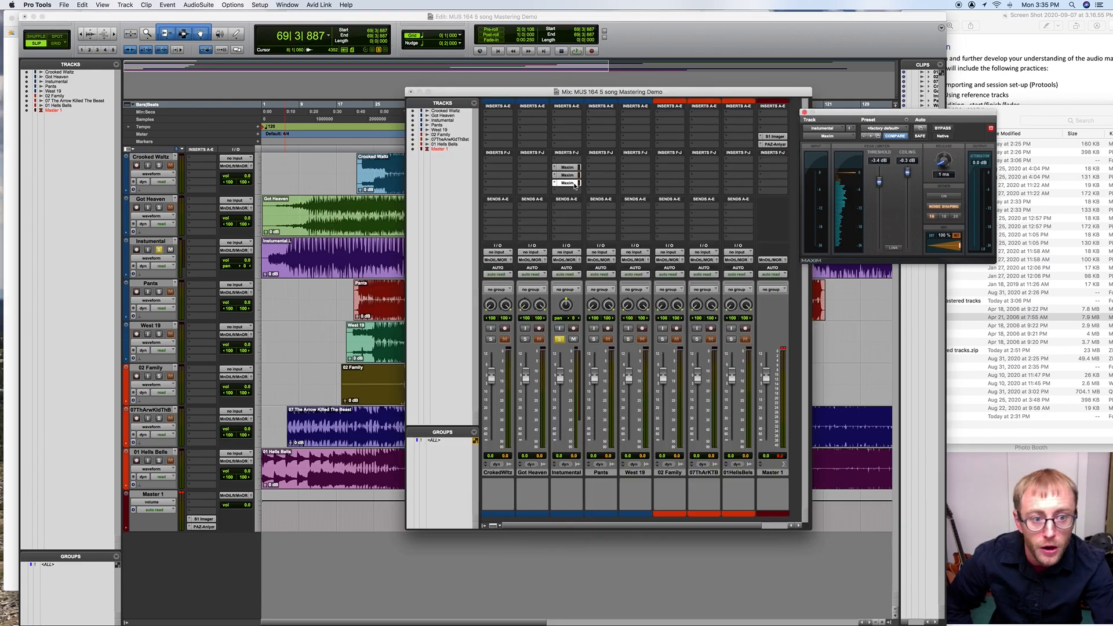
pyautogui.click(569, 176)
pyautogui.click(571, 167)
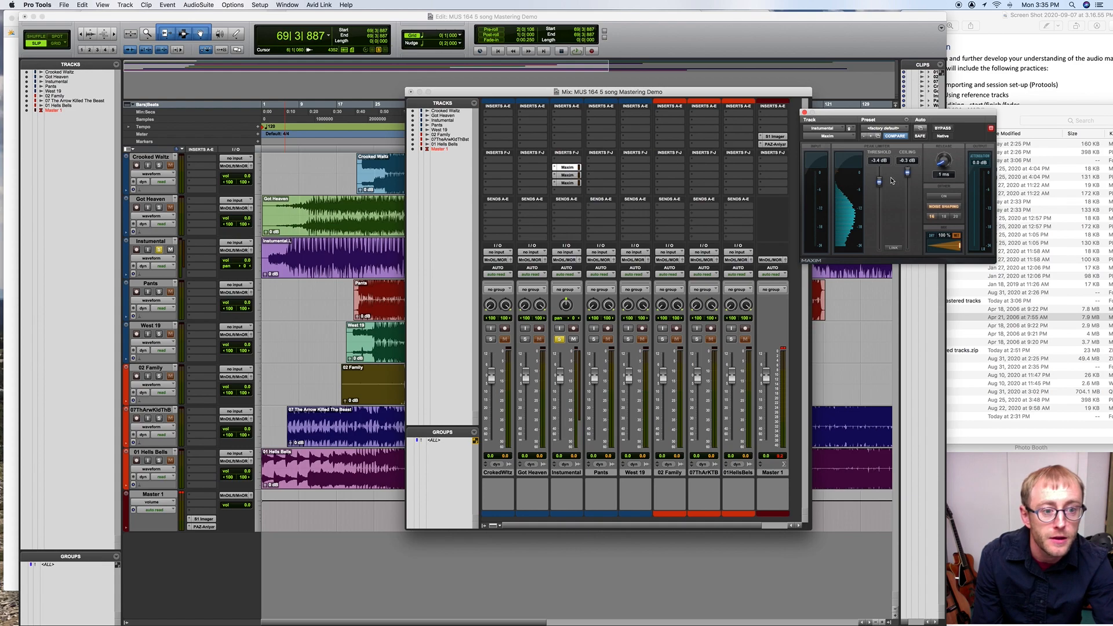
pyautogui.moveTo(880, 183); pyautogui.dragTo(880, 179)
pyautogui.click(566, 175)
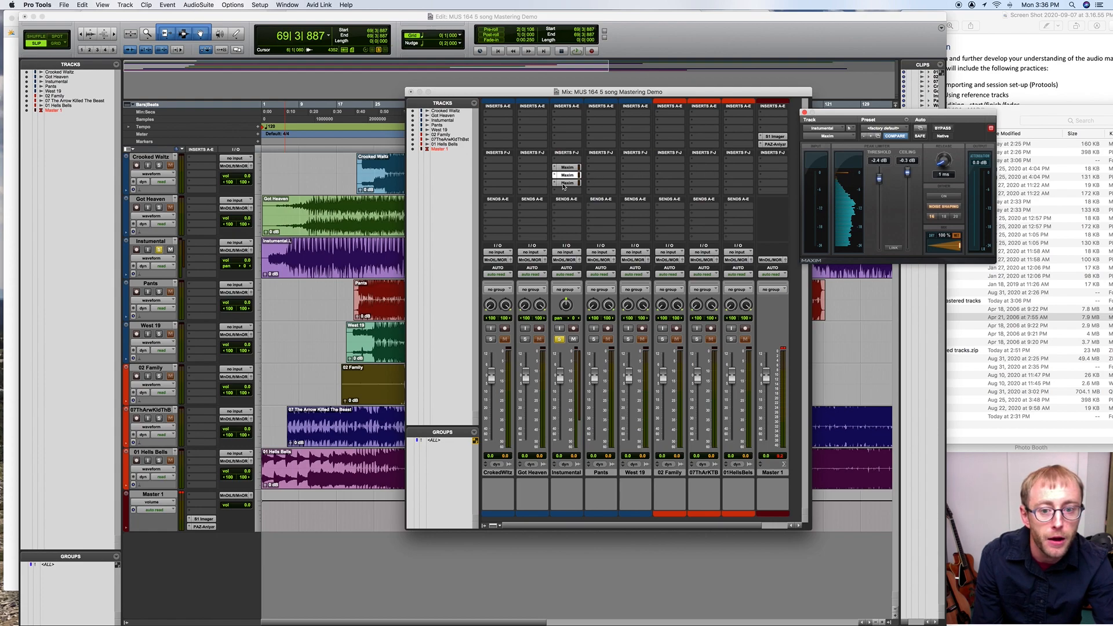
pyautogui.click(566, 182)
pyautogui.moveTo(879, 181); pyautogui.dragTo(879, 177)
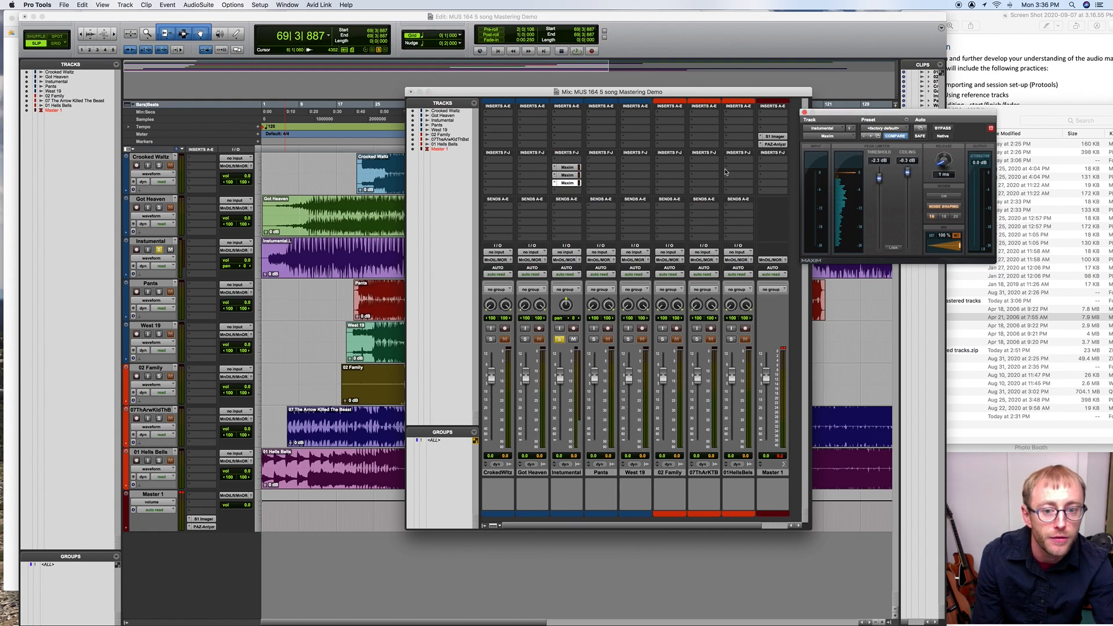
pyautogui.click(575, 168)
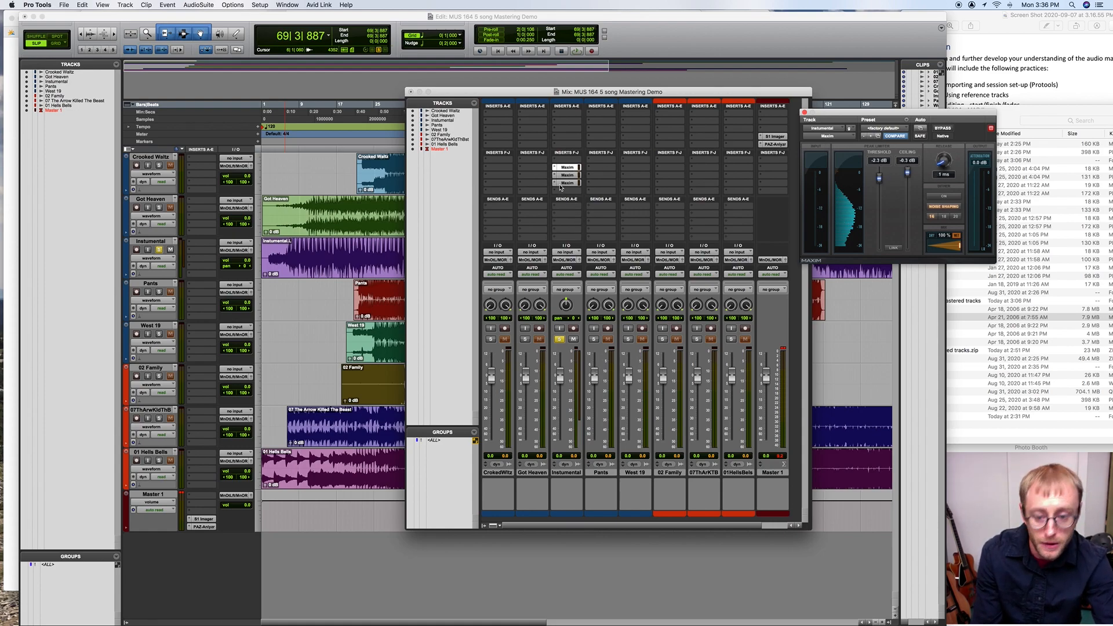
# - Bypass Instumental's three Maxims, start playback, and re-enable them one by one to hear the loudness difference
pyautogui.keyDown('super'); pyautogui.click(565, 184); pyautogui.keyUp('super')
pyautogui.keyDown('super'); pyautogui.click(567, 176); pyautogui.keyUp('super')
pyautogui.keyDown('super'); pyautogui.click(568, 169); pyautogui.keyUp('super')
pyautogui.press('space')
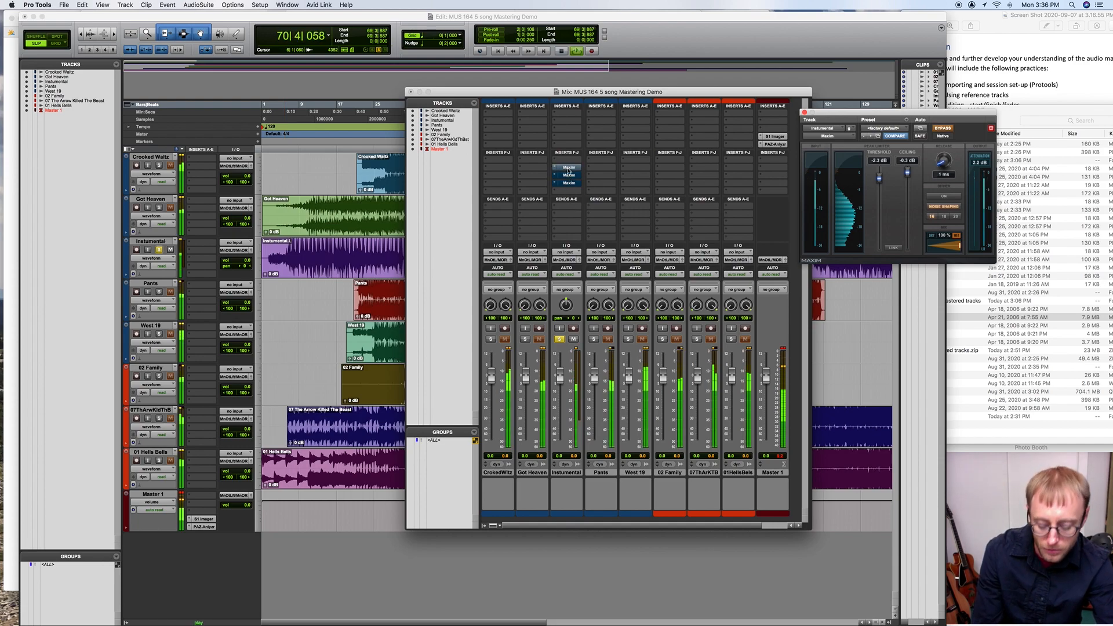
pyautogui.keyDown('super'); pyautogui.click(568, 168); pyautogui.keyUp('super')
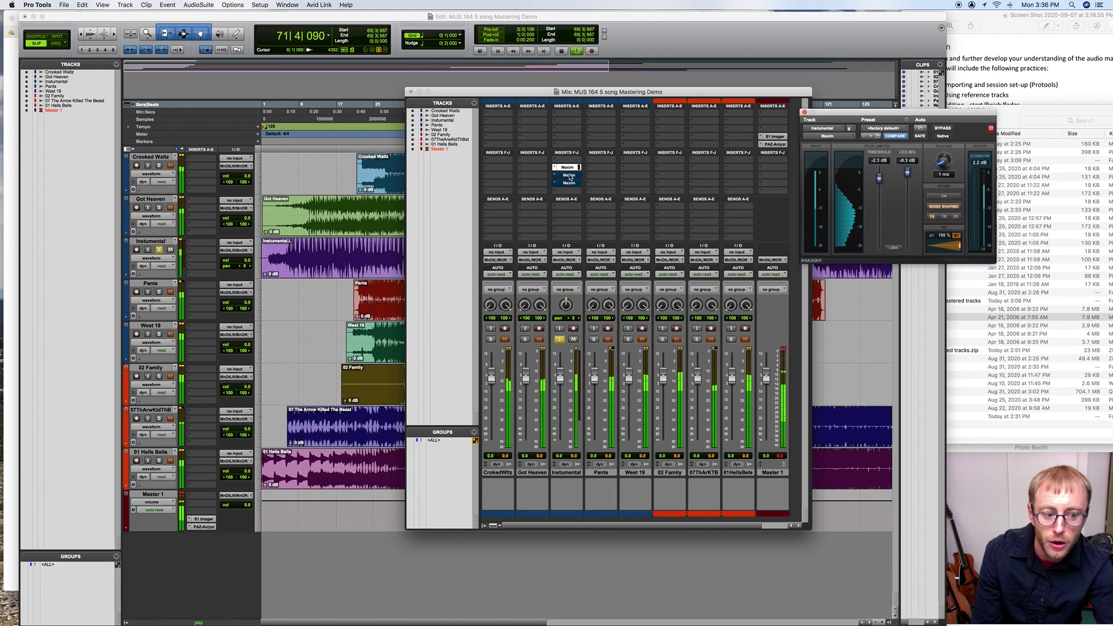
pyautogui.keyDown('super'); pyautogui.click(569, 175); pyautogui.keyUp('super')
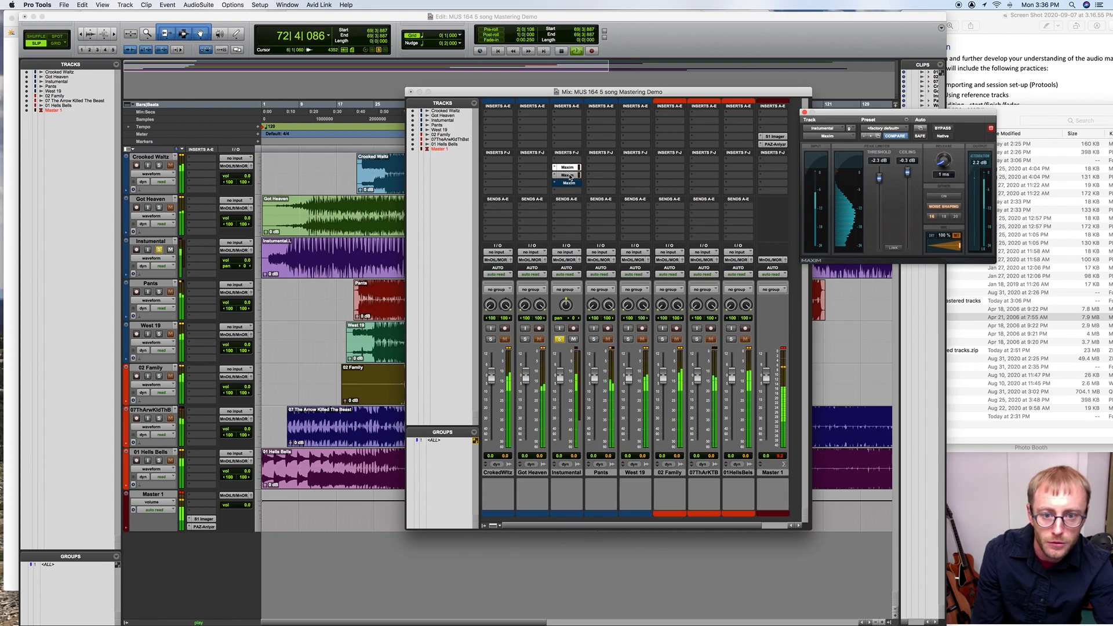
pyautogui.keyDown('super'); pyautogui.click(569, 182); pyautogui.keyUp('super')
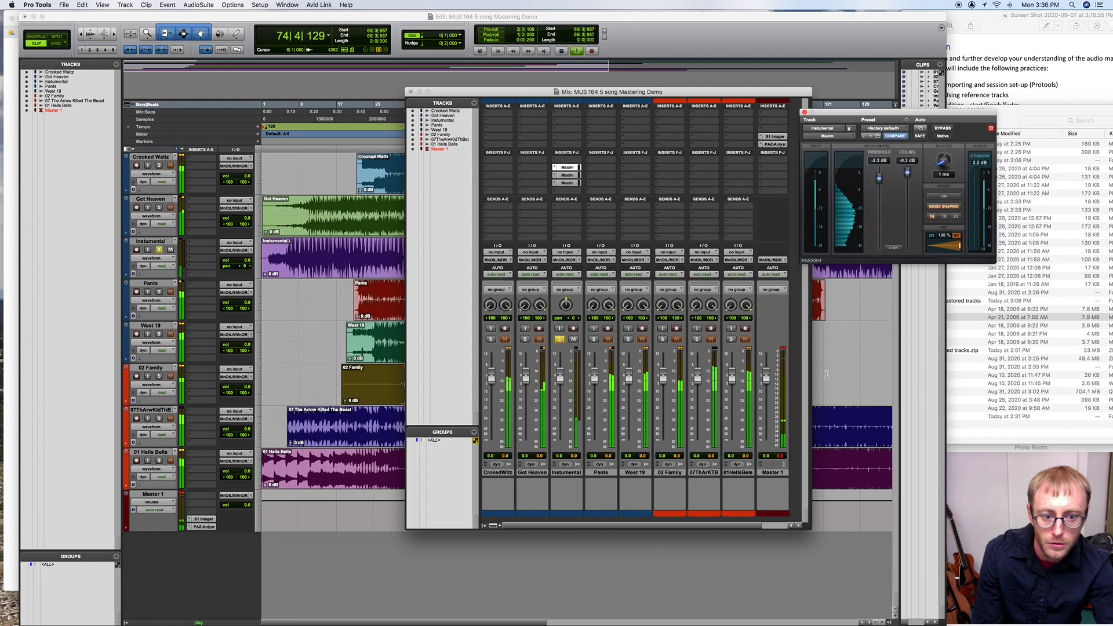
# - Clear the Master 1 meter, raise Instumental's volume fader to about +2.8 dB, and stop playback
pyautogui.click(783, 390)
pyautogui.moveTo(561, 380); pyautogui.dragTo(565, 374)
pyautogui.press('space')
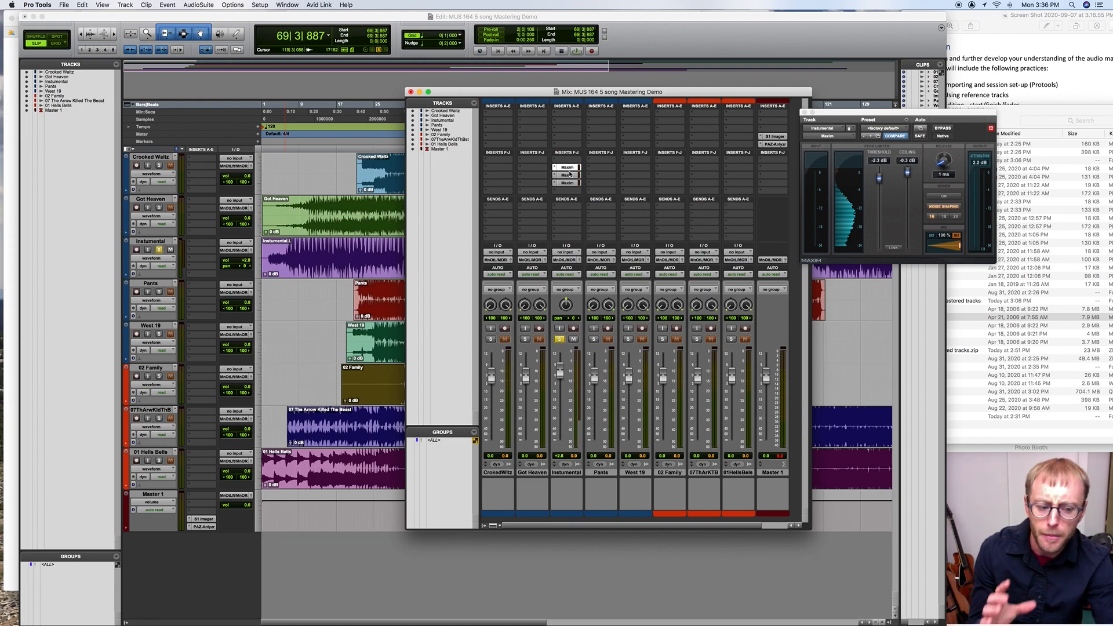
# - Play Instumental, then solo references 02 Family, 07 The Arrow Killed The Beast and 01 Hells Bells in turn to compare levels, and stop
pyautogui.press('space')
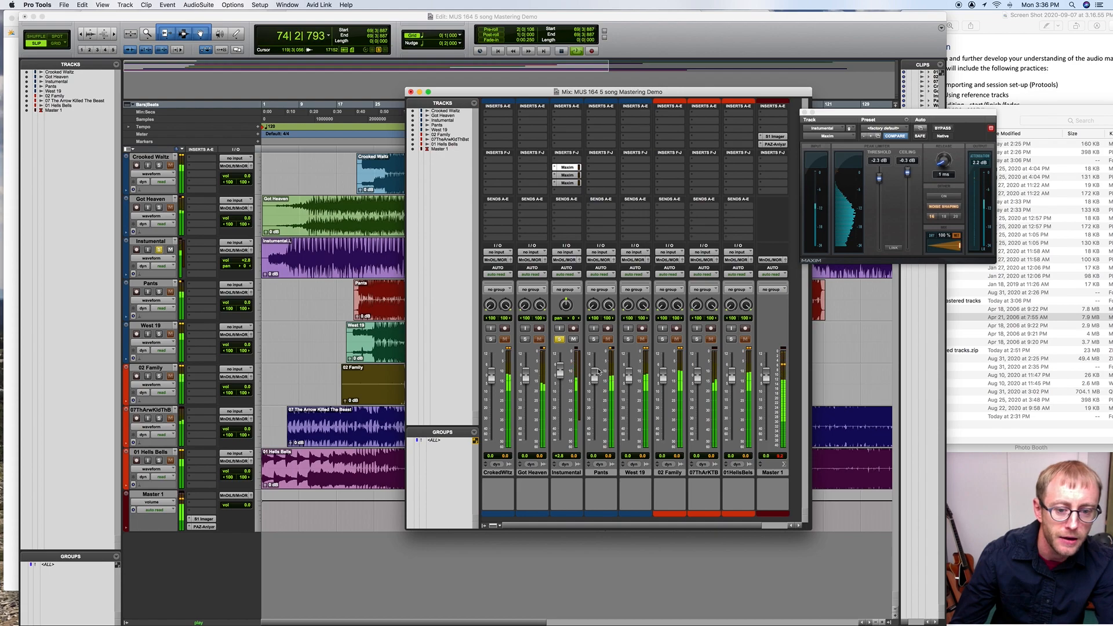
pyautogui.click(662, 340)
pyautogui.press('space')
pyautogui.press('space')
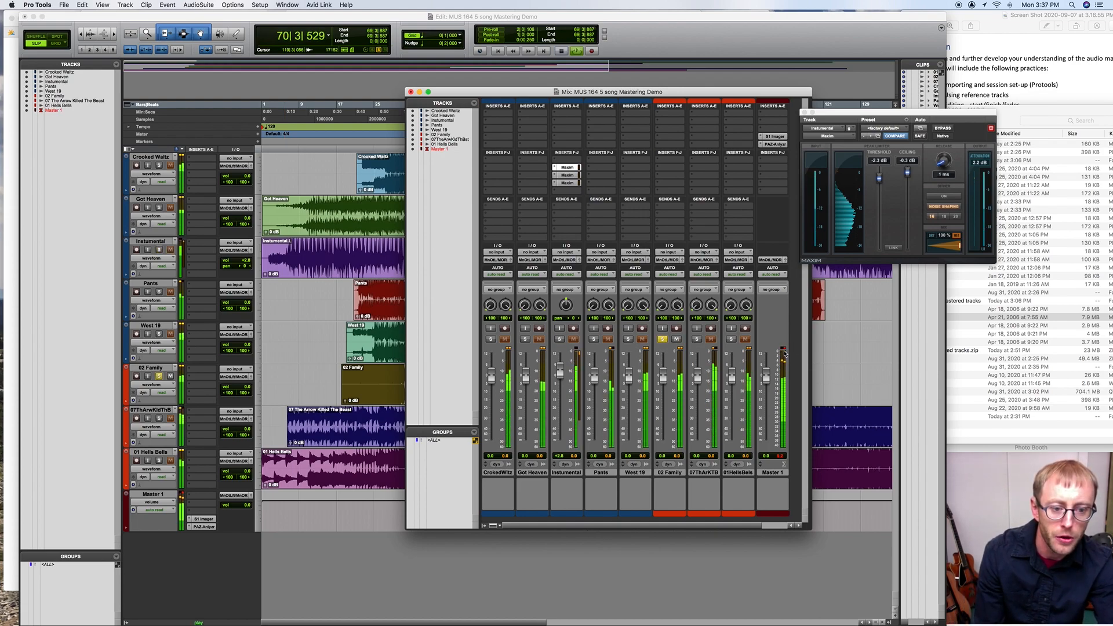
pyautogui.click(696, 339)
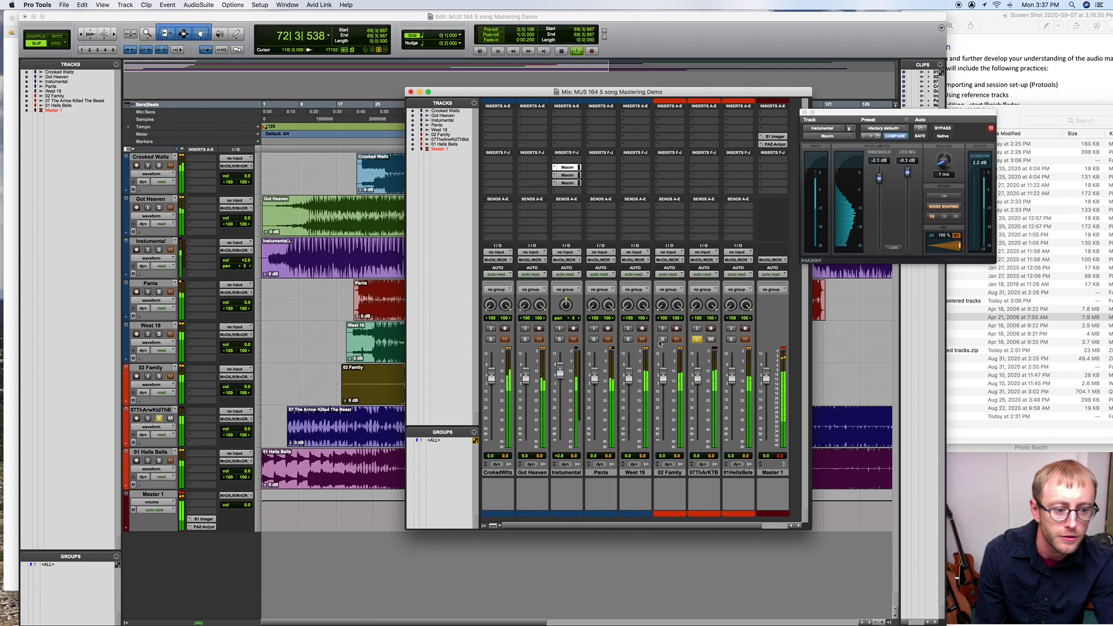
pyautogui.click(731, 339)
pyautogui.press('space')
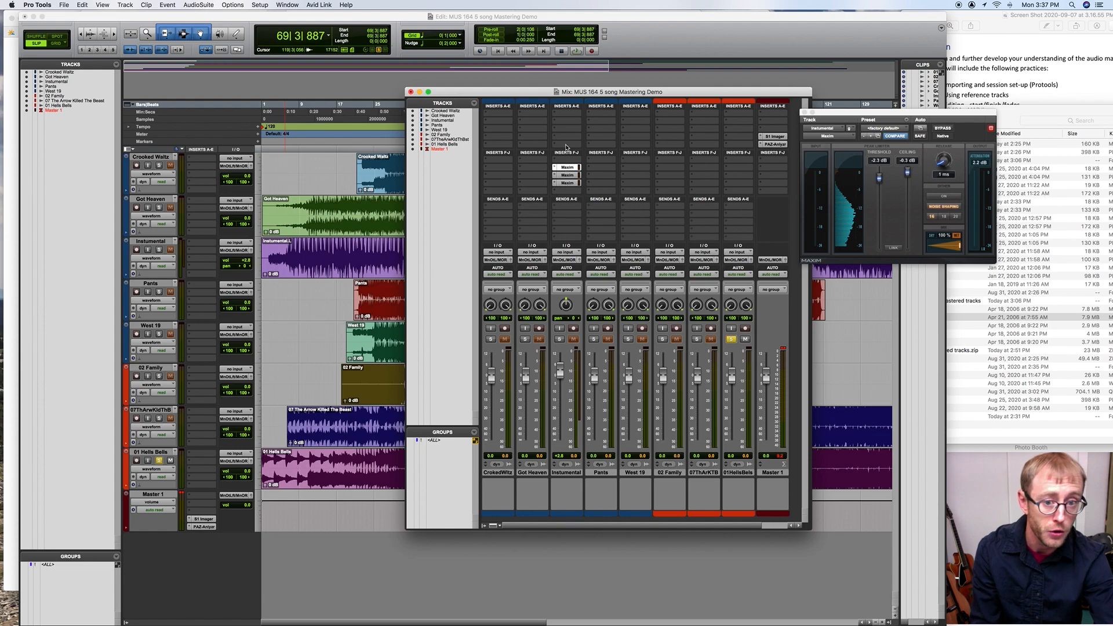
# - Reposition the Mix window, insert a mono EQ3 7-Band in Instumental's first insert slot, and move the plug-in window over the mixer
pyautogui.moveTo(422, 93); pyautogui.dragTo(494, 65)
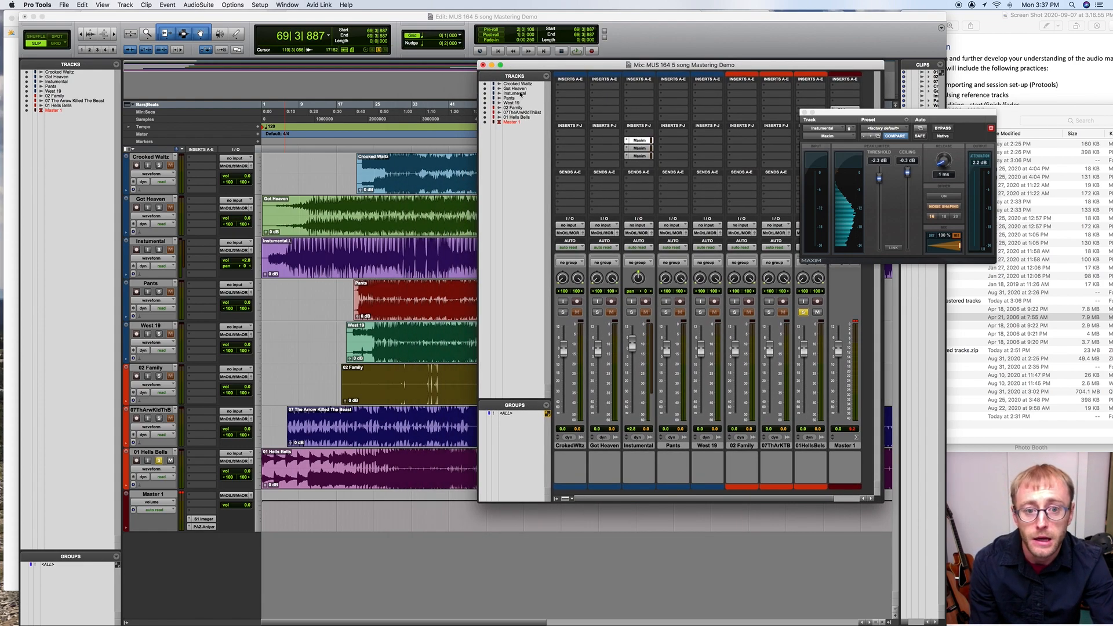
pyautogui.click(455, 91)
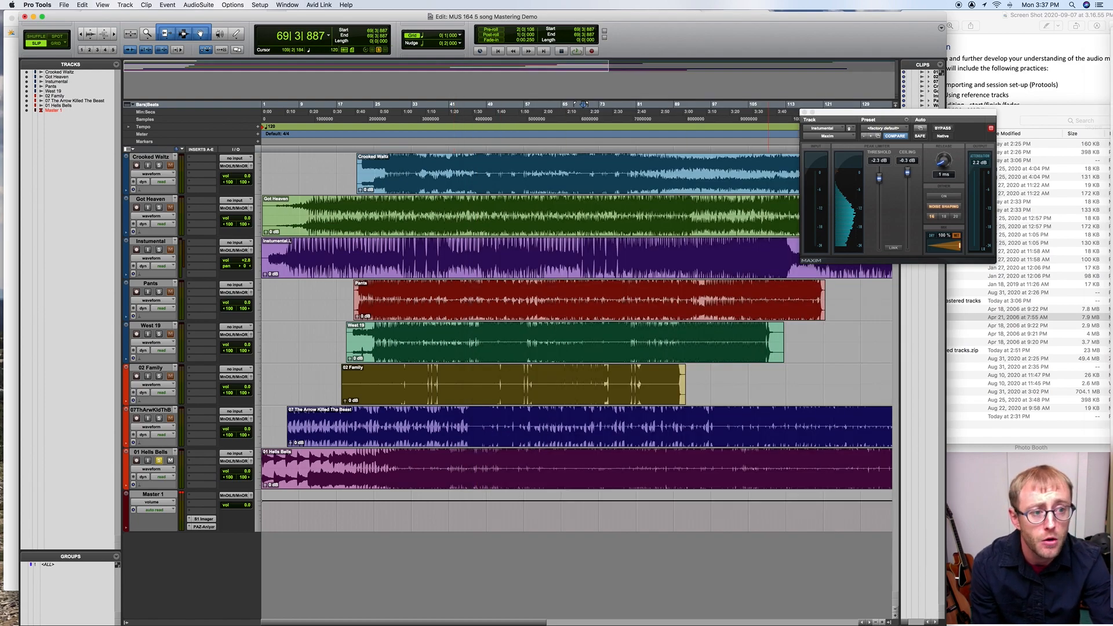
pyautogui.moveTo(1089, 132)
pyautogui.press('super+equal')
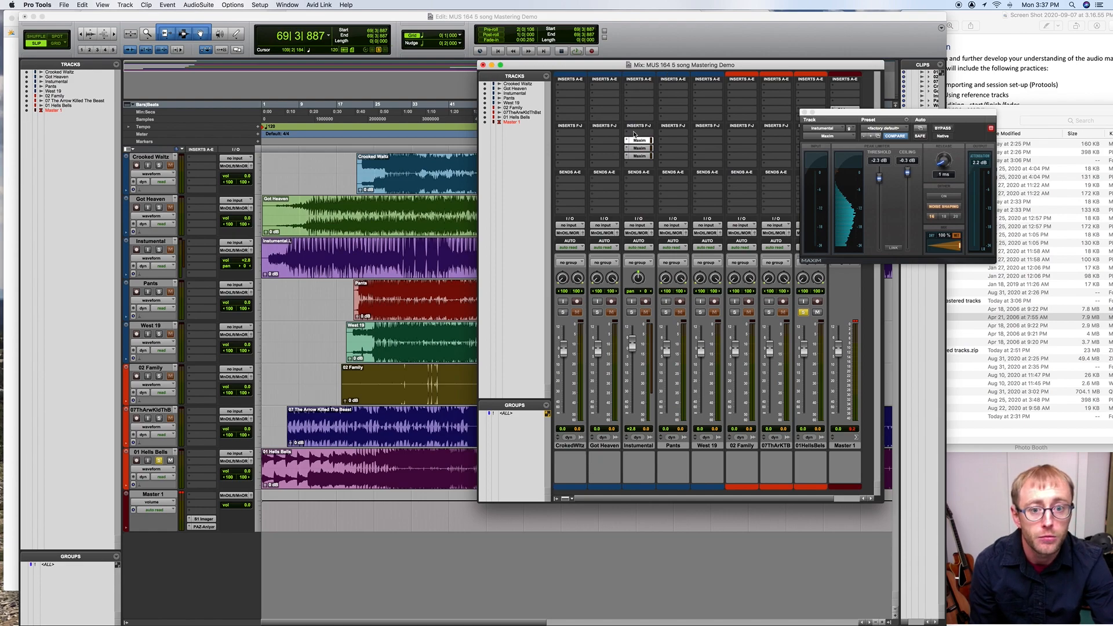
pyautogui.click(640, 88)
pyautogui.moveTo(640, 87)
pyautogui.moveTo(719, 90)
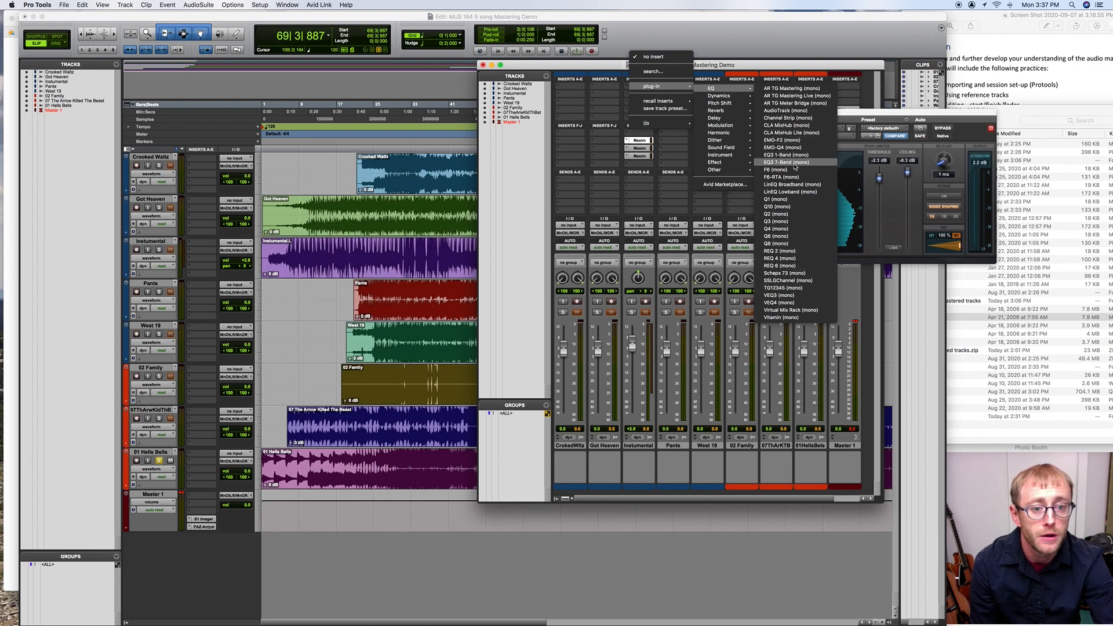
pyautogui.click(795, 166)
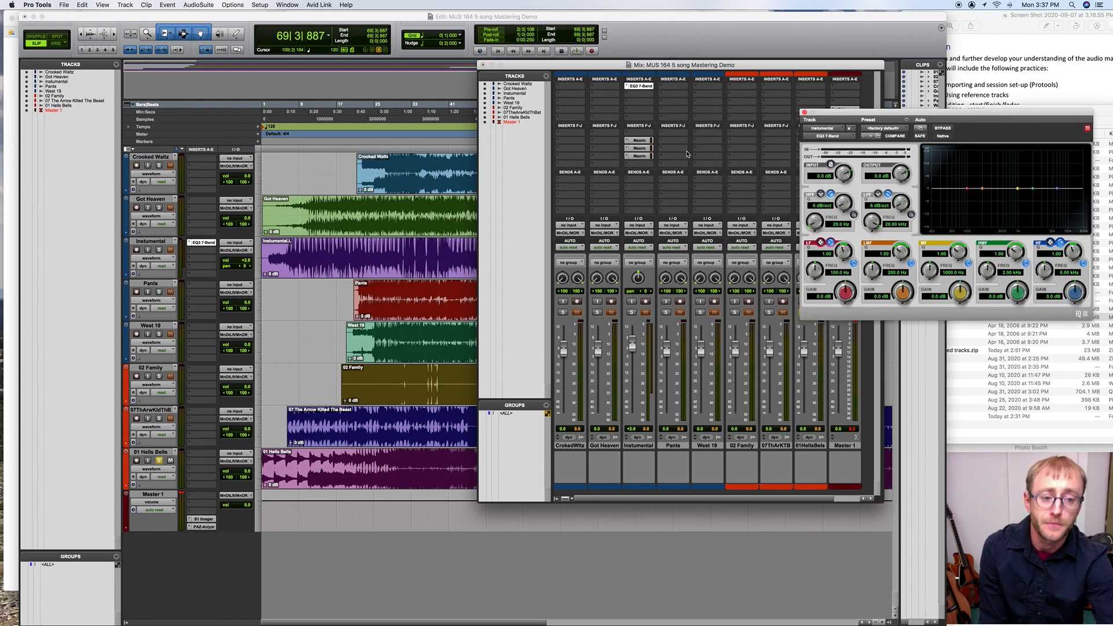
pyautogui.moveTo(882, 119); pyautogui.dragTo(607, 91)
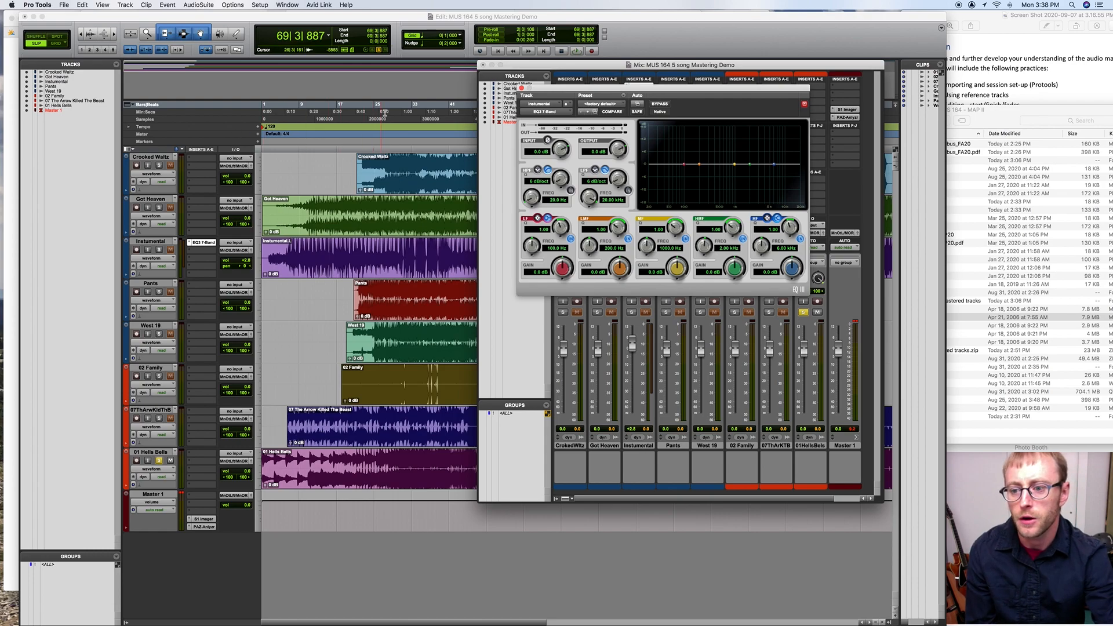
# - Select the timeline from about bar 50 to bar 56, play it, and view the playback mode options
pyautogui.hscroll(10, 382, 110)
pyautogui.hscroll(7, 383, 110)
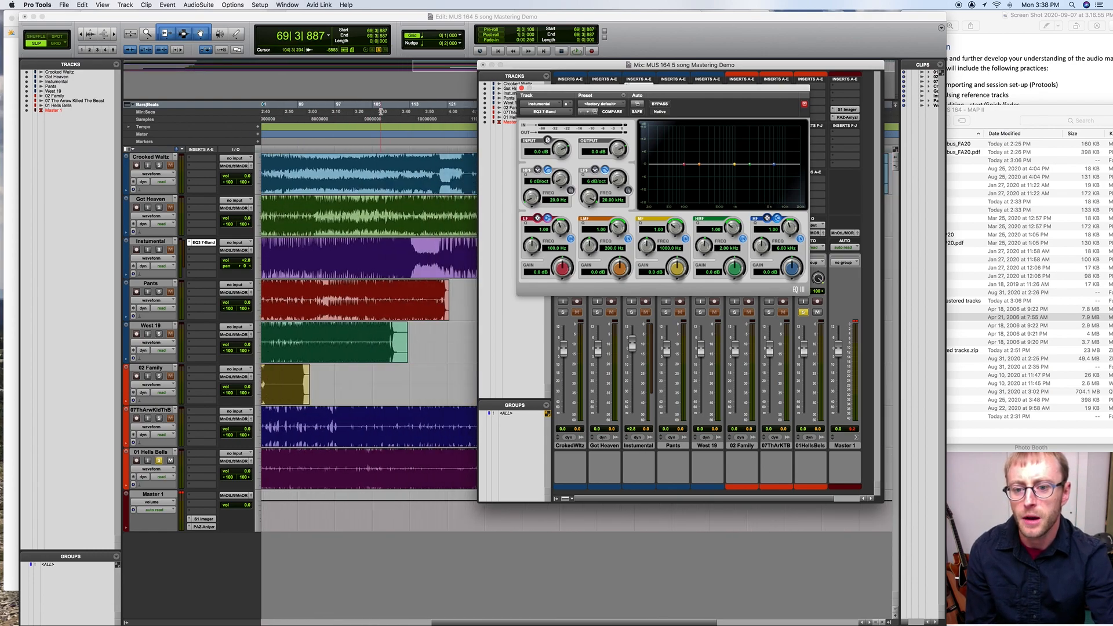
pyautogui.hscroll(-10, 379, 112)
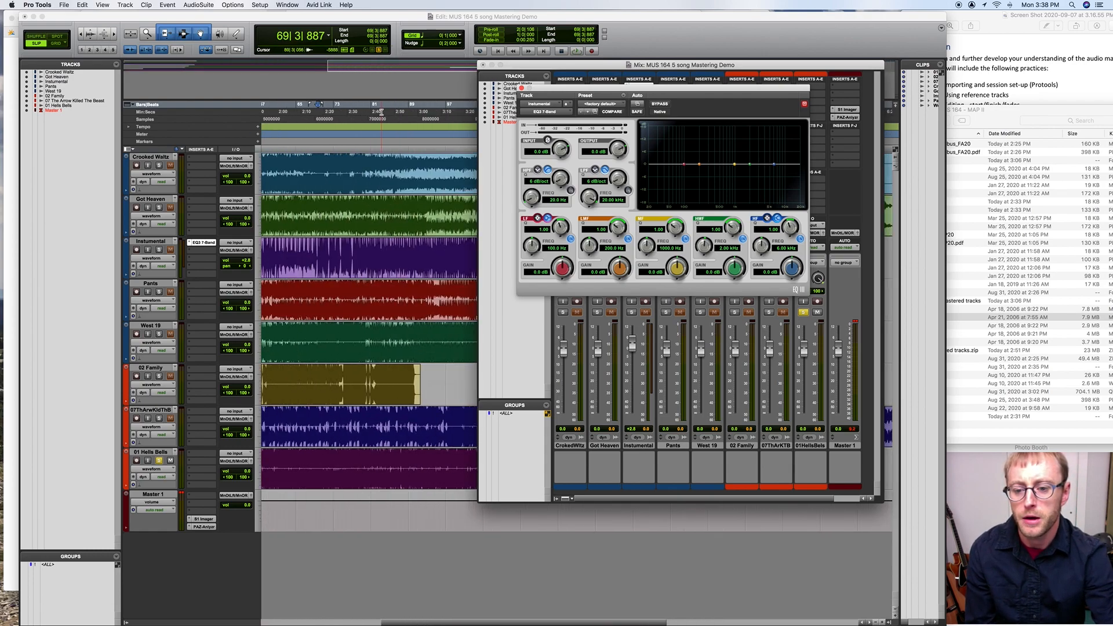
pyautogui.moveTo(351, 137); pyautogui.dragTo(382, 138)
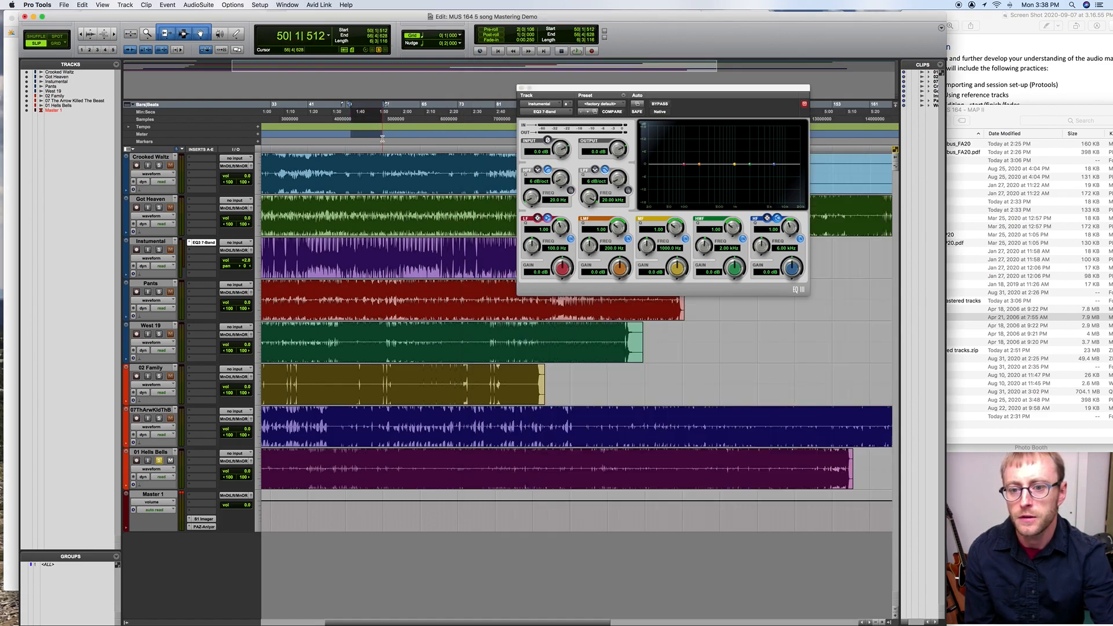
pyautogui.press('space')
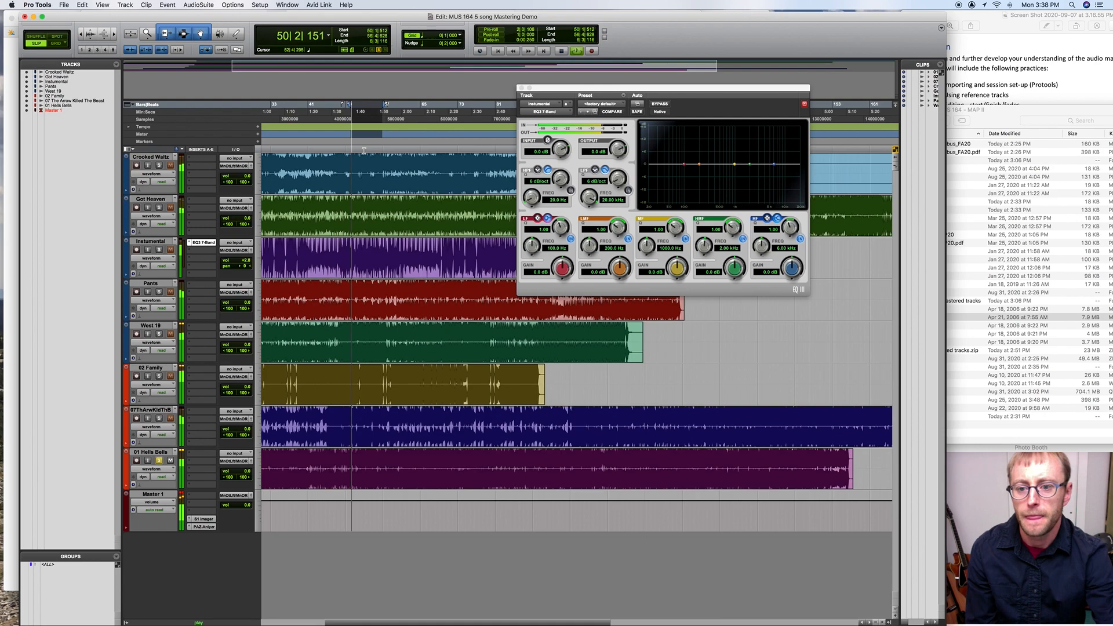
pyautogui.rightClick(576, 51)
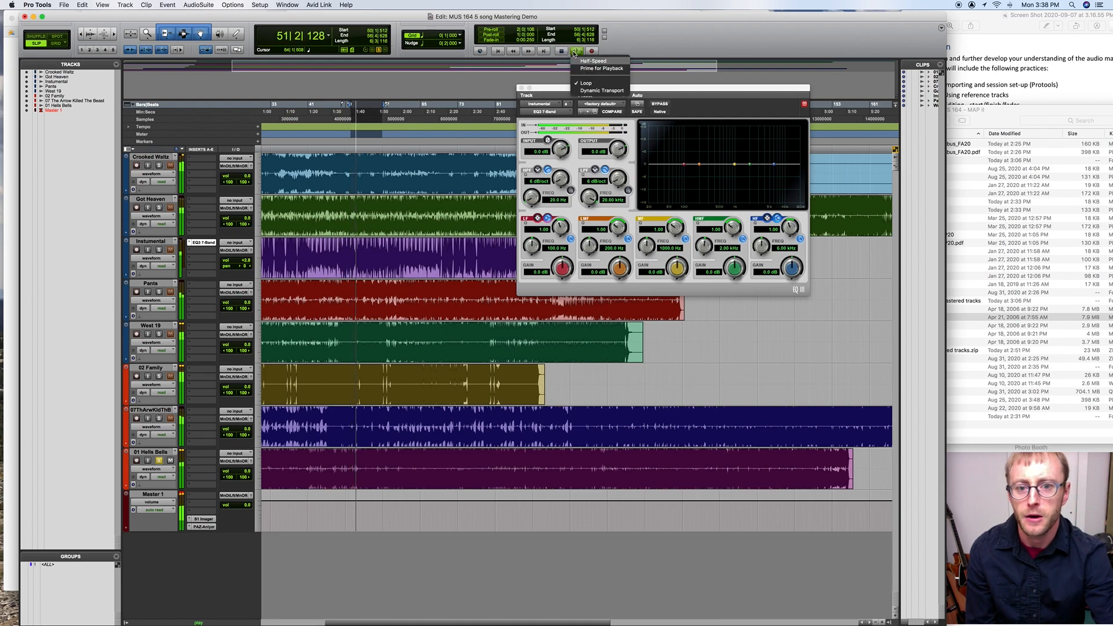
pyautogui.click(648, 40)
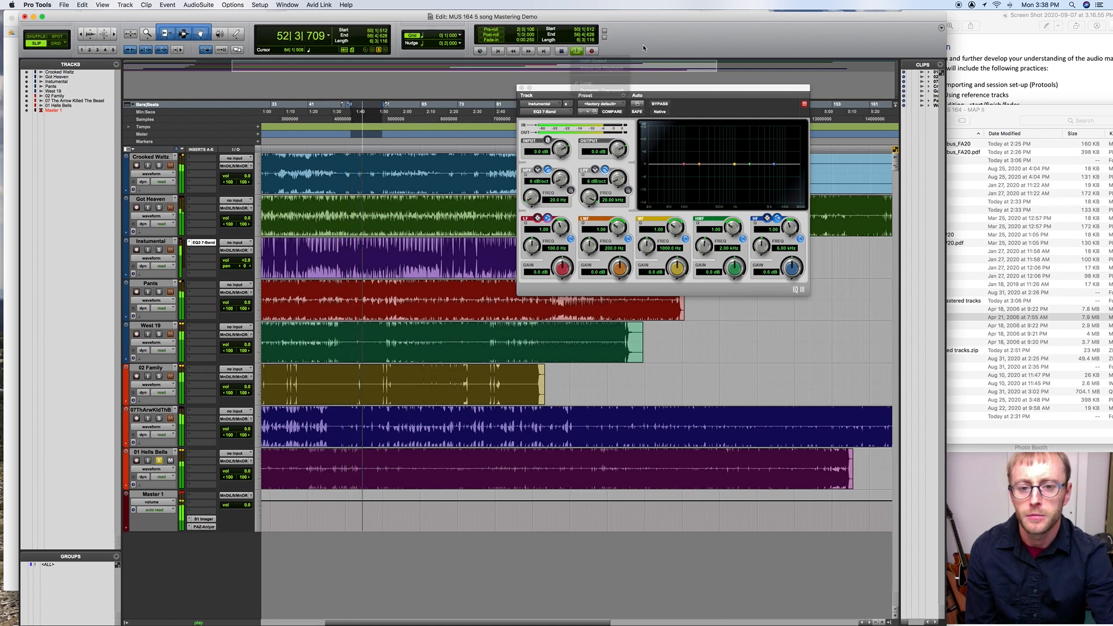
# - Solo Instrumental, 02 Family and 07 The Arrow Killed The Beast in turn to compare their tone during playback
pyautogui.click(159, 251)
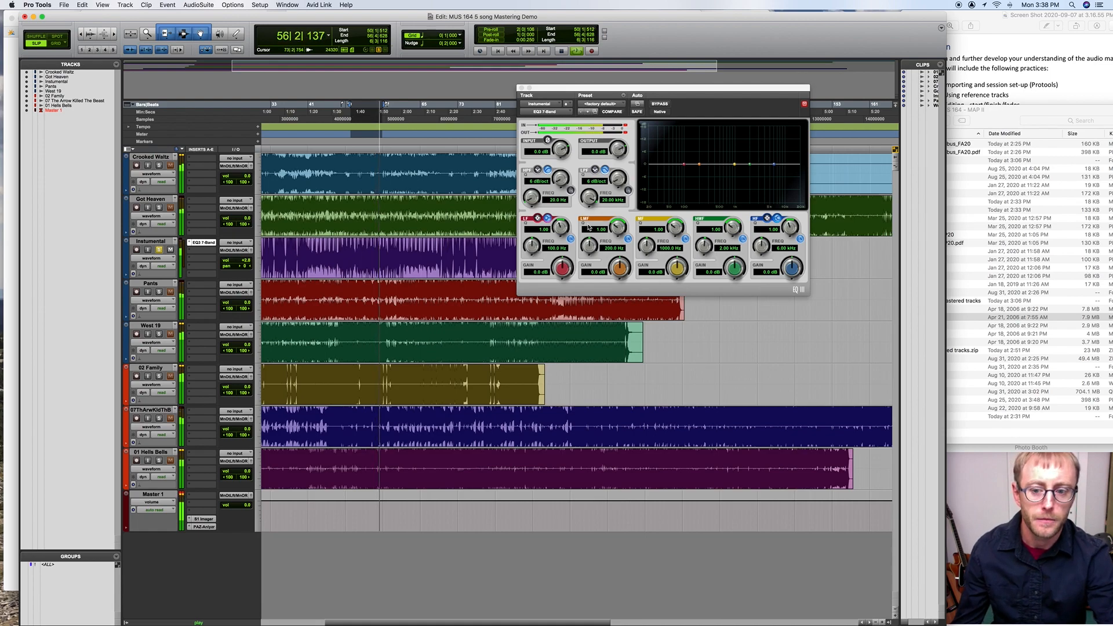
pyautogui.click(159, 377)
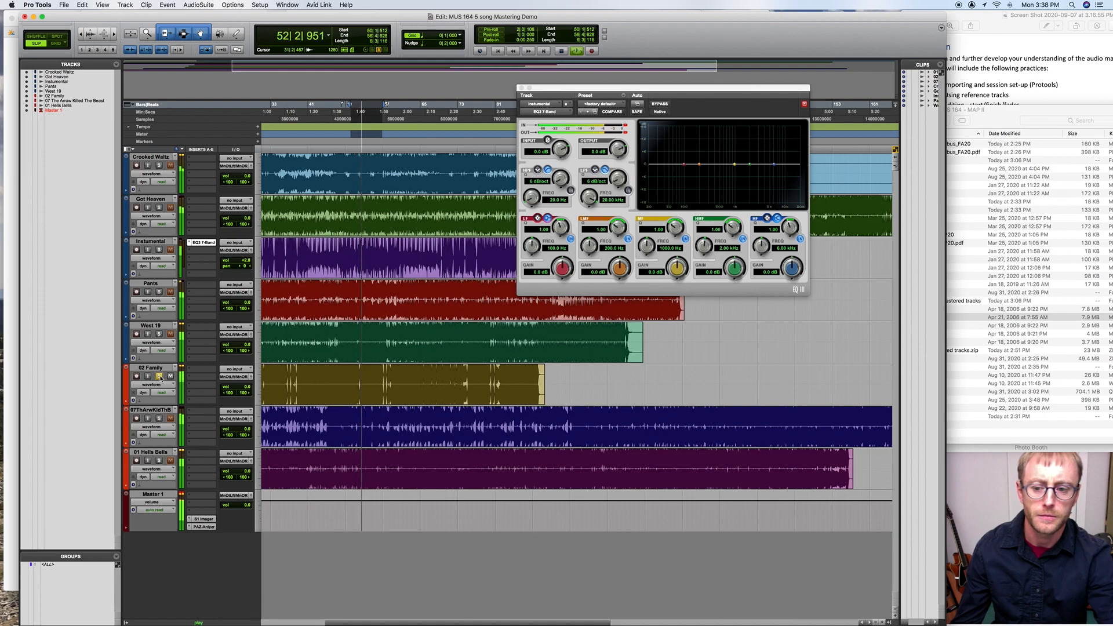
pyautogui.click(159, 418)
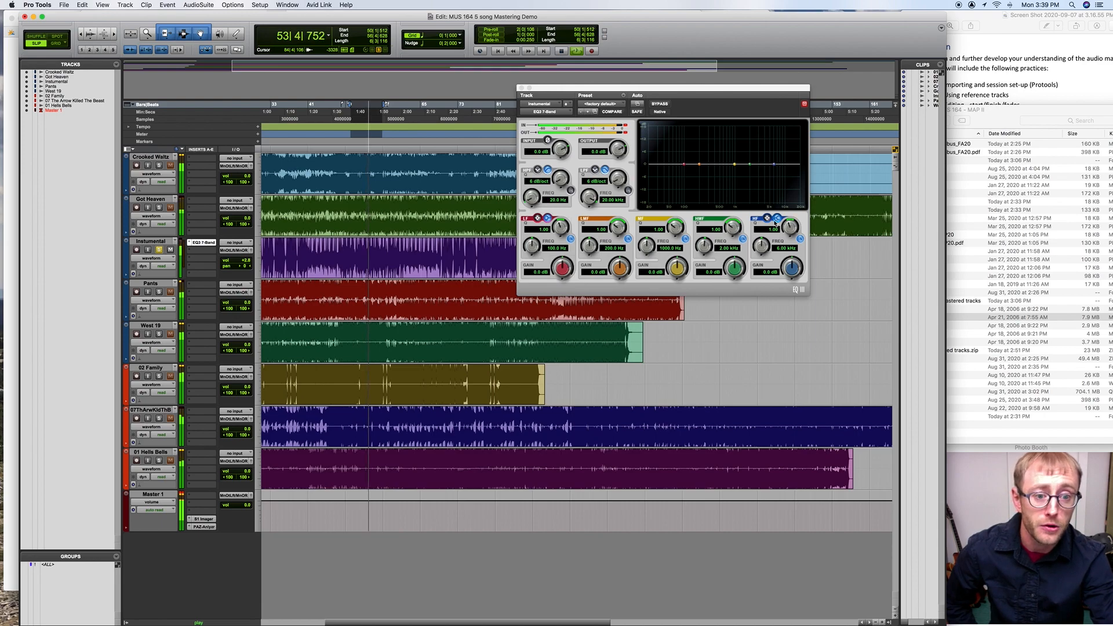
# - Boost the high-frequency shelf of Instrumental's EQ to about 4.4 dB at 3.03 kHz, comparing against the bypassed sound along the way
pyautogui.moveTo(779, 164); pyautogui.dragTo(770, 163)
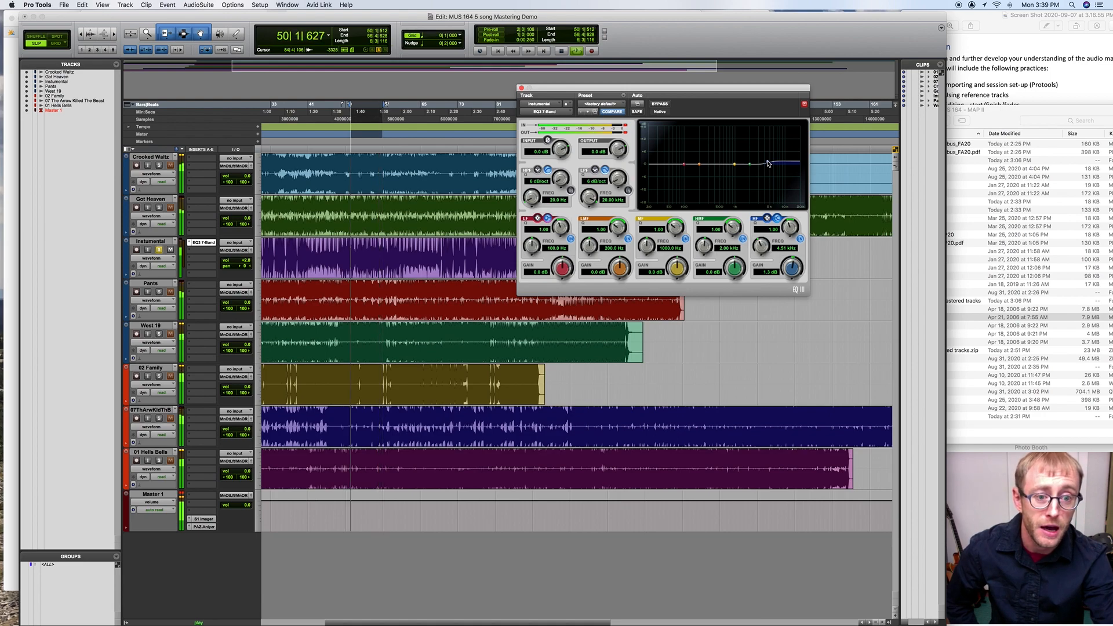
pyautogui.moveTo(768, 164); pyautogui.dragTo(768, 161)
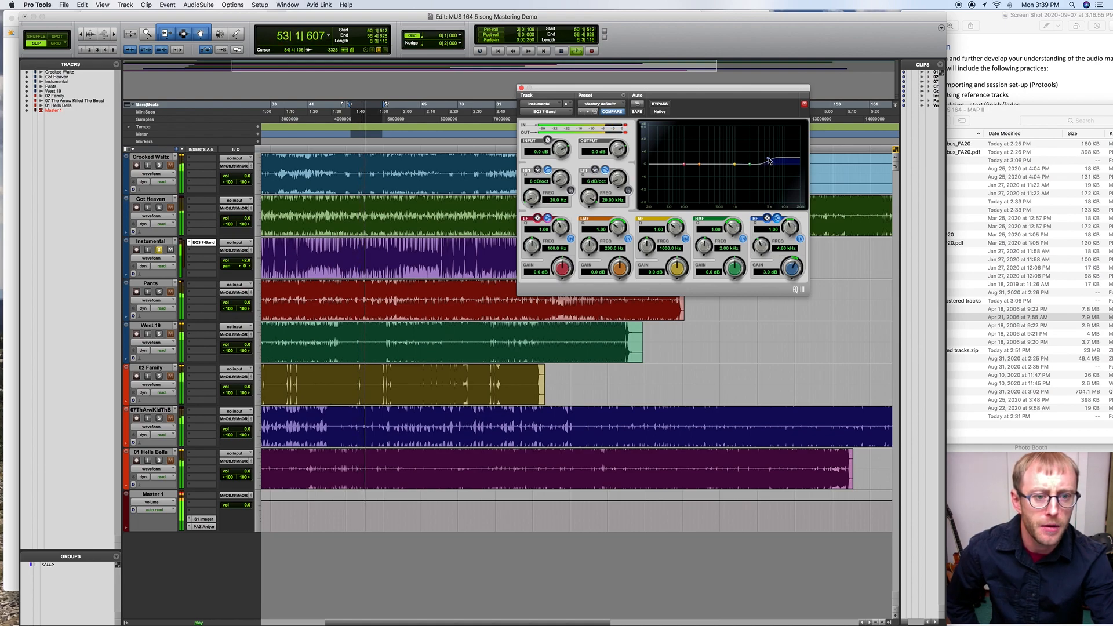
pyautogui.moveTo(769, 161); pyautogui.dragTo(770, 162)
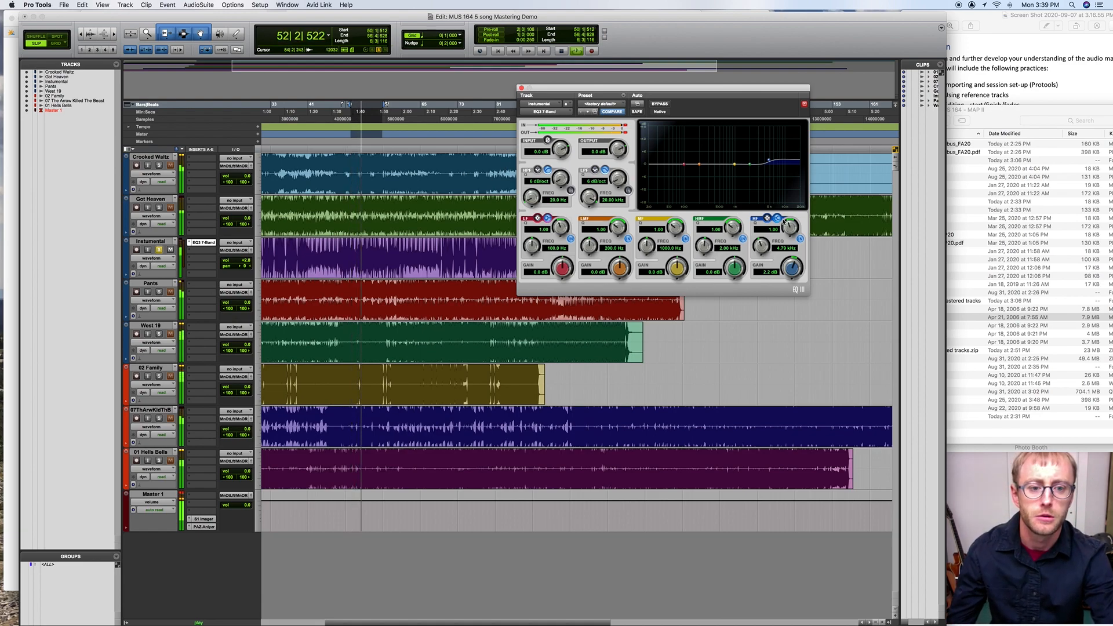
pyautogui.click(660, 105)
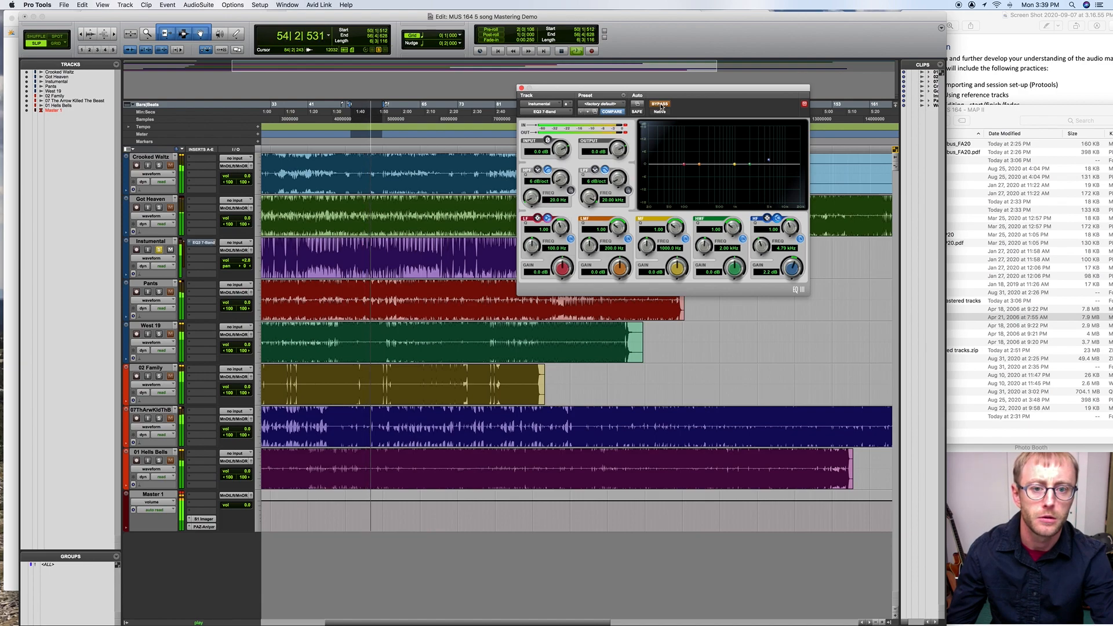
pyautogui.click(660, 104)
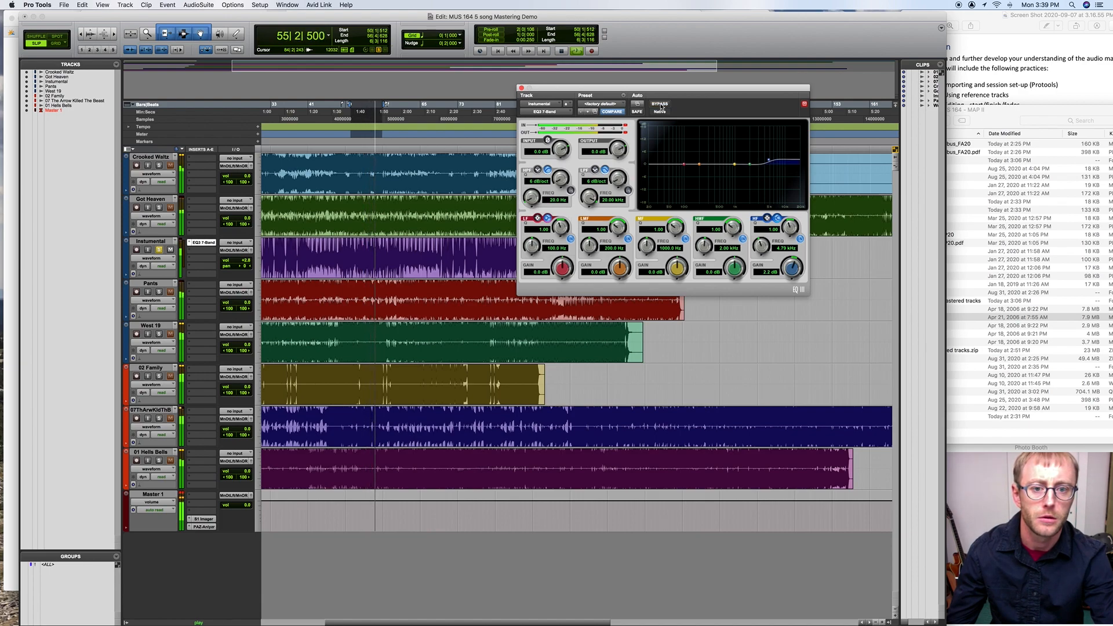
pyautogui.click(660, 104)
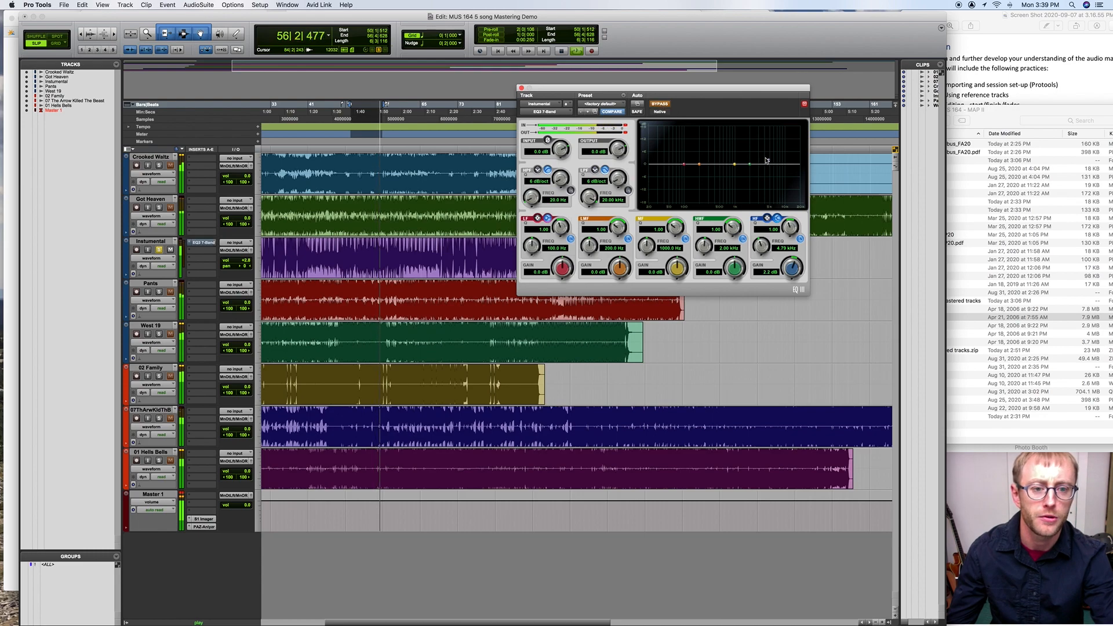
pyautogui.click(660, 104)
pyautogui.moveTo(769, 163)
pyautogui.mouseDown()
pyautogui.moveTo(762, 149)
pyautogui.moveTo(737, 153)
pyautogui.moveTo(759, 157)
pyautogui.mouseUp()
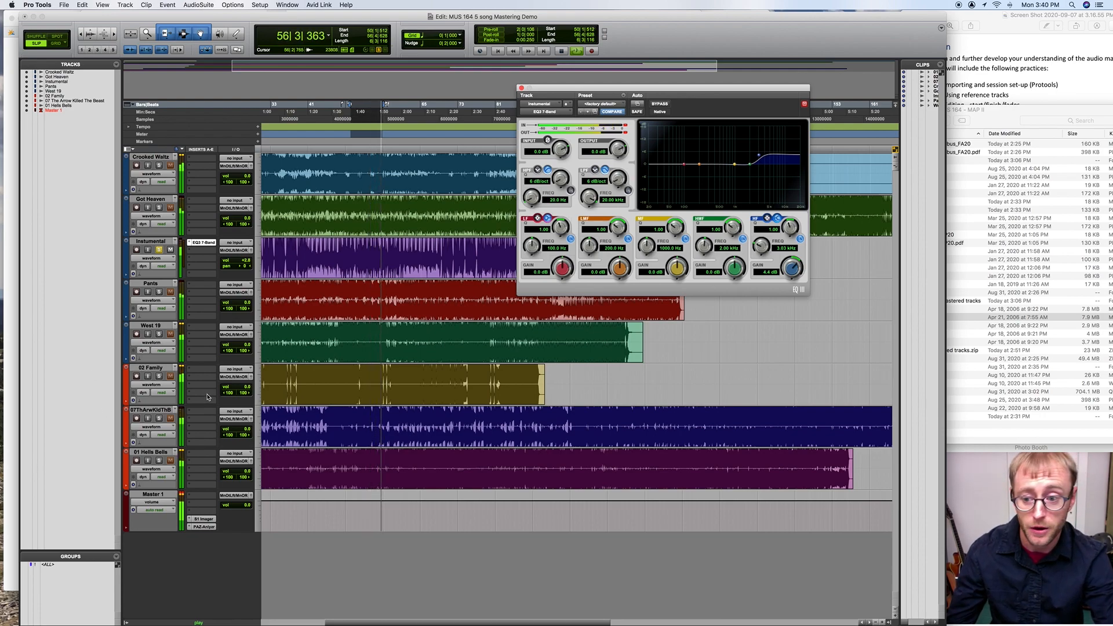
# - Compare the EQ'd Instrumental with references 07 The Arrow Killed The Beast, 02 Family and 01 Hells Bells by soloing each, ending on Instrumental
pyautogui.click(160, 418)
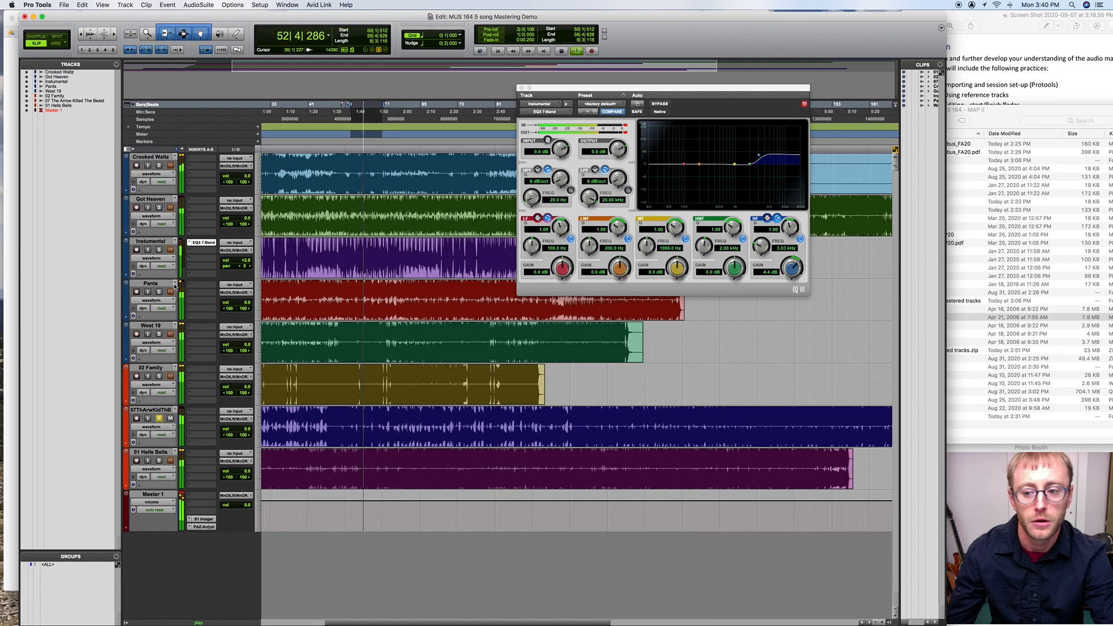
pyautogui.click(159, 376)
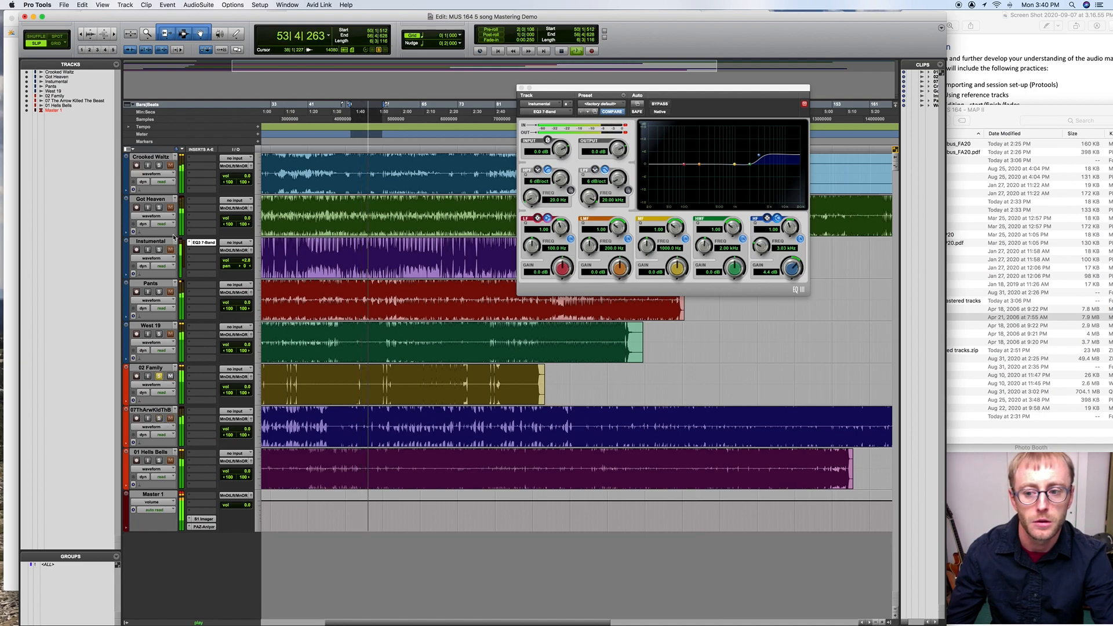
pyautogui.click(158, 250)
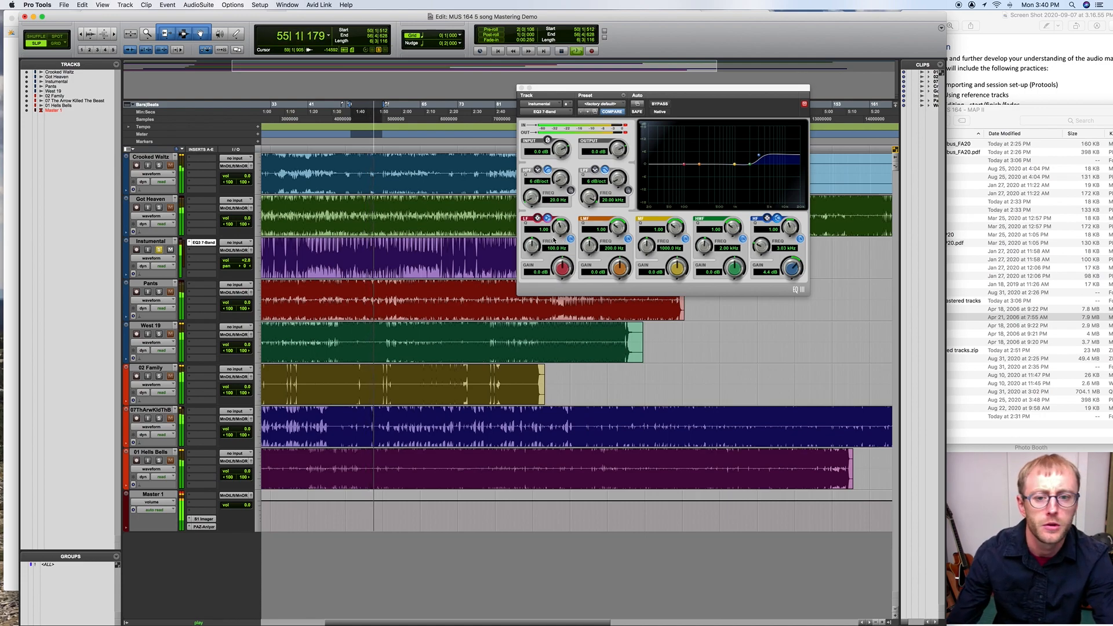
pyautogui.click(159, 376)
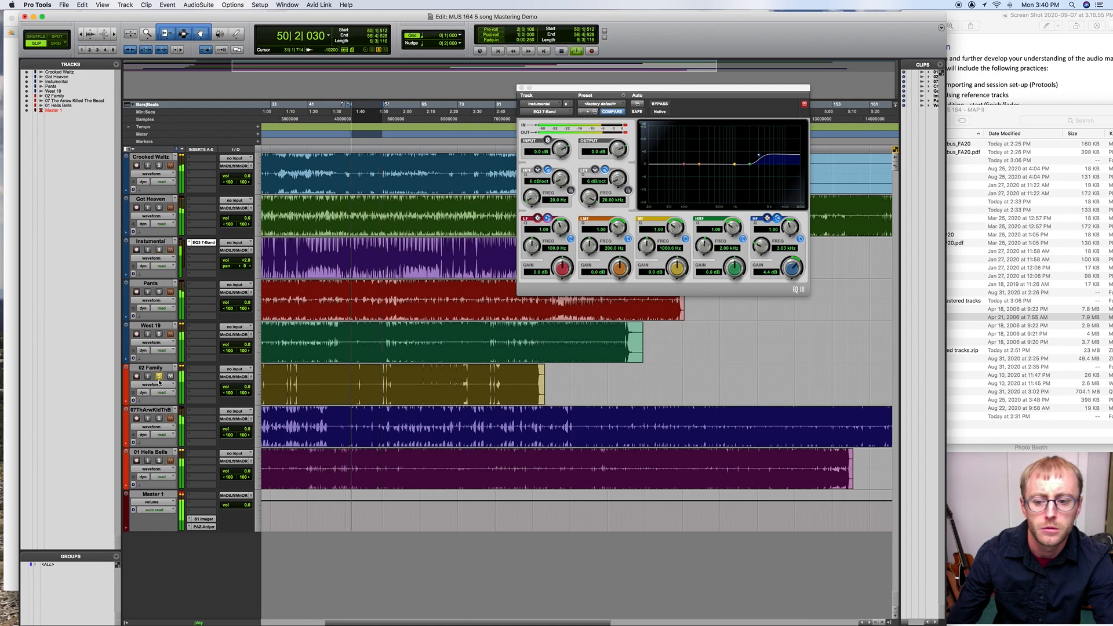
pyautogui.click(160, 418)
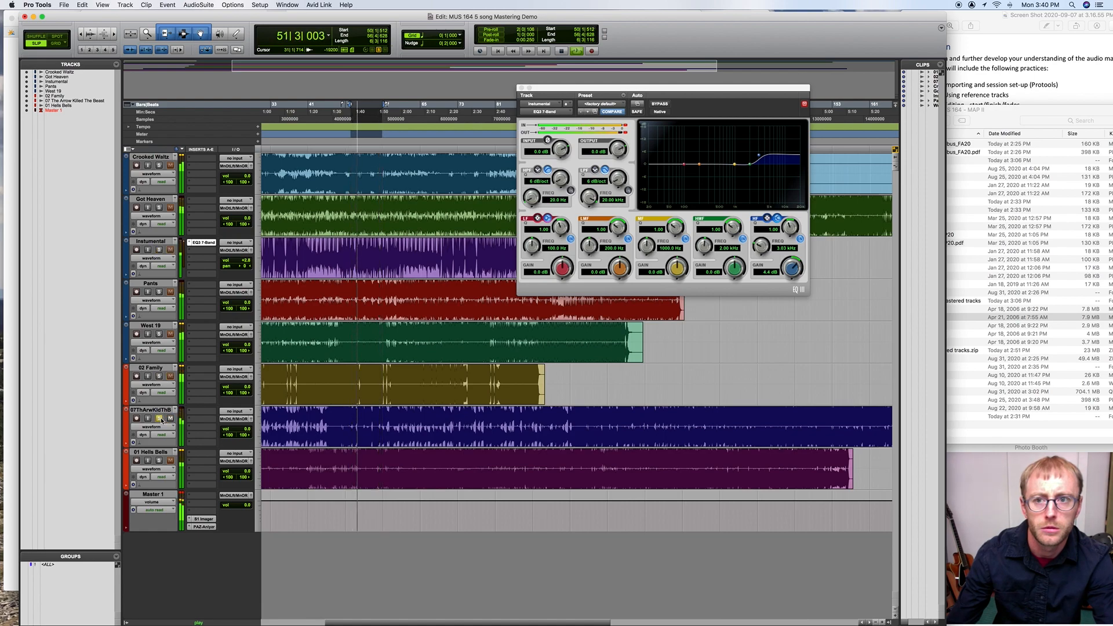
pyautogui.click(160, 462)
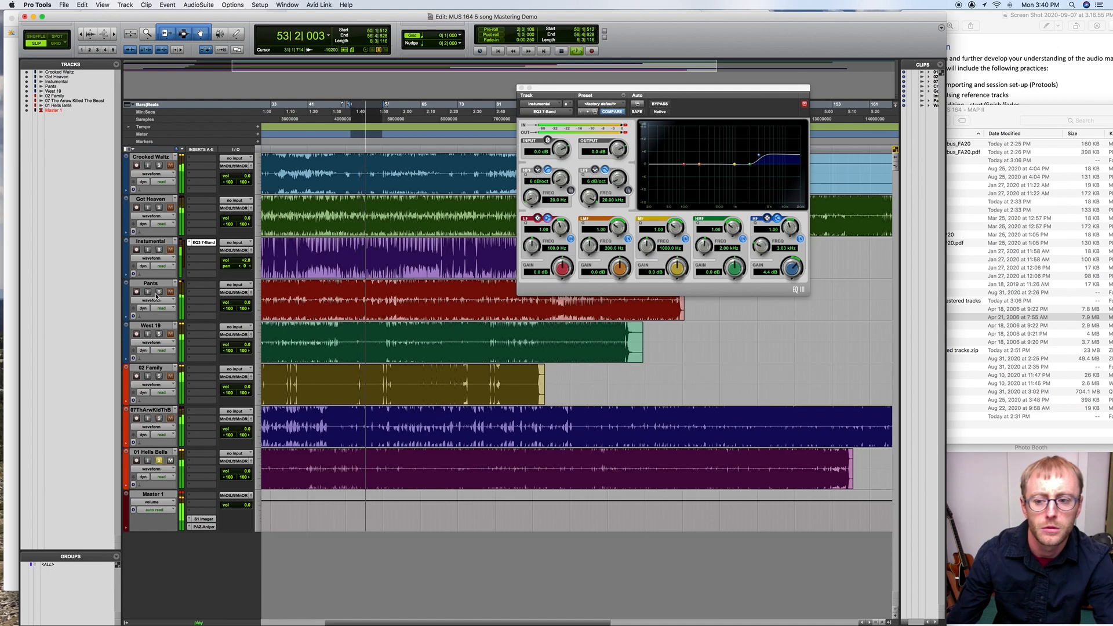
pyautogui.click(159, 250)
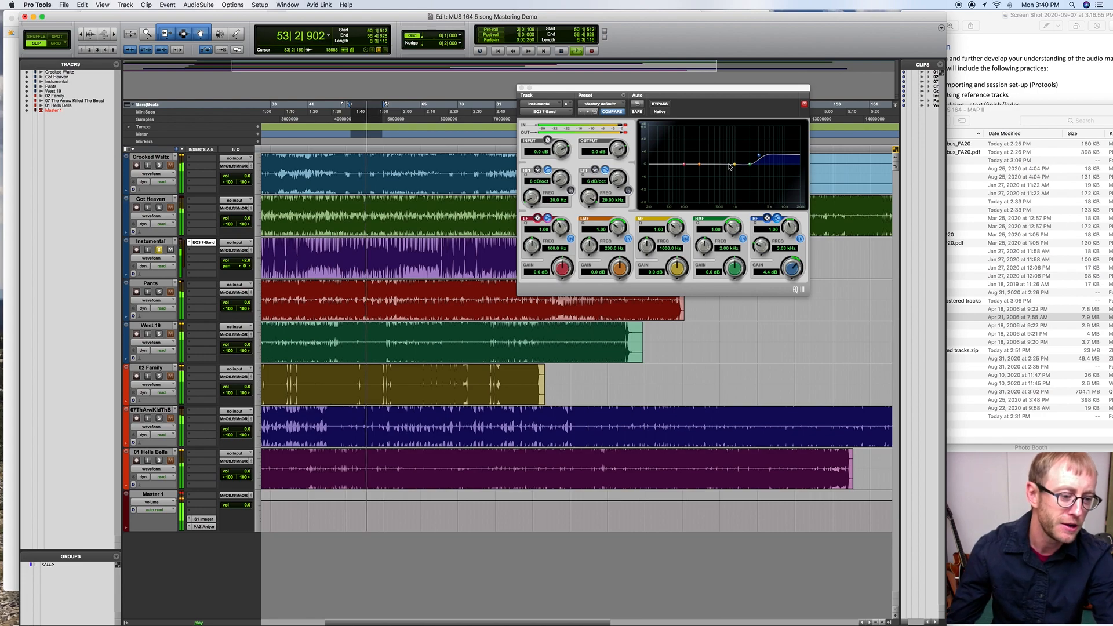
# - Try a mid-band cut near 561 Hz, set its Q to about 2.45, and sweep a boost of about 10 dB down through the low mids
pyautogui.moveTo(736, 164)
pyautogui.mouseDown()
pyautogui.moveTo(719, 167)
pyautogui.moveTo(723, 179)
pyautogui.mouseUp()
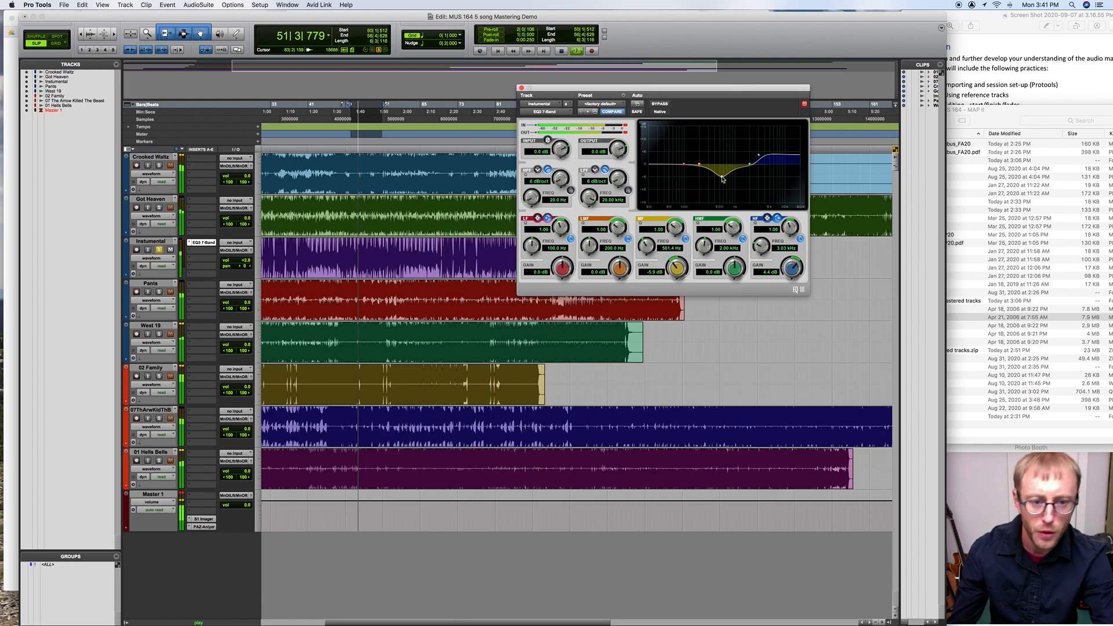
pyautogui.moveTo(723, 179); pyautogui.dragTo(724, 167)
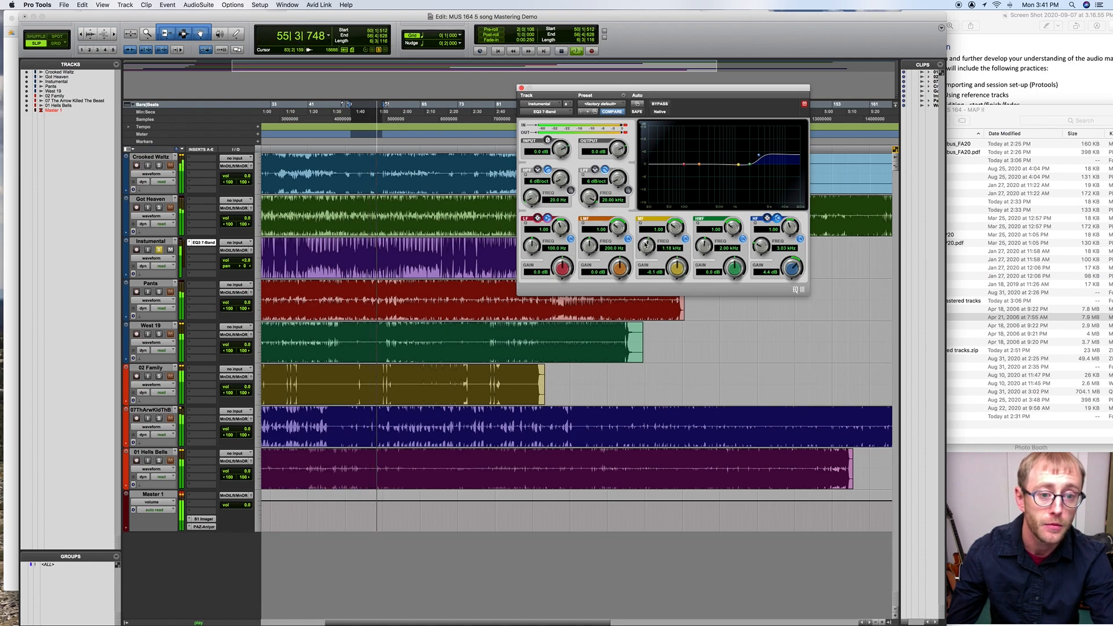
pyautogui.moveTo(674, 229); pyautogui.dragTo(673, 222)
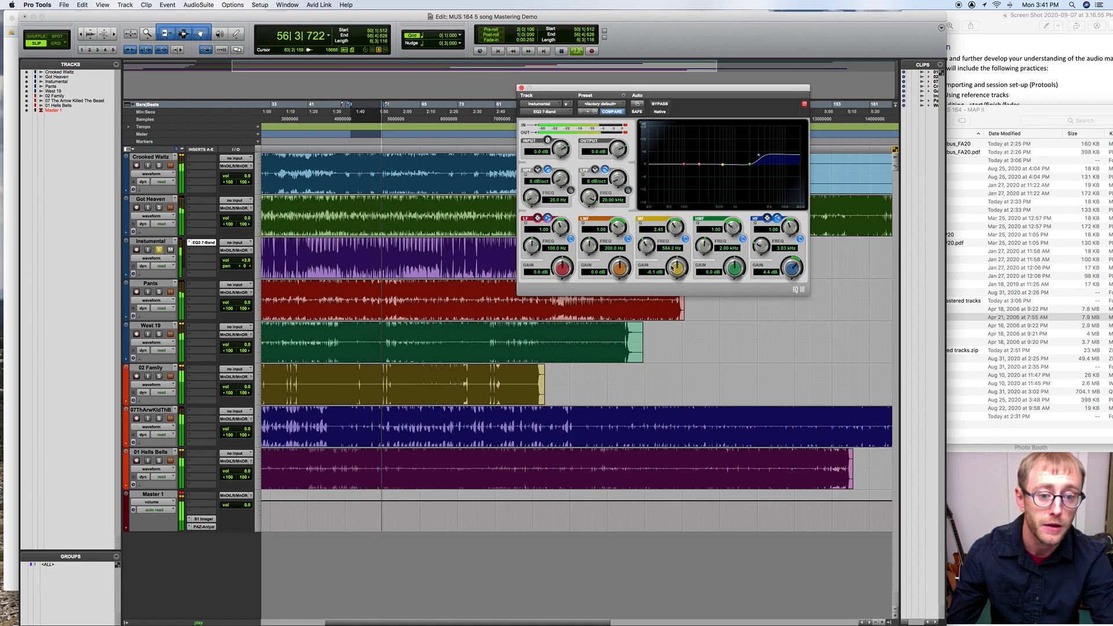
pyautogui.moveTo(673, 267); pyautogui.dragTo(674, 250)
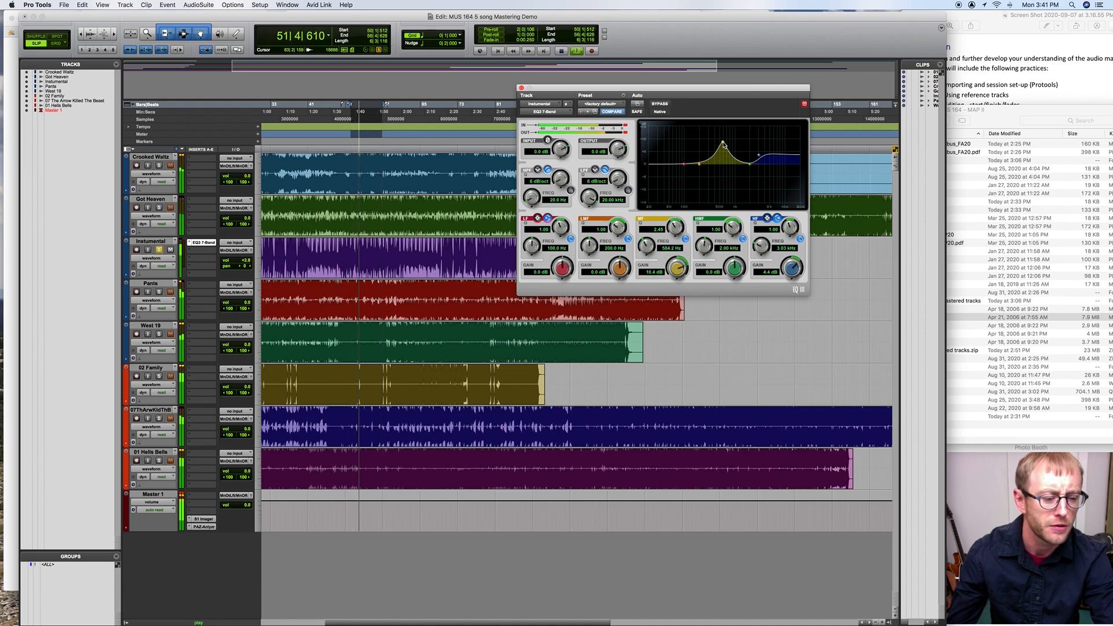
pyautogui.moveTo(723, 144); pyautogui.dragTo(687, 144)
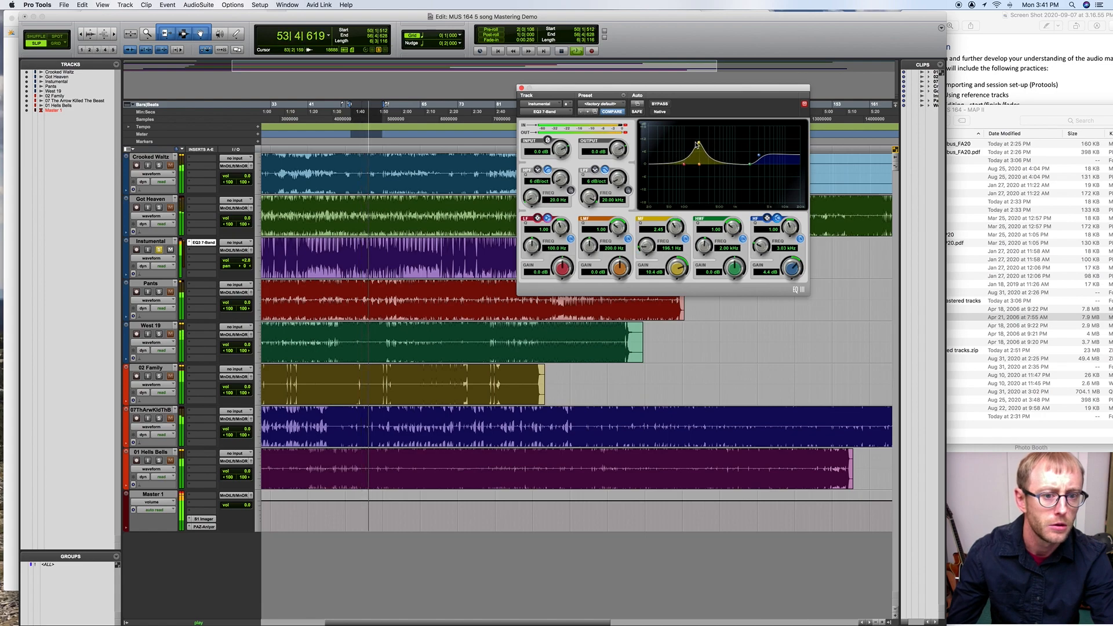
# - Narrow the EQ's mid band further, try cuts around 469 Hz, settle on a cut of about 6.9 dB near 303 Hz, and stop playback
pyautogui.moveTo(681, 145); pyautogui.dragTo(719, 190)
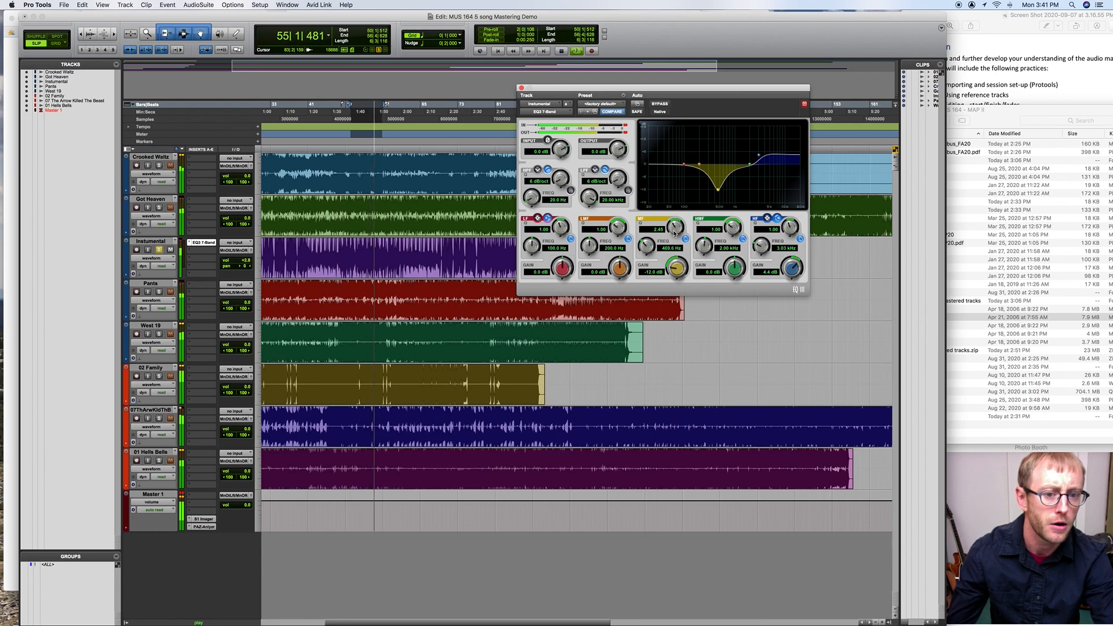
pyautogui.moveTo(677, 230)
pyautogui.mouseDown()
pyautogui.moveTo(678, 204)
pyautogui.moveTo(678, 220)
pyautogui.mouseUp()
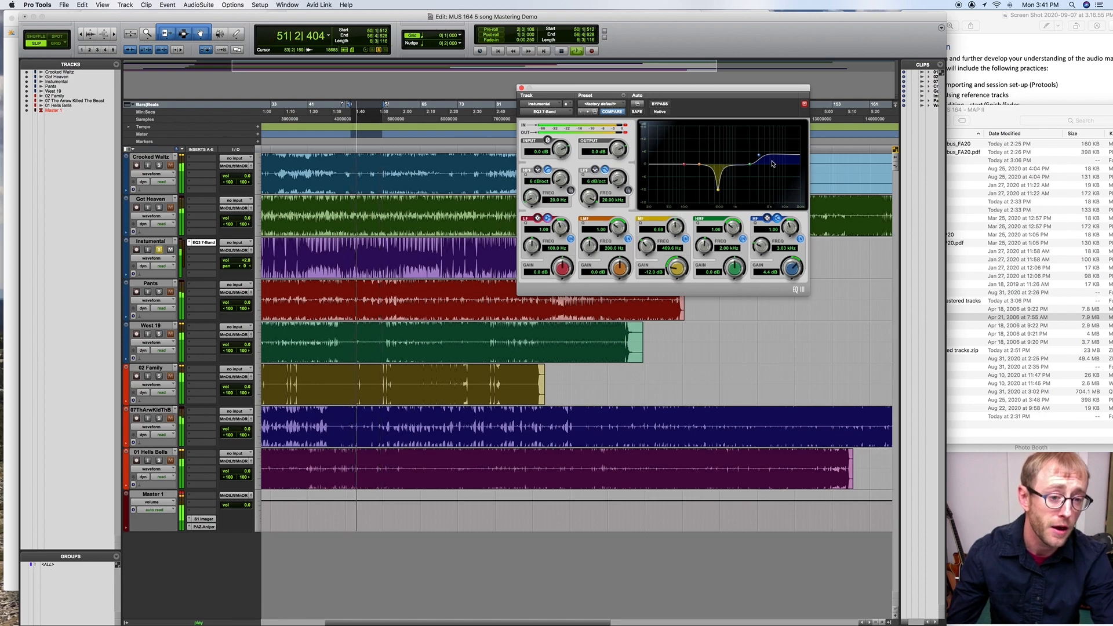
pyautogui.moveTo(720, 192); pyautogui.dragTo(719, 185)
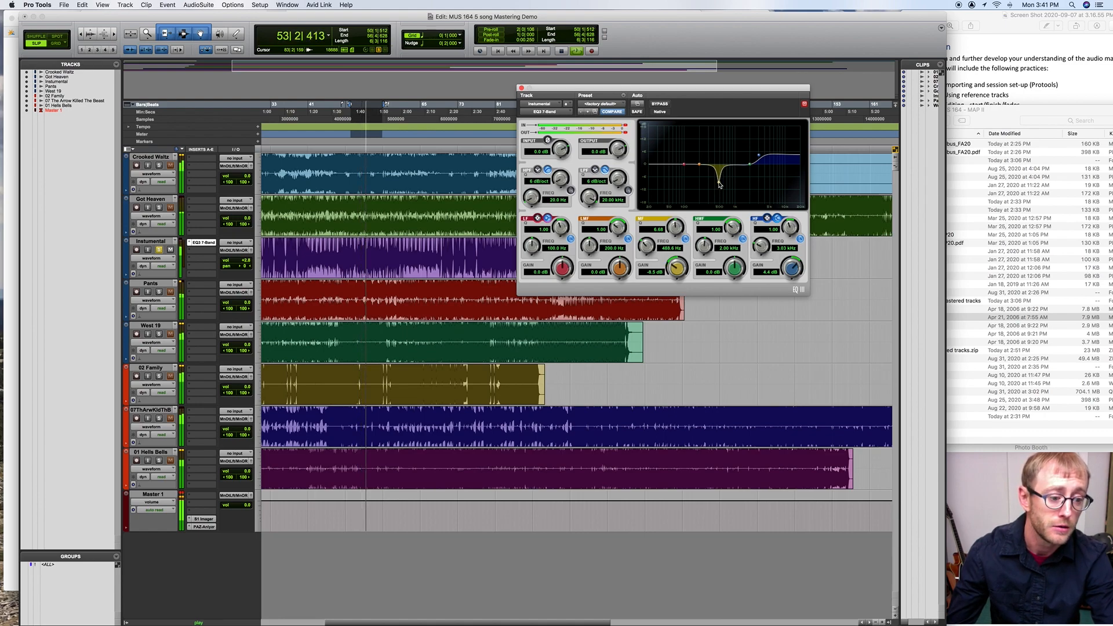
pyautogui.moveTo(719, 185); pyautogui.dragTo(712, 148)
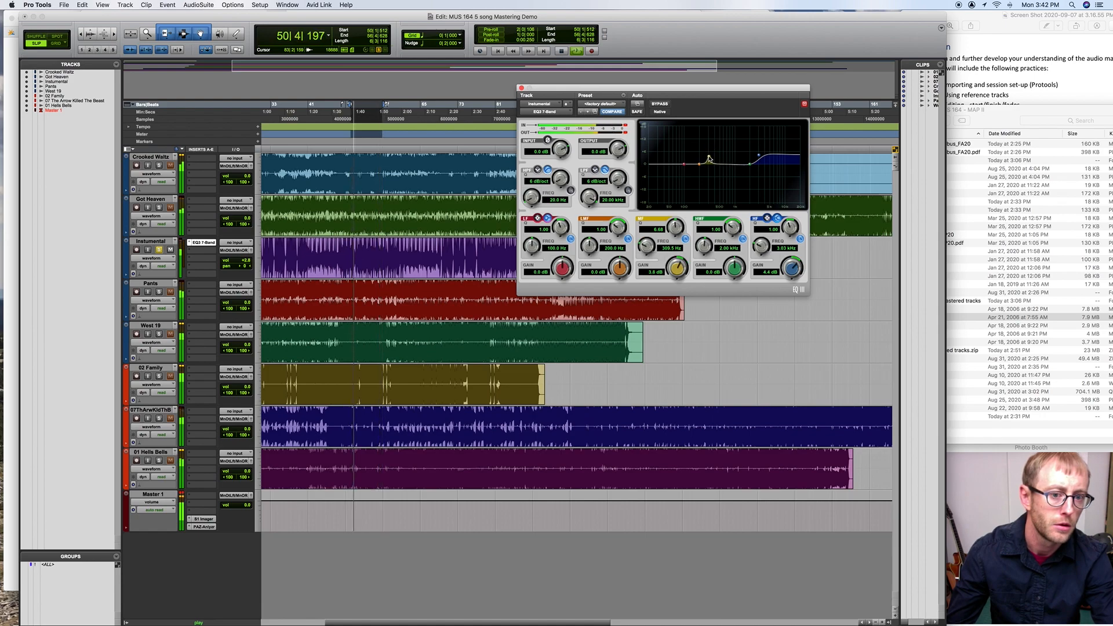
pyautogui.moveTo(714, 155); pyautogui.dragTo(711, 193)
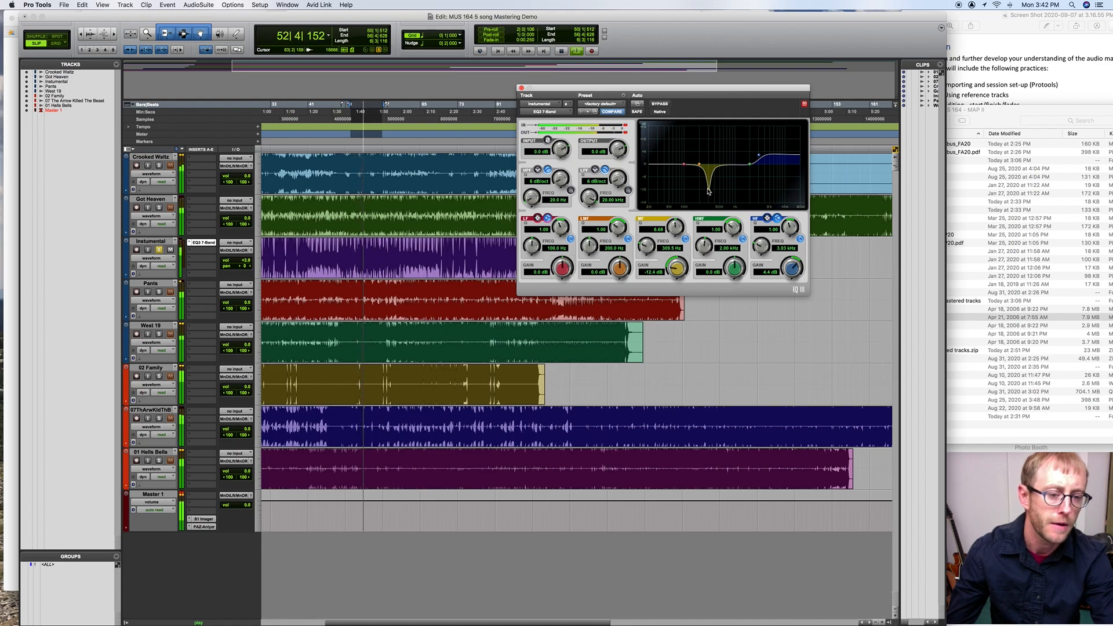
pyautogui.moveTo(708, 190); pyautogui.dragTo(709, 182)
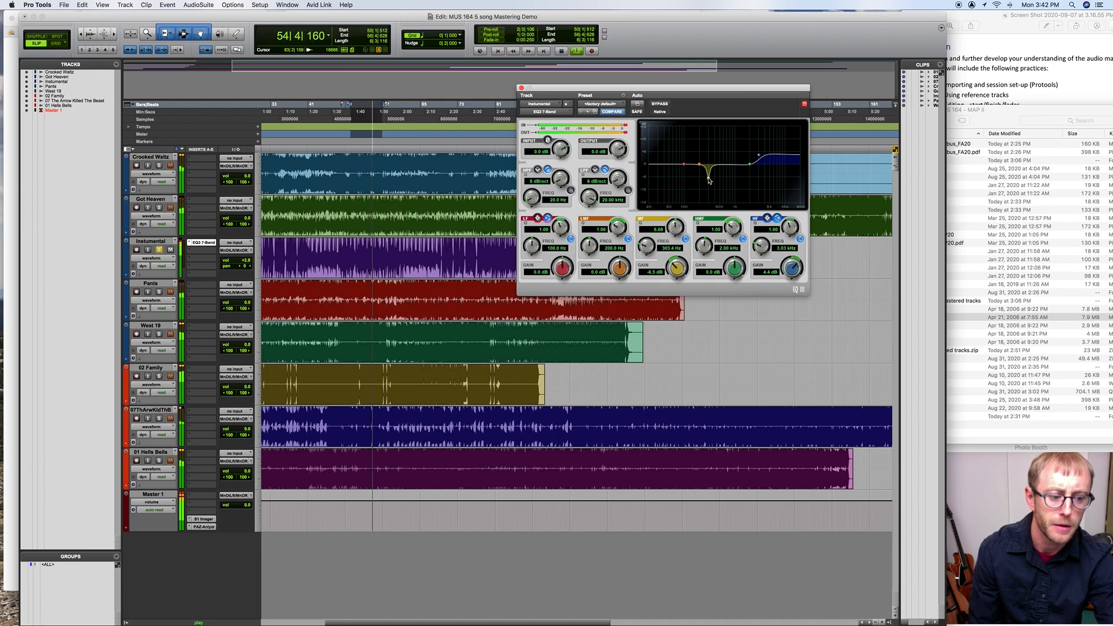
pyautogui.press('space')
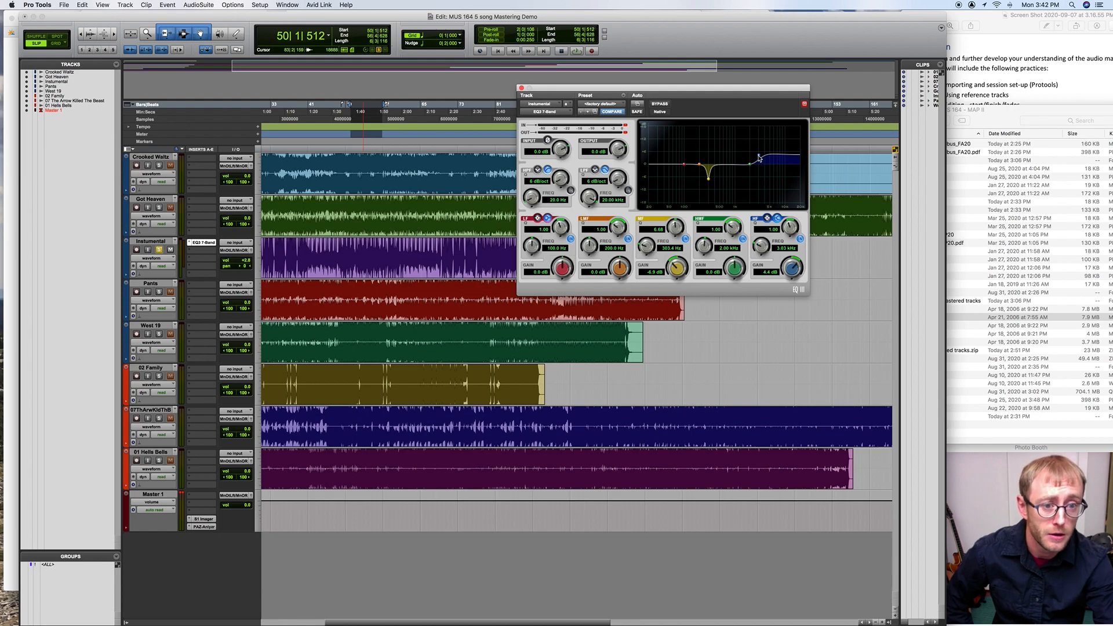
# - Play Instrumental while switching the EQ's bypass on and off to compare both sounds, and stop with the EQ bypassed
pyautogui.click(661, 104)
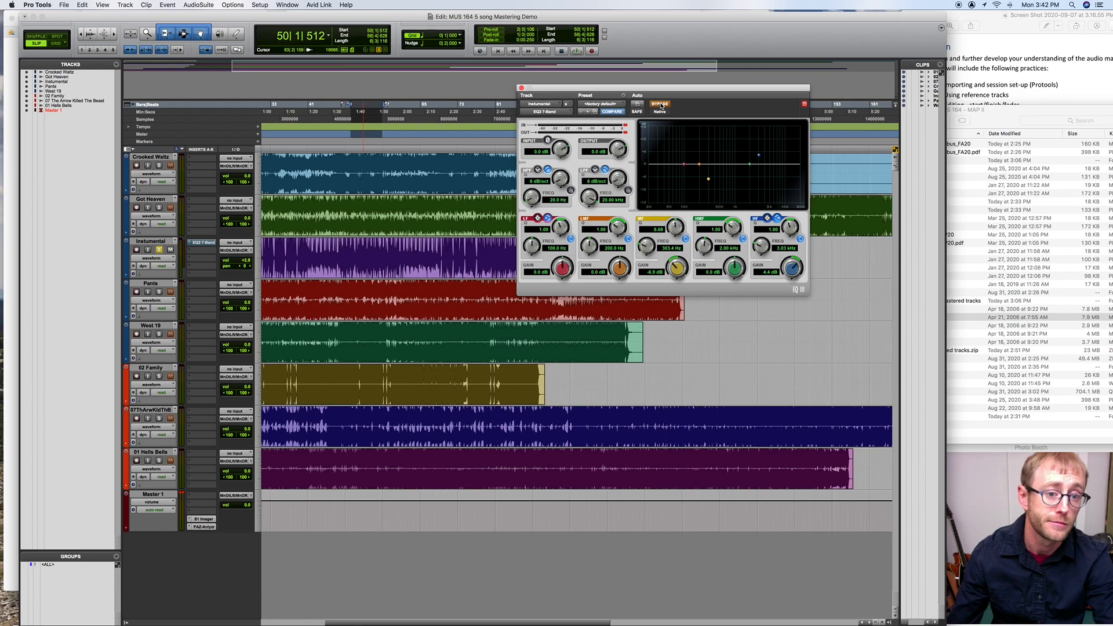
pyautogui.press('space')
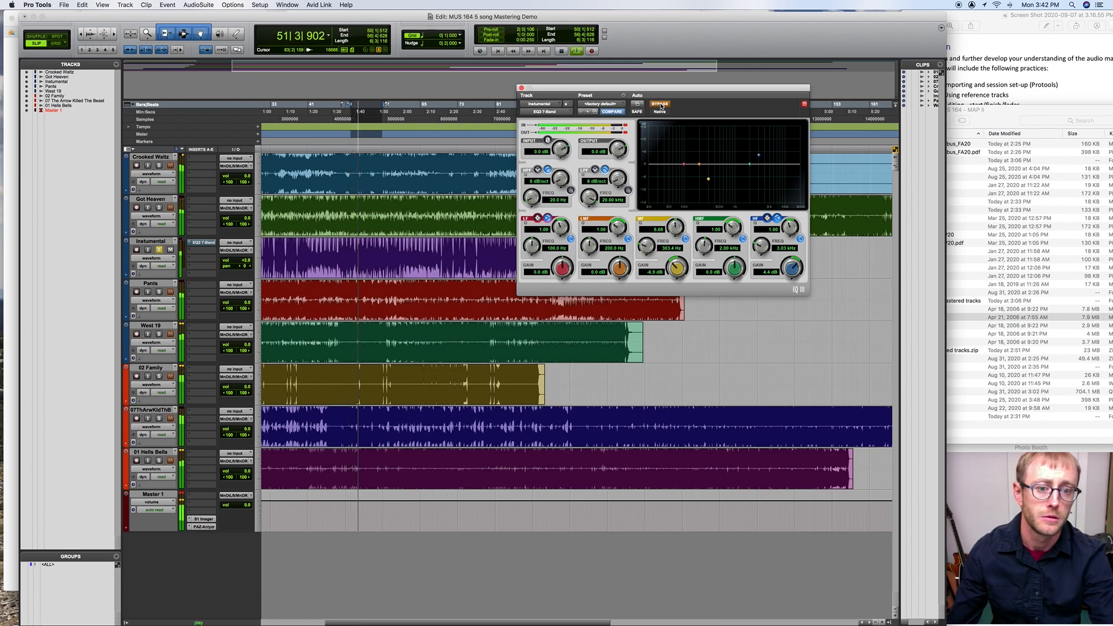
pyautogui.click(661, 105)
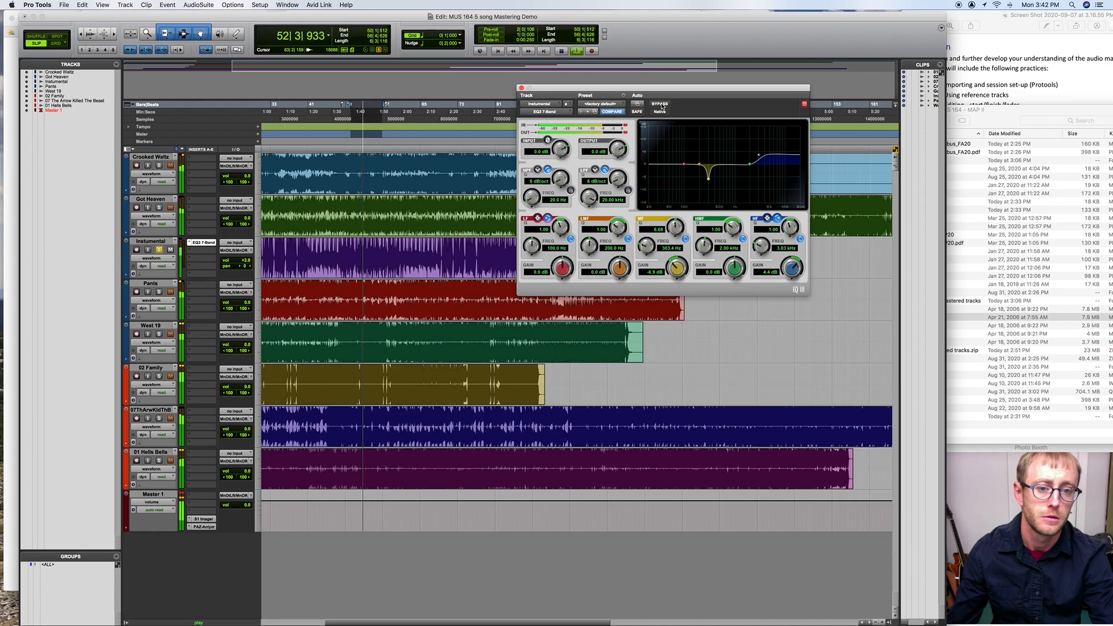
pyautogui.click(660, 104)
pyautogui.click(660, 104)
pyautogui.click(660, 104)
pyautogui.press('space')
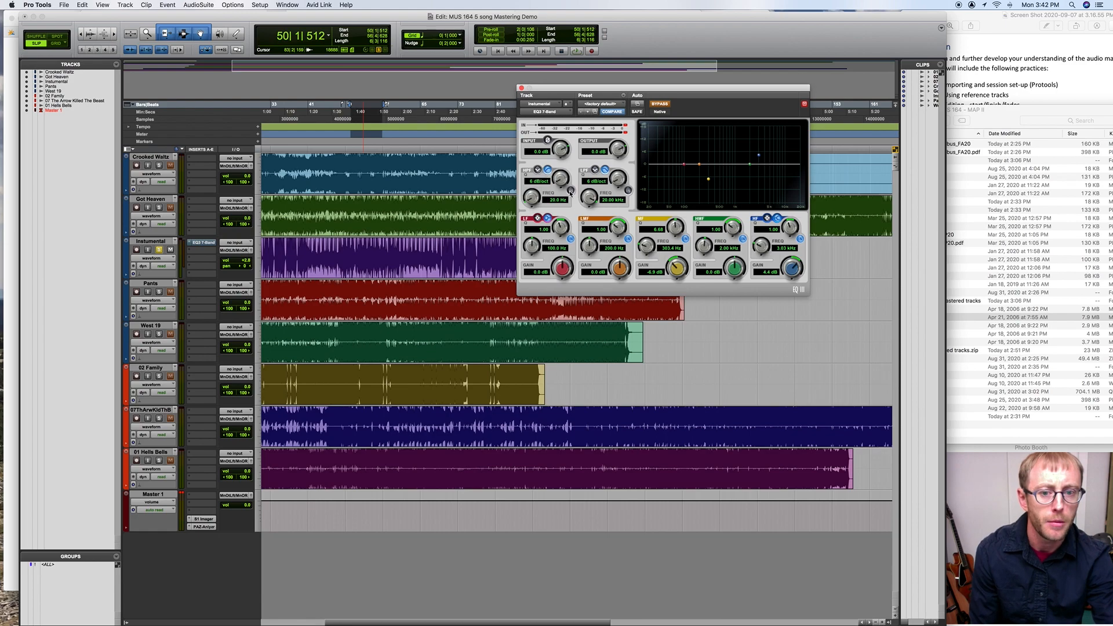
# - Set the EQ's high-pass filter to a 24 dB/oct slope at about 49 Hz
pyautogui.moveTo(559, 181); pyautogui.dragTo(549, 83)
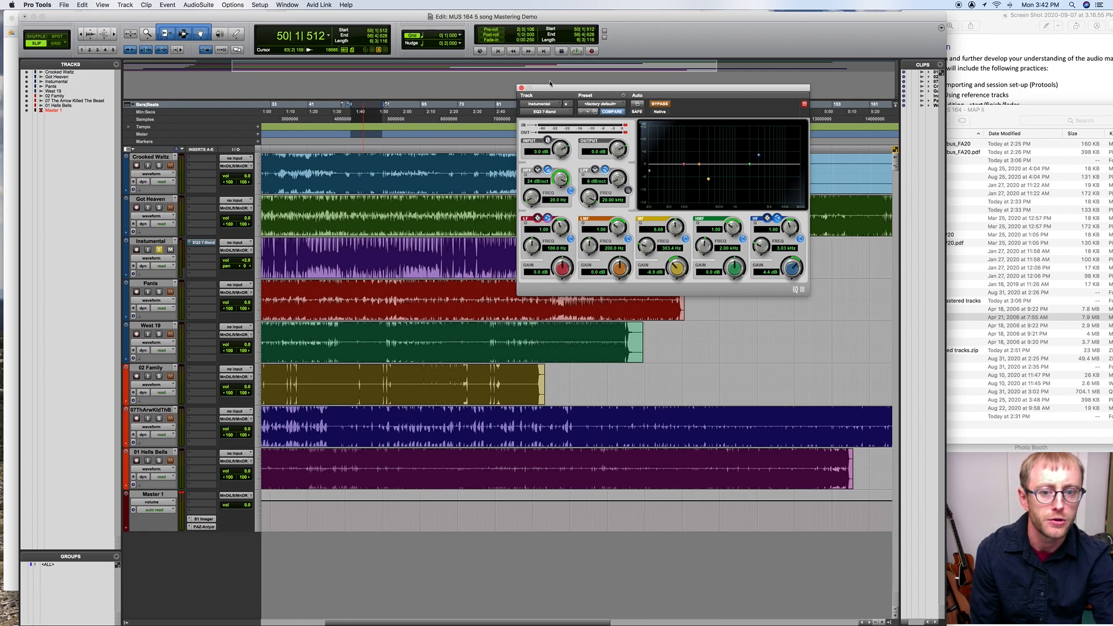
pyautogui.moveTo(532, 196); pyautogui.dragTo(531, 184)
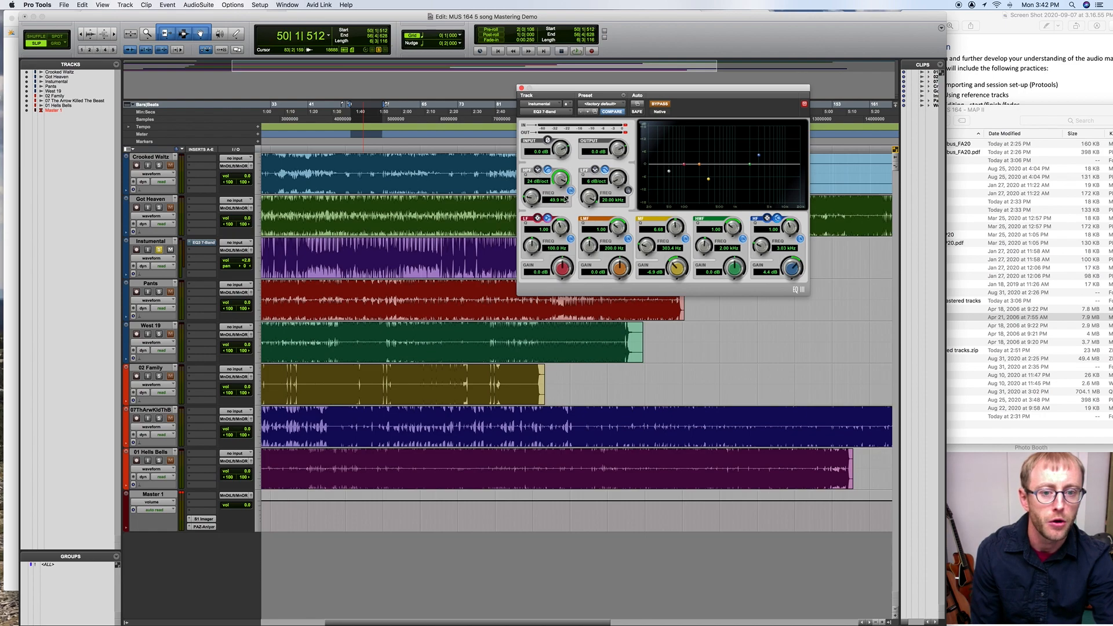
# - Re-enable the EQ, sweep its high-pass filter up to about 220 Hz, reset it during playback, settle on about 54.6 Hz, and stop playback
pyautogui.moveTo(532, 197)
pyautogui.mouseDown()
pyautogui.moveTo(535, 170)
pyautogui.moveTo(528, 195)
pyautogui.mouseUp()
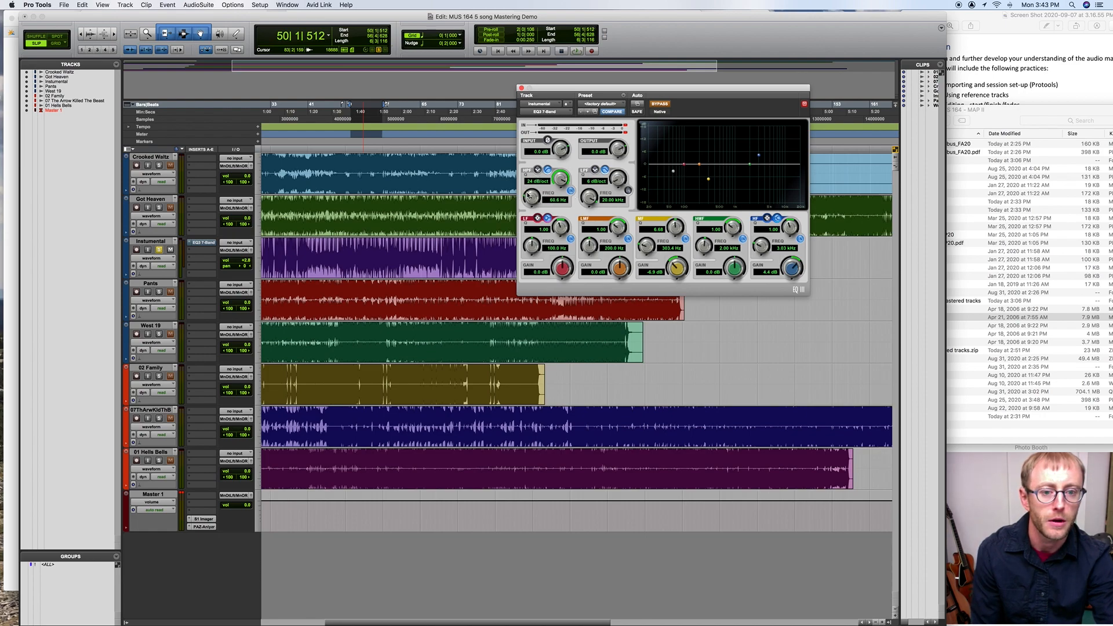
pyautogui.click(651, 104)
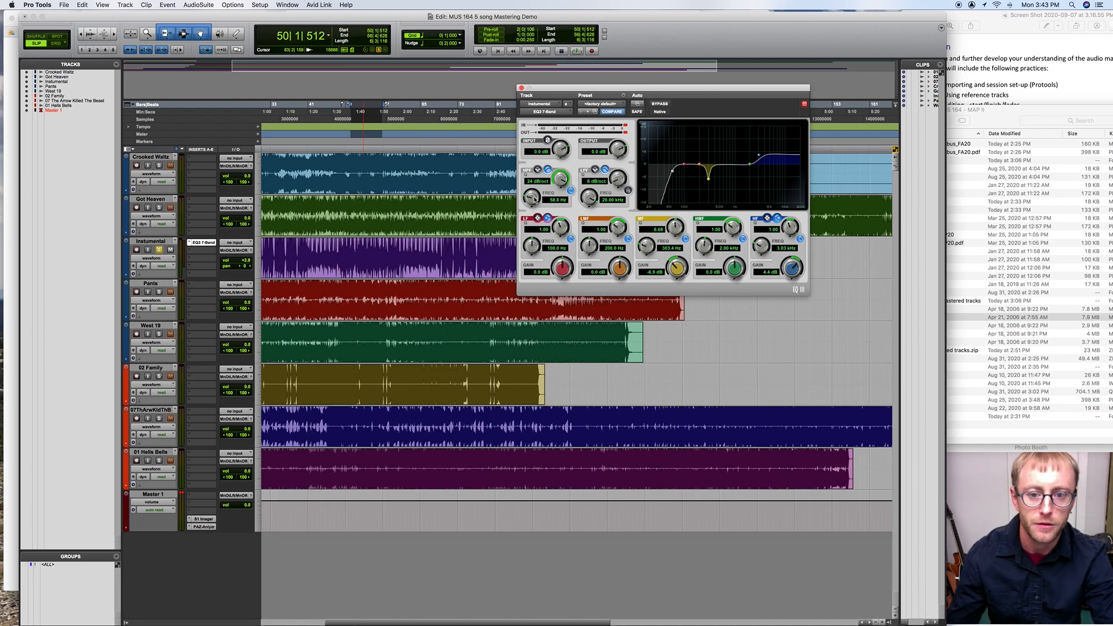
pyautogui.moveTo(532, 199); pyautogui.dragTo(569, 196)
pyautogui.press('space')
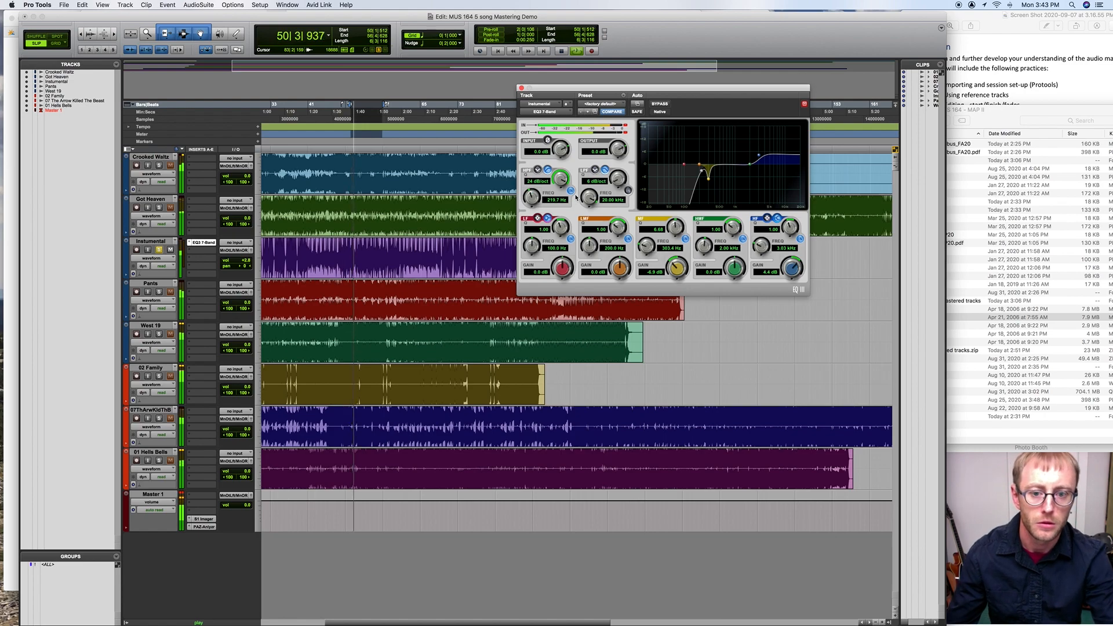
pyautogui.keyDown('alt'); pyautogui.click(530, 200); pyautogui.keyUp('alt')
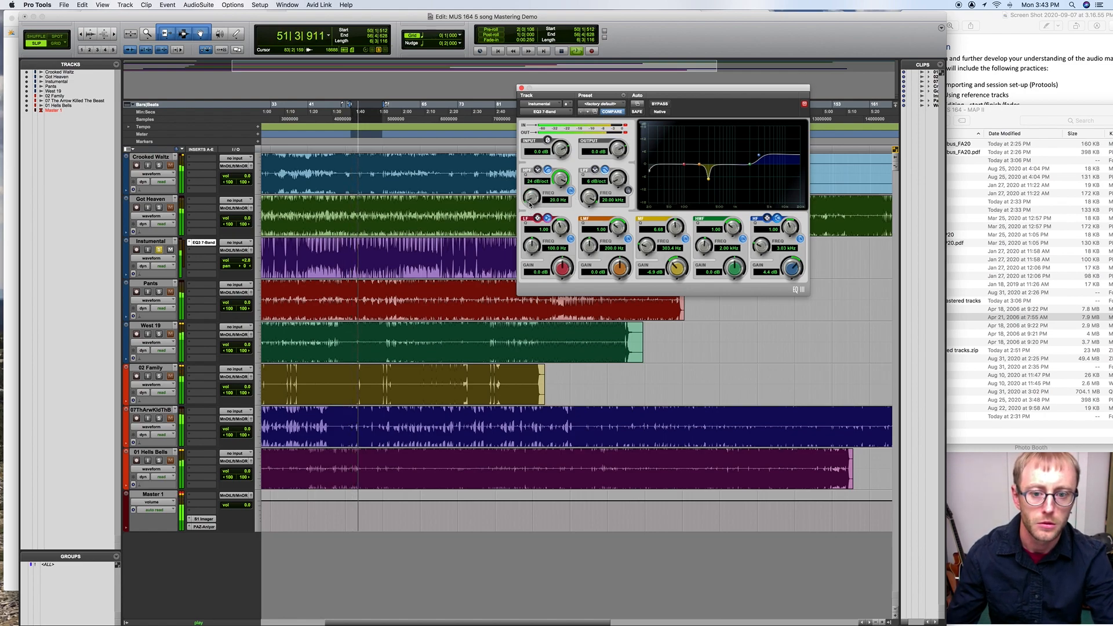
pyautogui.moveTo(530, 204)
pyautogui.mouseDown()
pyautogui.moveTo(525, 163)
pyautogui.moveTo(522, 206)
pyautogui.mouseUp()
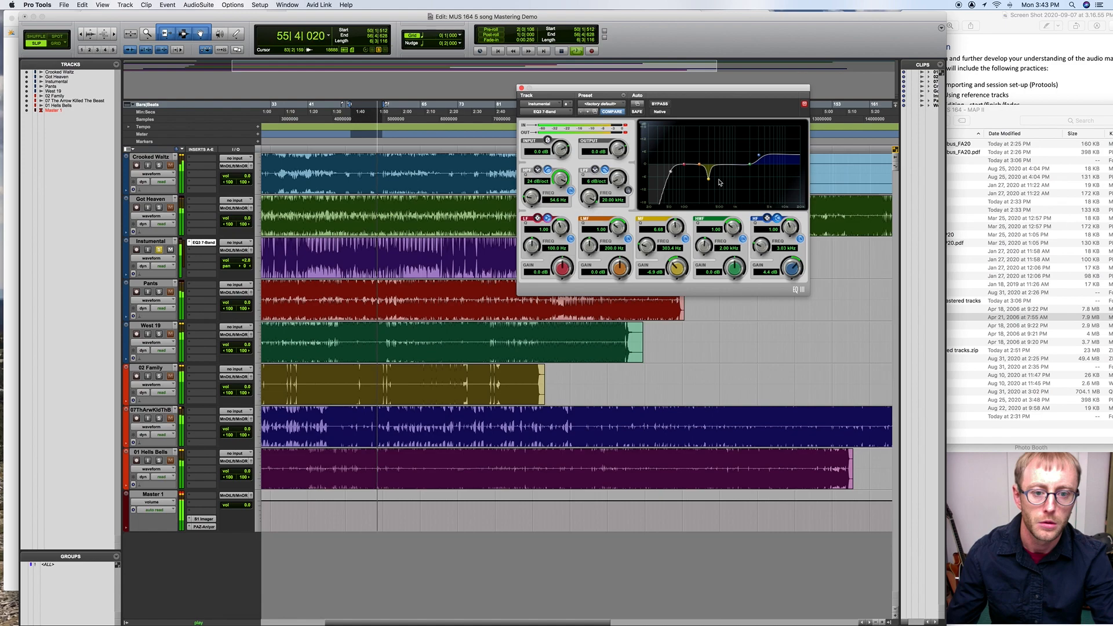
pyautogui.press('space')
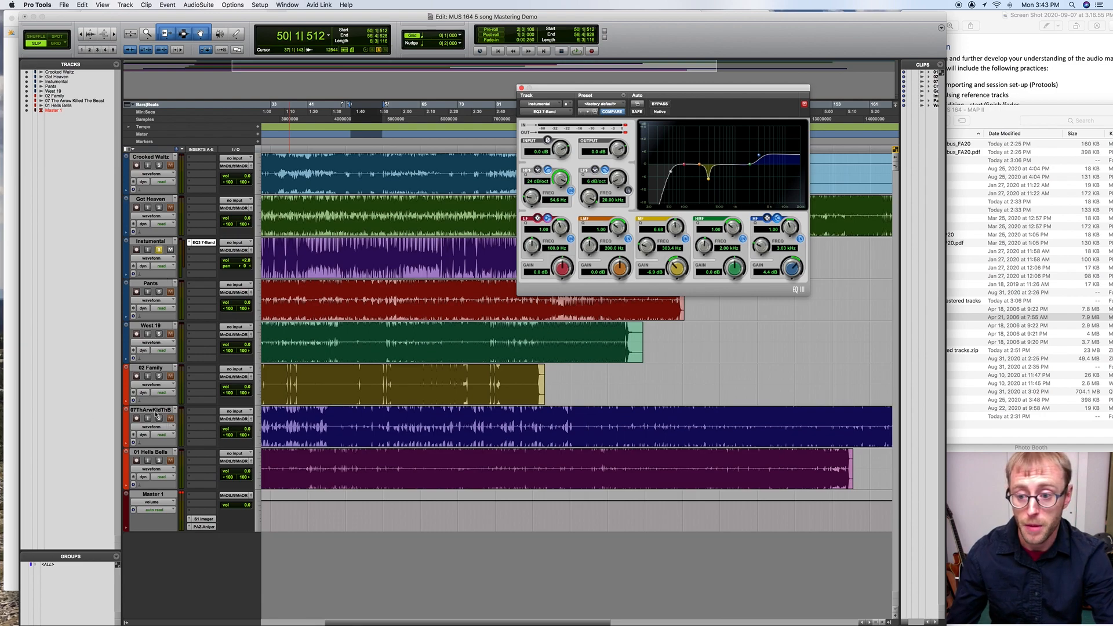
# - Compare the equalized Instrumental with the references 02 Family and 01 Hells Bells by soloing each during playback, ending on Instrumental
pyautogui.click(159, 376)
pyautogui.press('space')
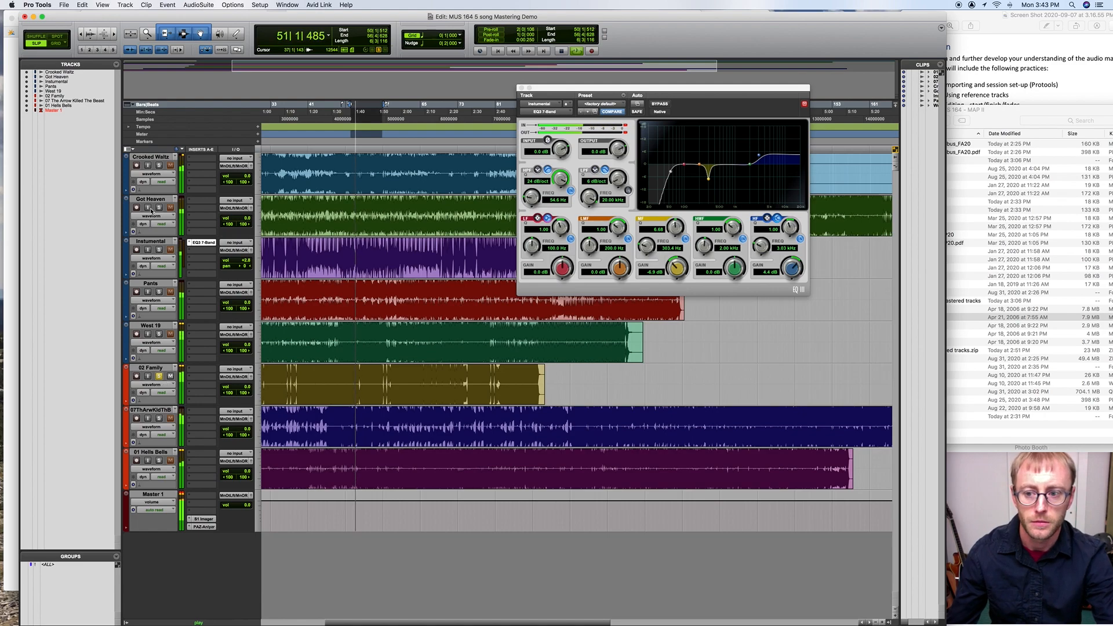
pyautogui.click(159, 250)
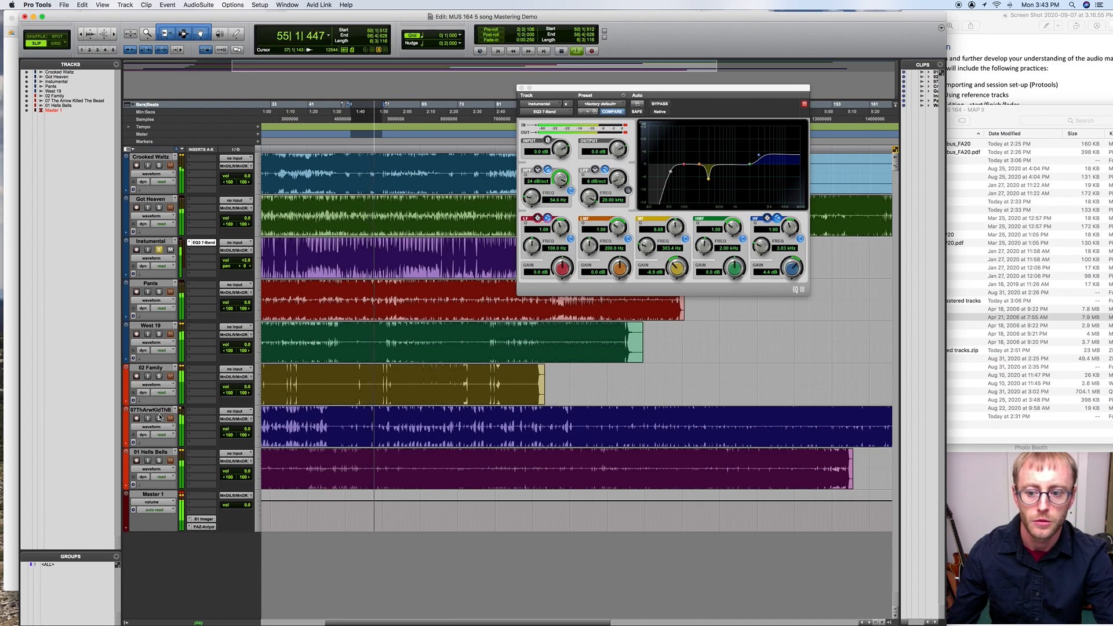
pyautogui.click(160, 461)
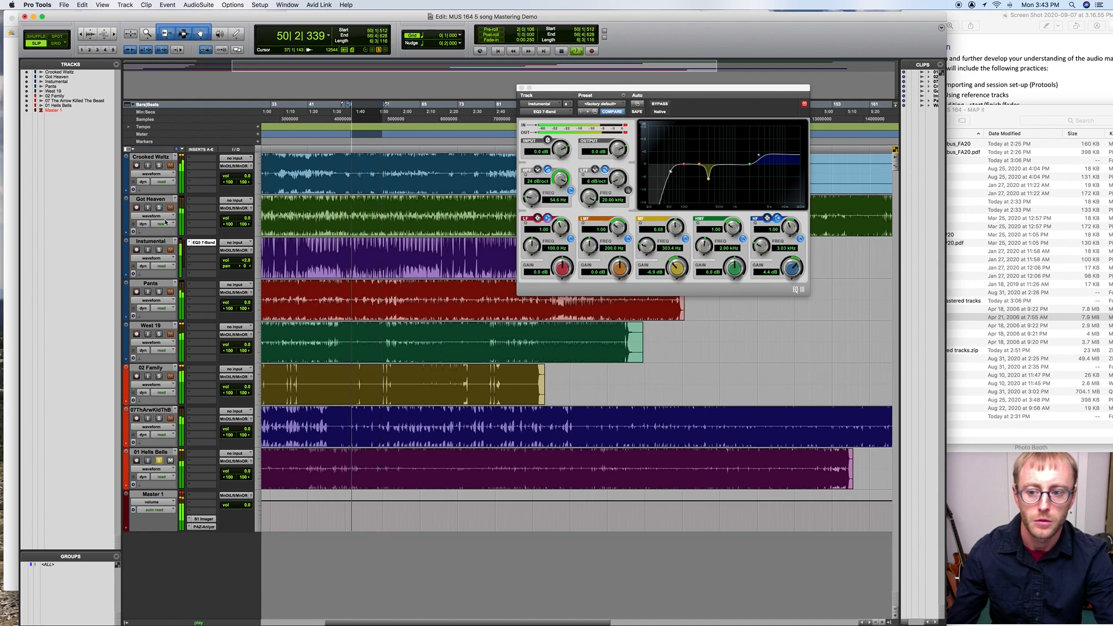
pyautogui.click(159, 250)
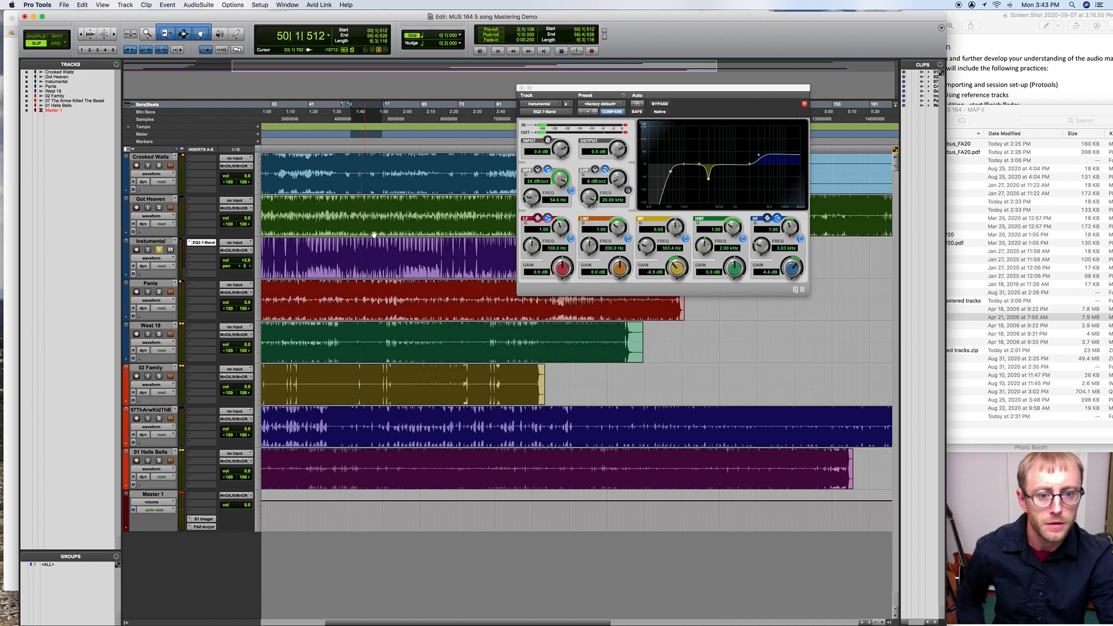
# - Move the Instrumental track's EQ window up clear of the waveforms, and close it
pyautogui.moveTo(588, 86); pyautogui.dragTo(503, 58)
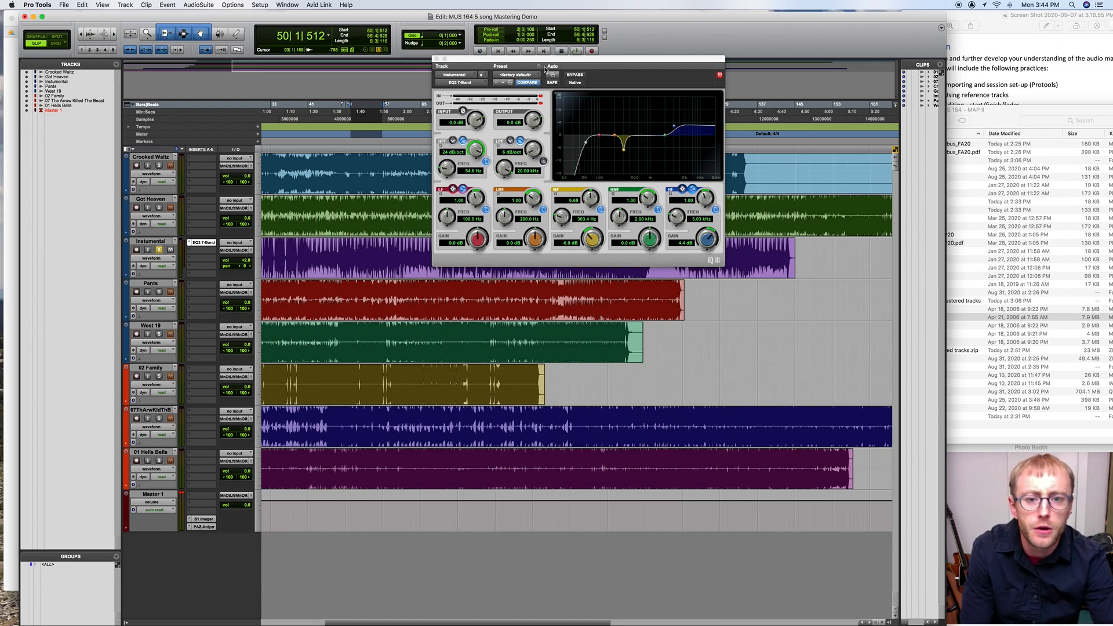
pyautogui.moveTo(544, 69); pyautogui.dragTo(490, 51)
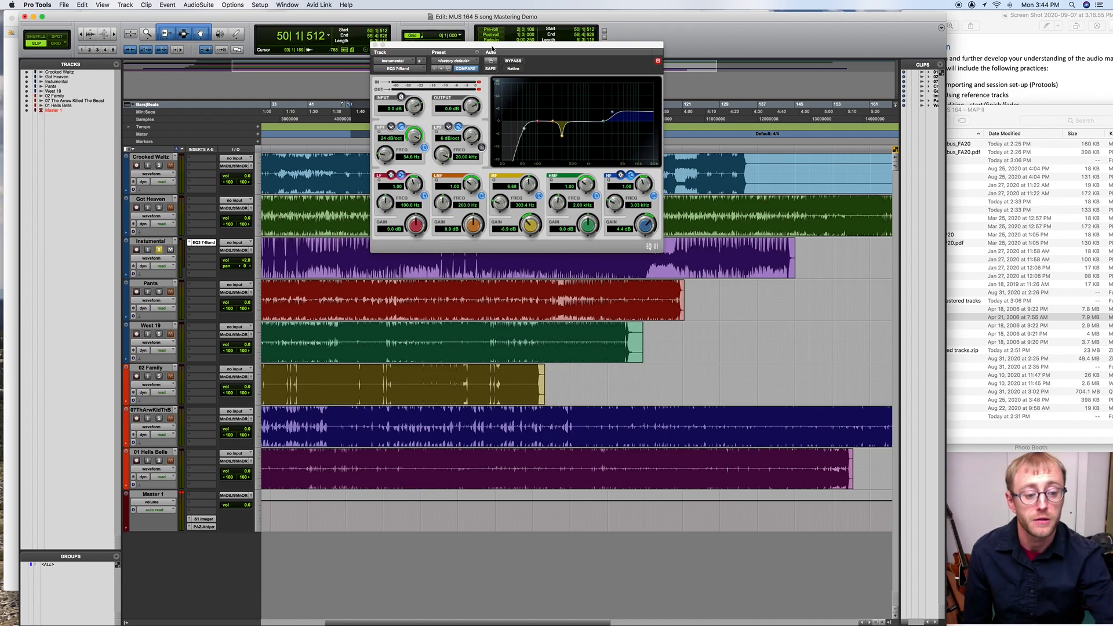
pyautogui.moveTo(508, 56); pyautogui.dragTo(547, 3)
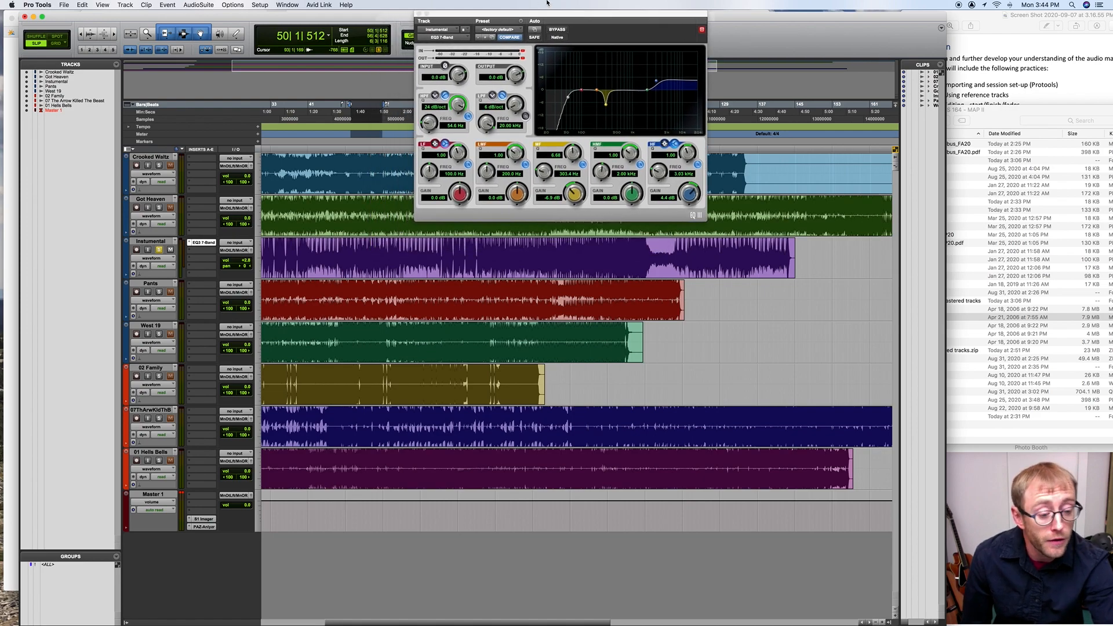
pyautogui.moveTo(549, 12); pyautogui.dragTo(562, 7)
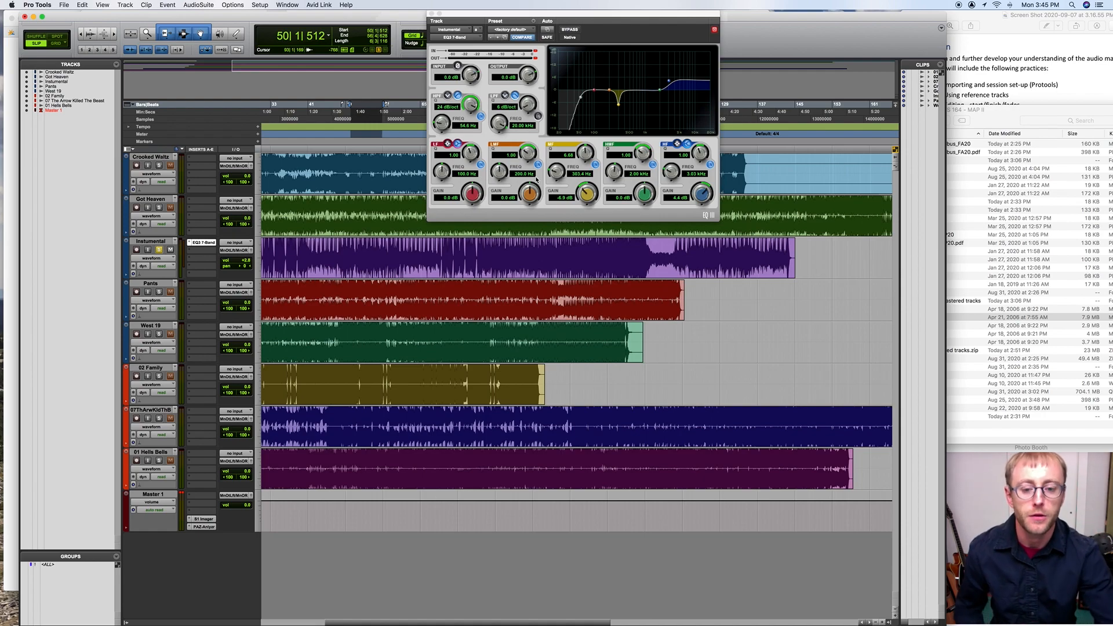
pyautogui.click(431, 14)
# - Trim the empty tail of the Crooked Waltz clip back to just after the music ends
pyautogui.hscroll(-10, 313, 290)
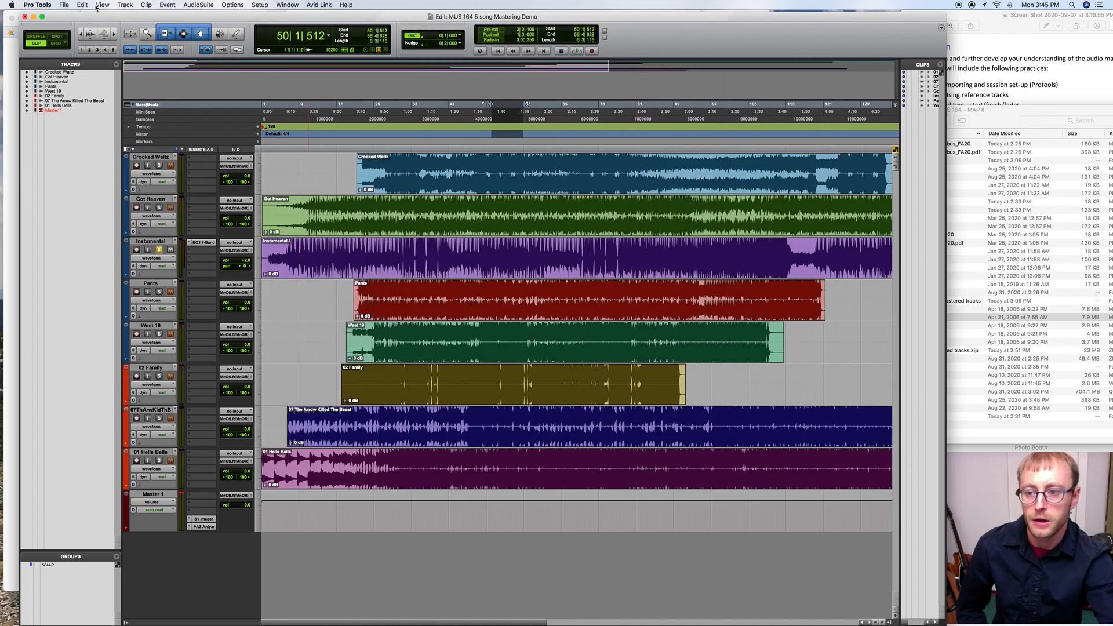
pyautogui.click(81, 34)
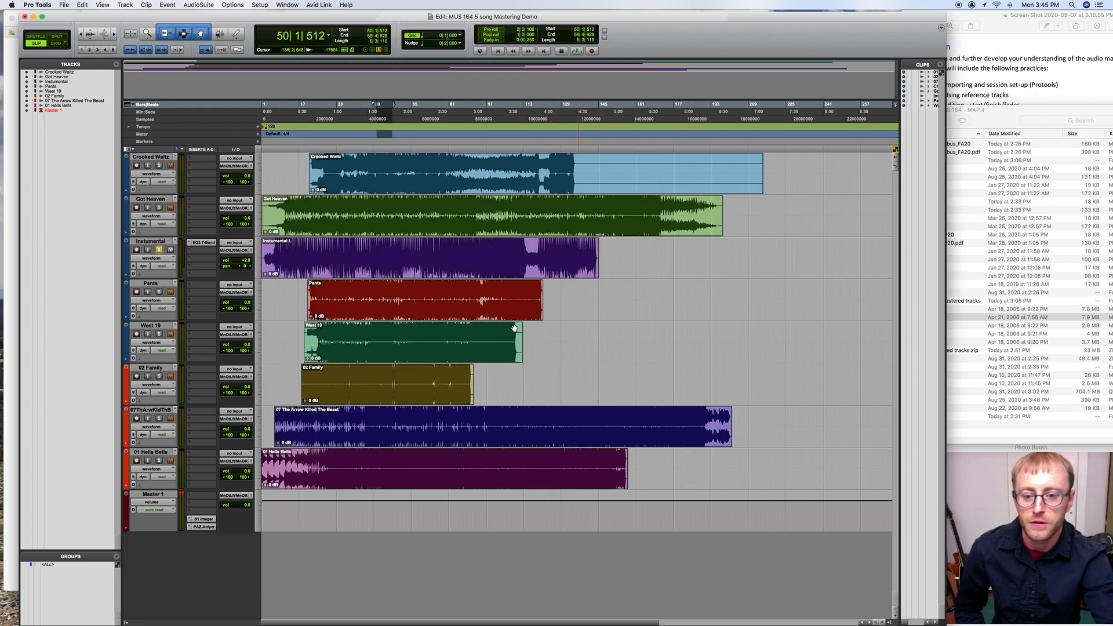
pyautogui.moveTo(757, 172); pyautogui.dragTo(581, 172)
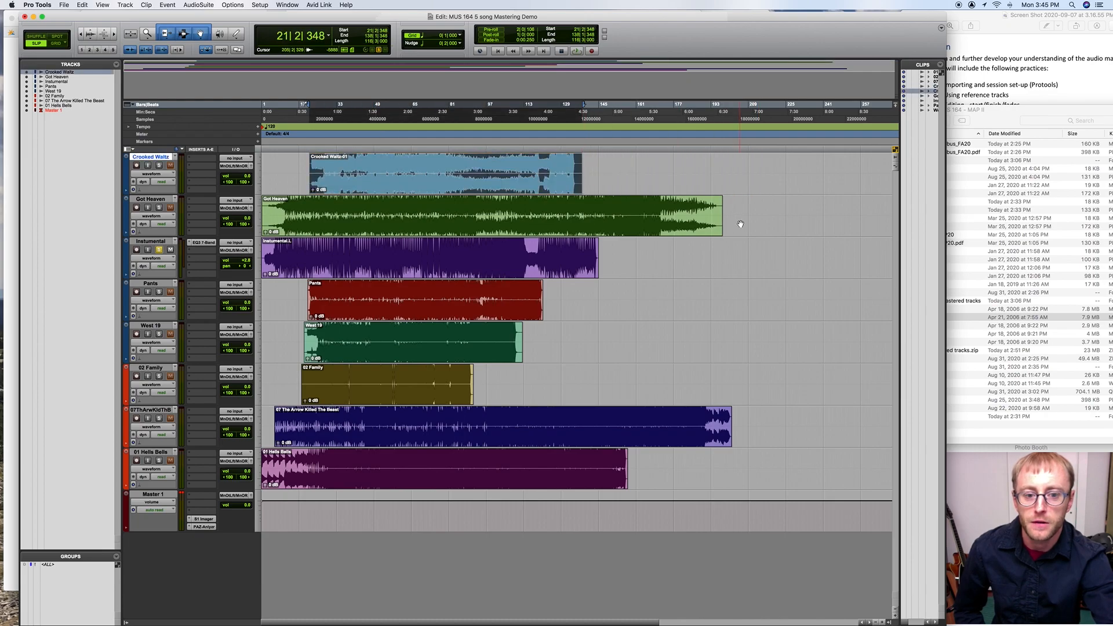
# - Solo Crooked Waltz, audition its opening, and trim the clip's start to about 22|2|667
pyautogui.click(114, 34)
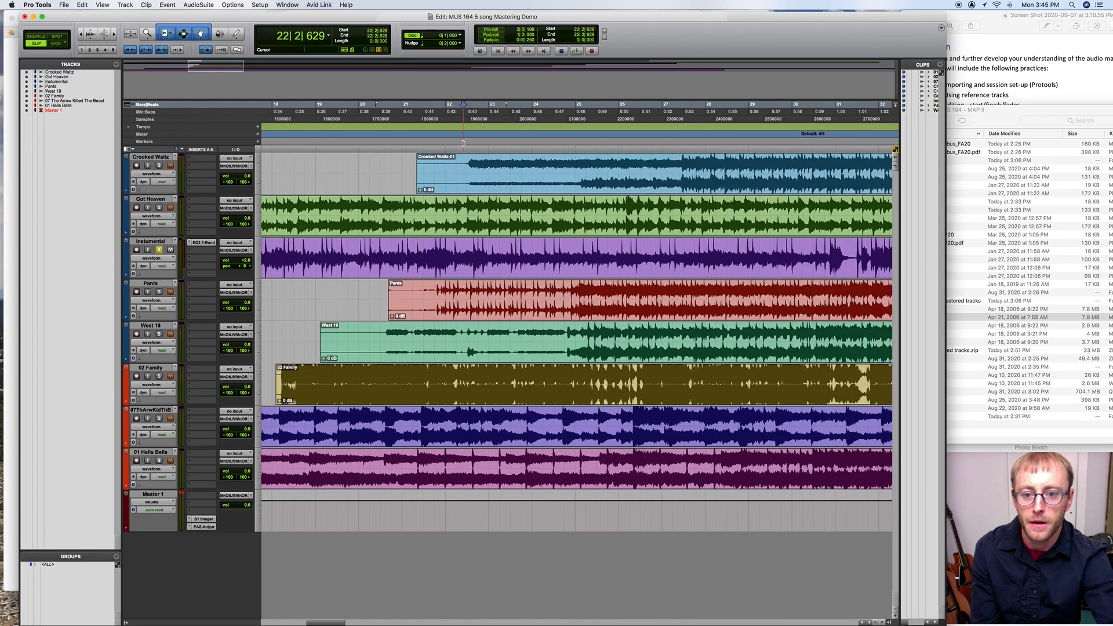
pyautogui.click(159, 166)
pyautogui.click(465, 143)
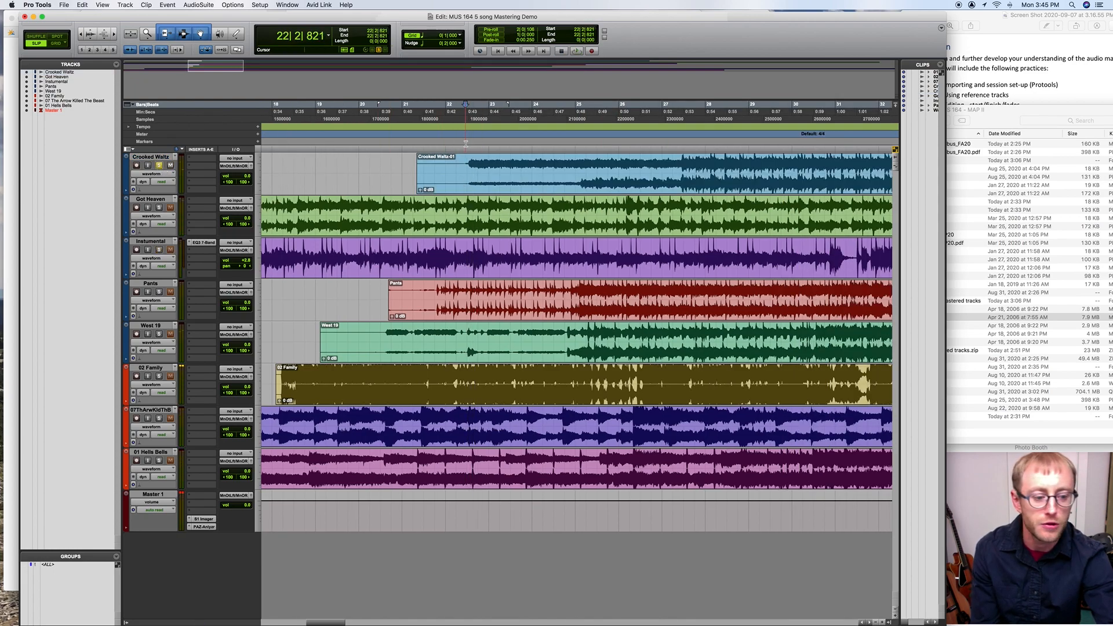
pyautogui.press('space')
pyautogui.press('space')
pyautogui.moveTo(420, 174); pyautogui.dragTo(467, 174)
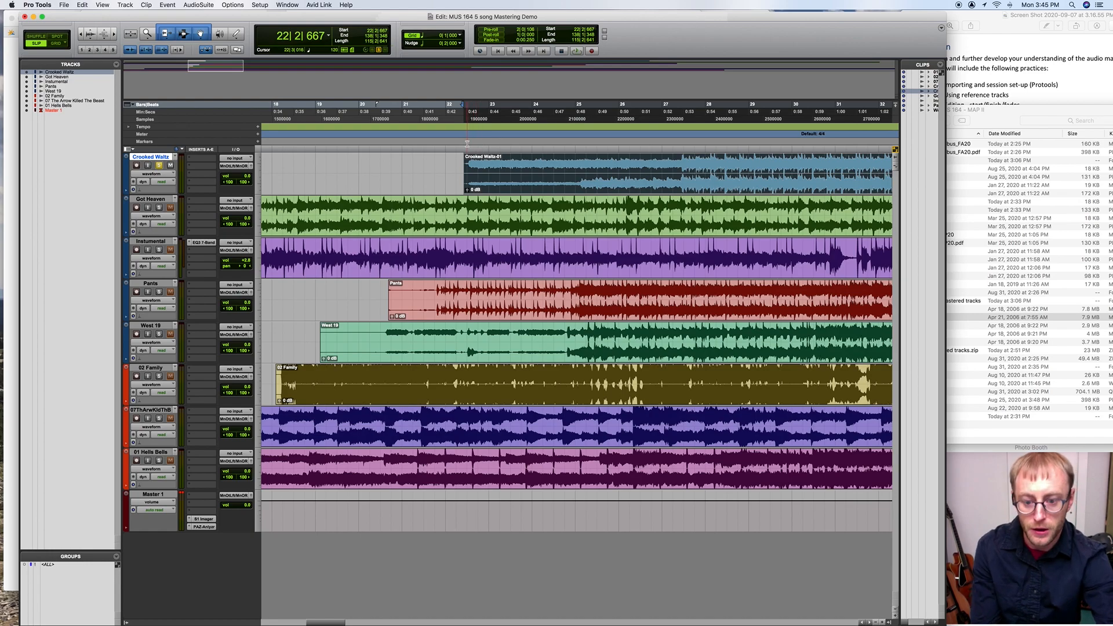
# - Trim the start of Crooked Waltz closer to its first sound, to about 22|3|179
pyautogui.press('t')
pyautogui.press('t')
pyautogui.press('t')
pyautogui.press('t')
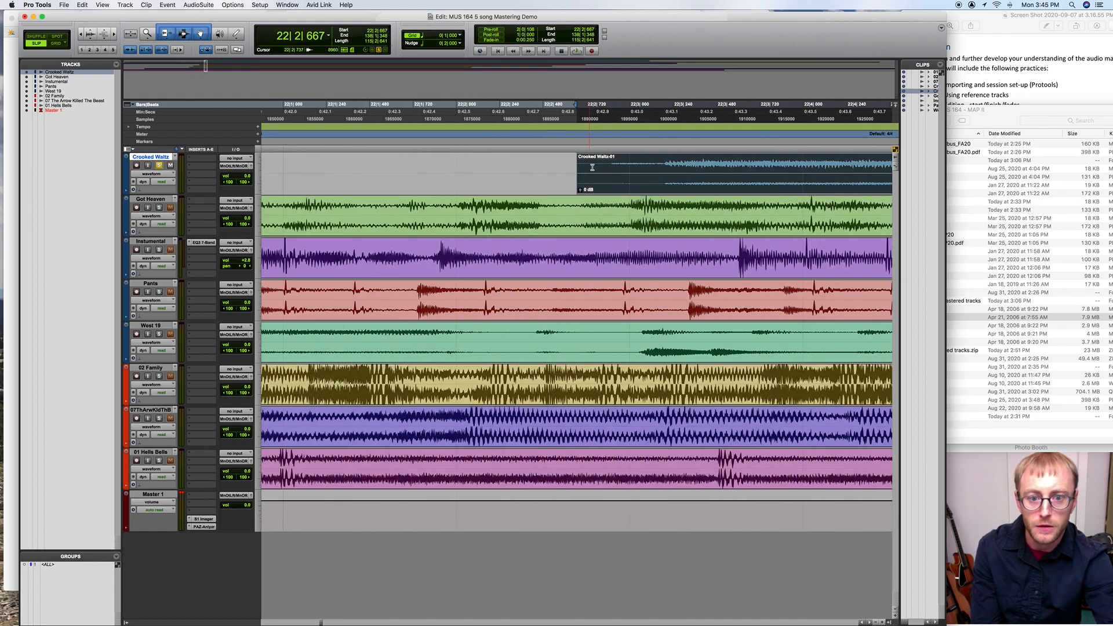
pyautogui.click(654, 171)
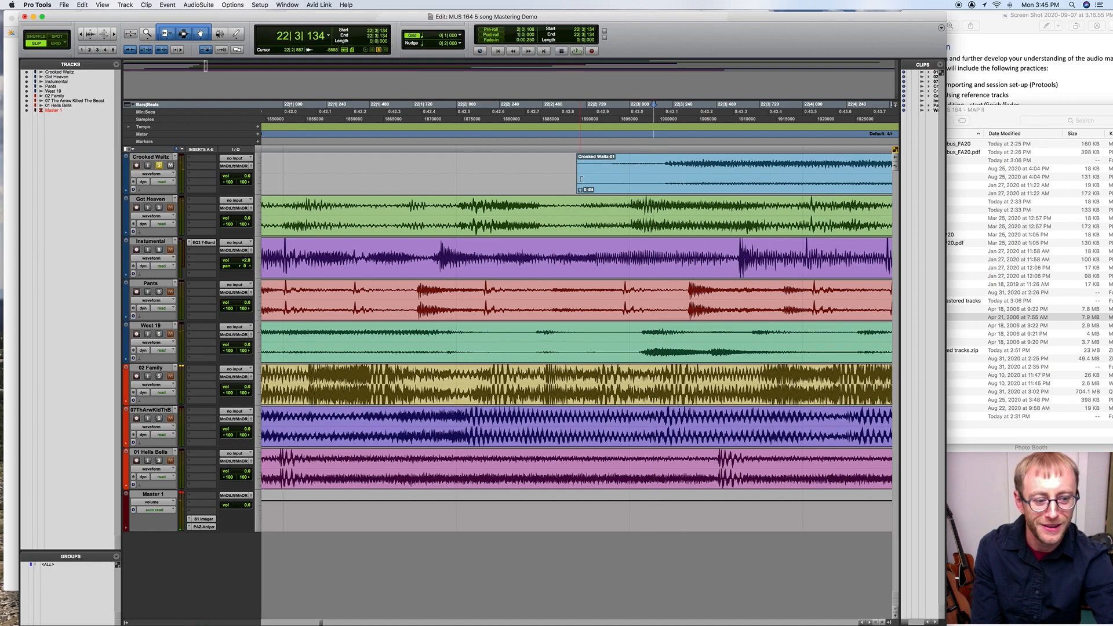
pyautogui.moveTo(580, 175)
pyautogui.mouseDown()
pyautogui.moveTo(666, 180)
pyautogui.moveTo(586, 189)
pyautogui.mouseUp()
pyautogui.click(613, 157)
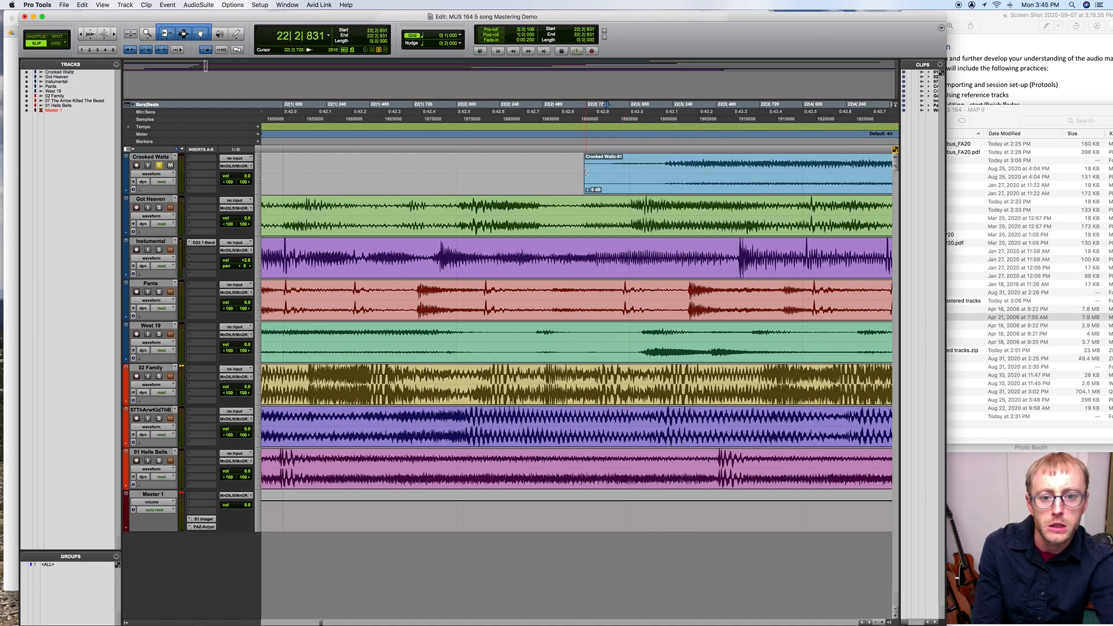
pyautogui.moveTo(587, 172); pyautogui.dragTo(663, 172)
# - Enlarge the Crooked Waltz track, trim its start to about 22|3|183, add a very short fade-in, and audition the opening
pyautogui.press('t')
pyautogui.press('t')
pyautogui.press('t')
pyautogui.press('t')
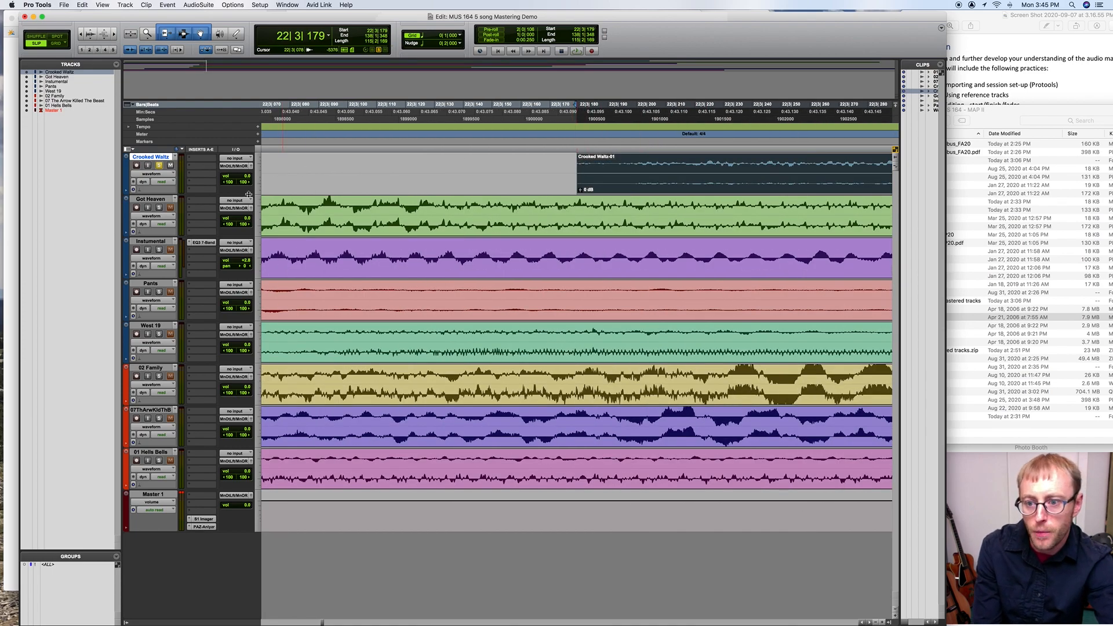
pyautogui.moveTo(253, 193); pyautogui.dragTo(252, 360)
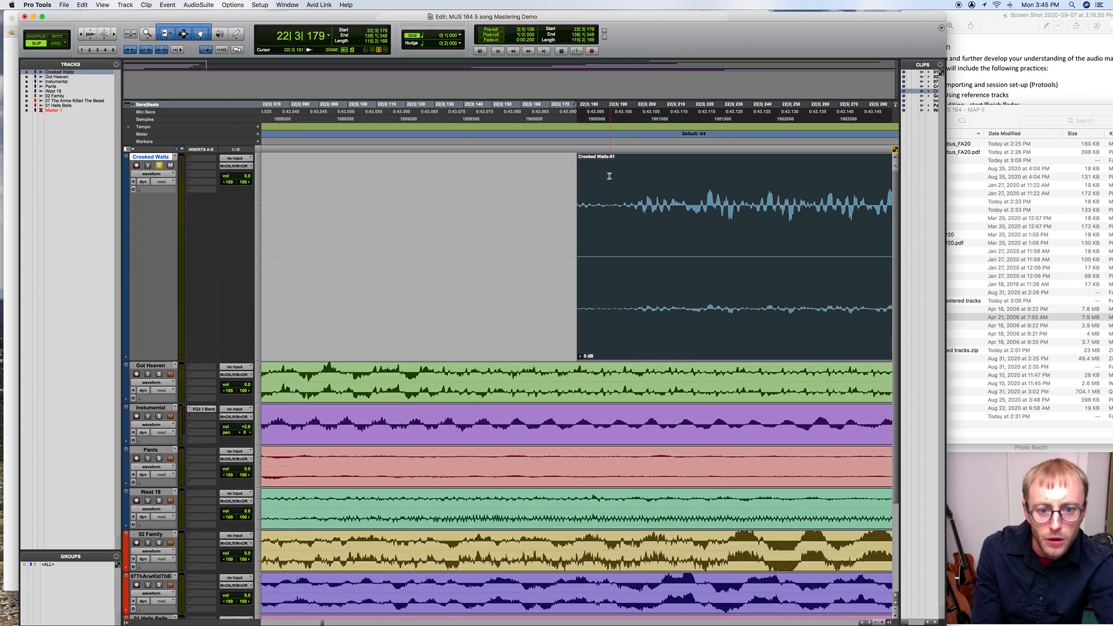
pyautogui.moveTo(581, 209); pyautogui.dragTo(603, 158)
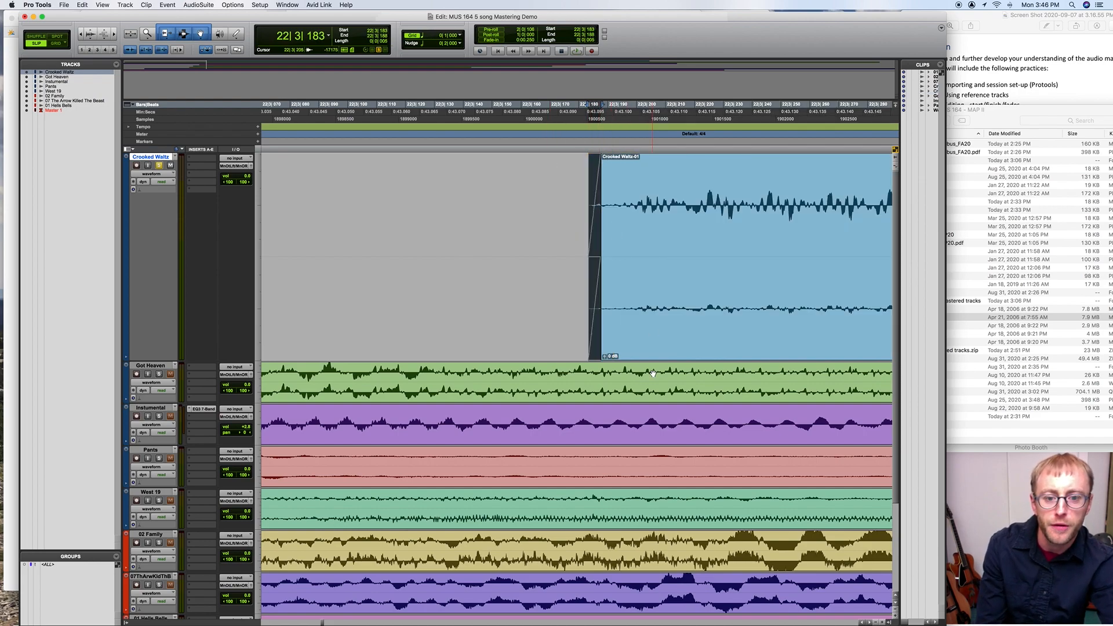
pyautogui.click(657, 349)
pyautogui.press('space')
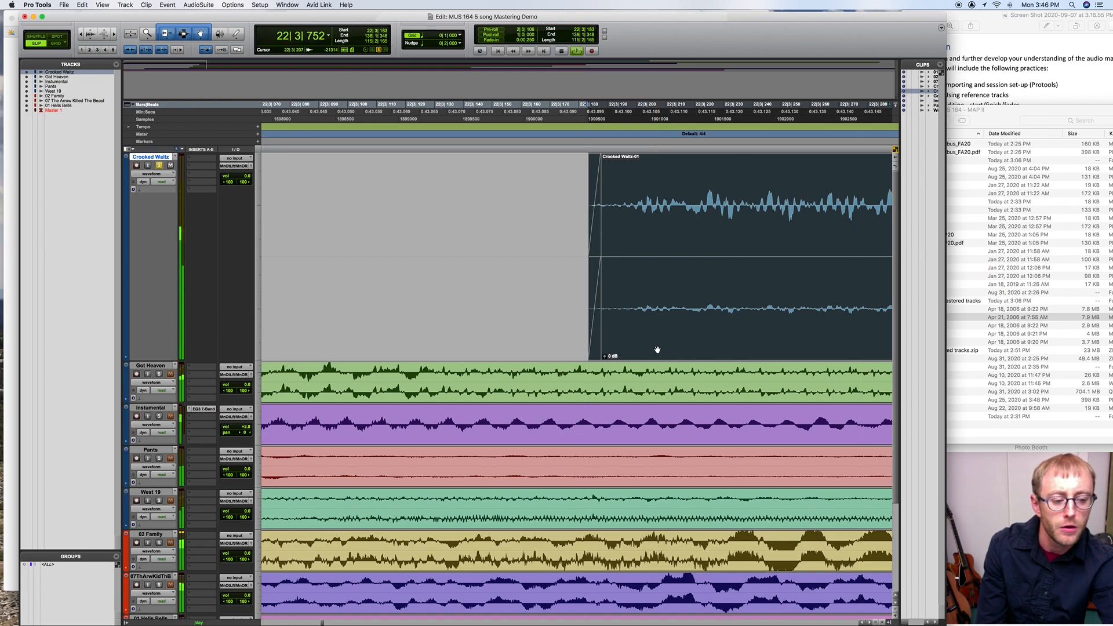
pyautogui.press('space')
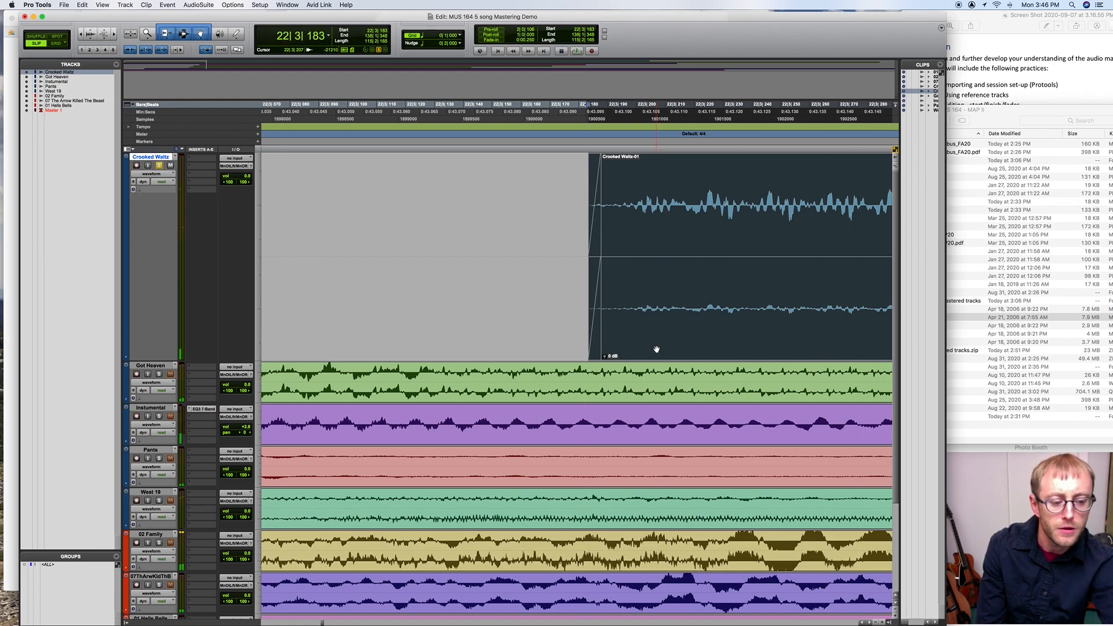
# - Enlarge the waveform display and play the ending of Crooked Waltz from about bar 132 to hear where its final decay dies out
pyautogui.click(81, 34)
pyautogui.click(81, 34)
pyautogui.click(81, 34)
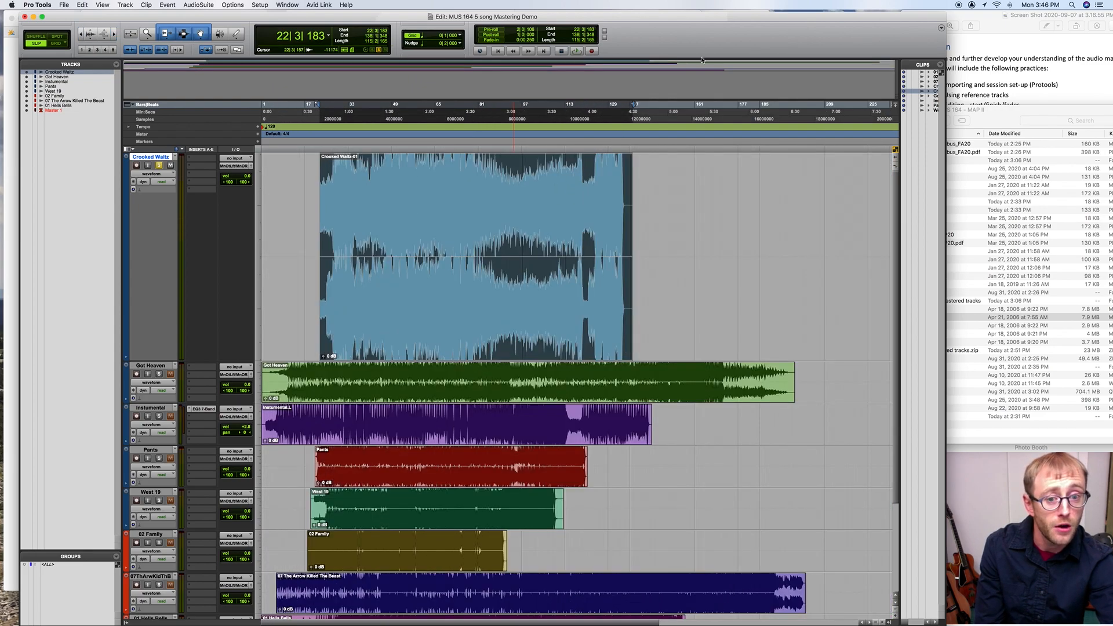
pyautogui.click(619, 143)
pyautogui.press('super+bracketright')
pyautogui.press('super+bracketright')
pyautogui.press('super+bracketright')
pyautogui.press('super+bracketright')
pyautogui.click(537, 165)
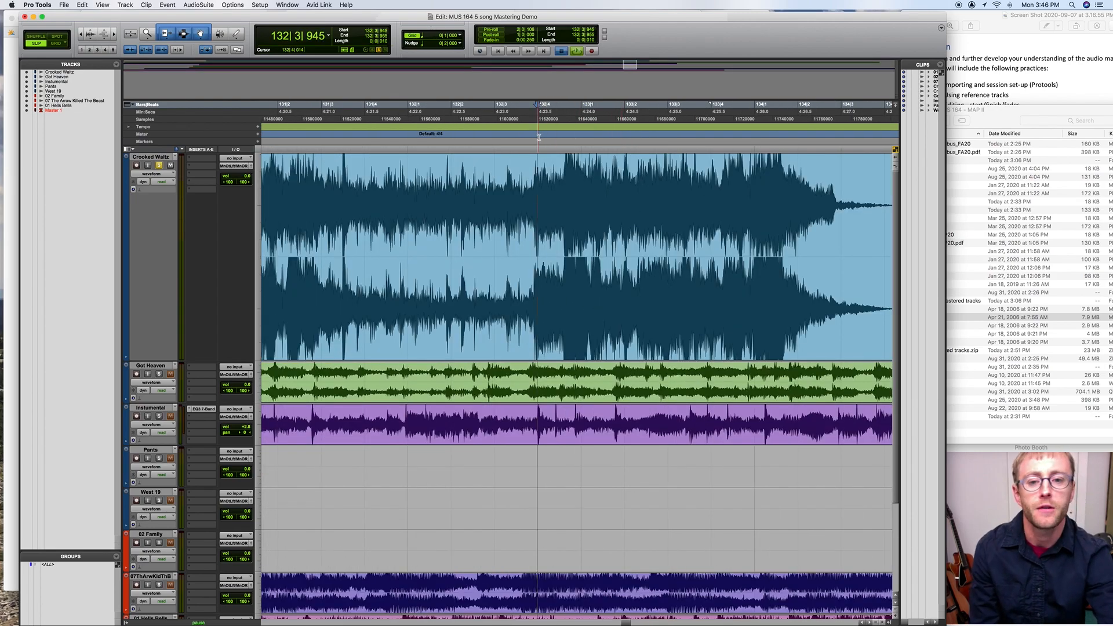
pyautogui.press('space')
pyautogui.click(513, 142)
pyautogui.press('space')
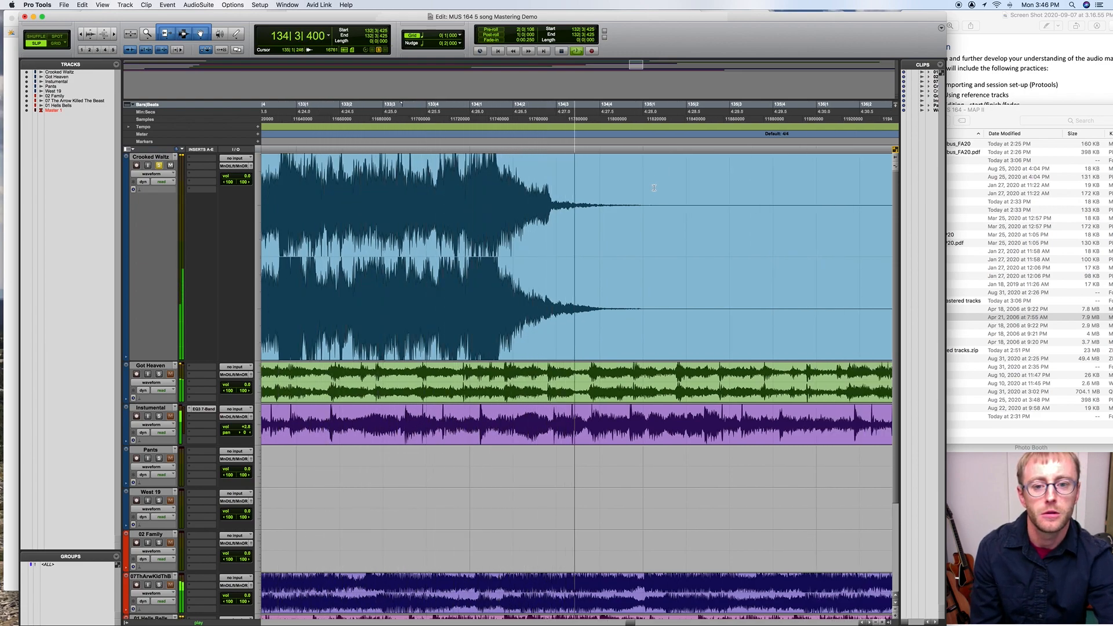
pyautogui.press('space')
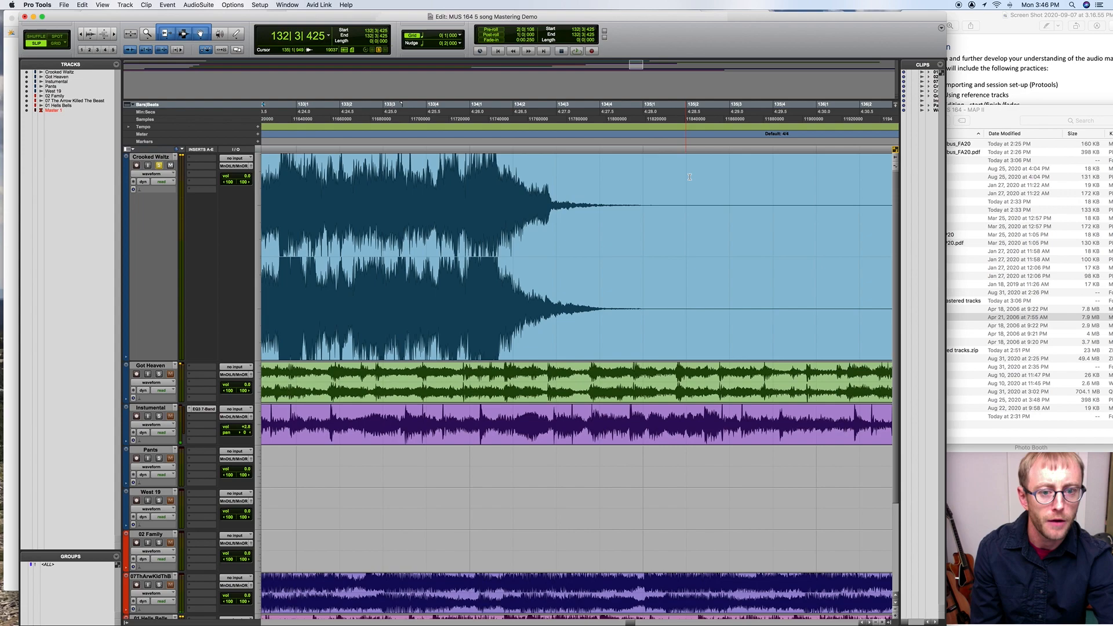
# - Delete the silence after the final decay of Crooked Waltz, and audition the ending from about bar 133
pyautogui.moveTo(678, 192); pyautogui.dragTo(739, 318)
pyautogui.press('Delete')
pyautogui.click(756, 335)
pyautogui.press('Delete')
pyautogui.click(405, 119)
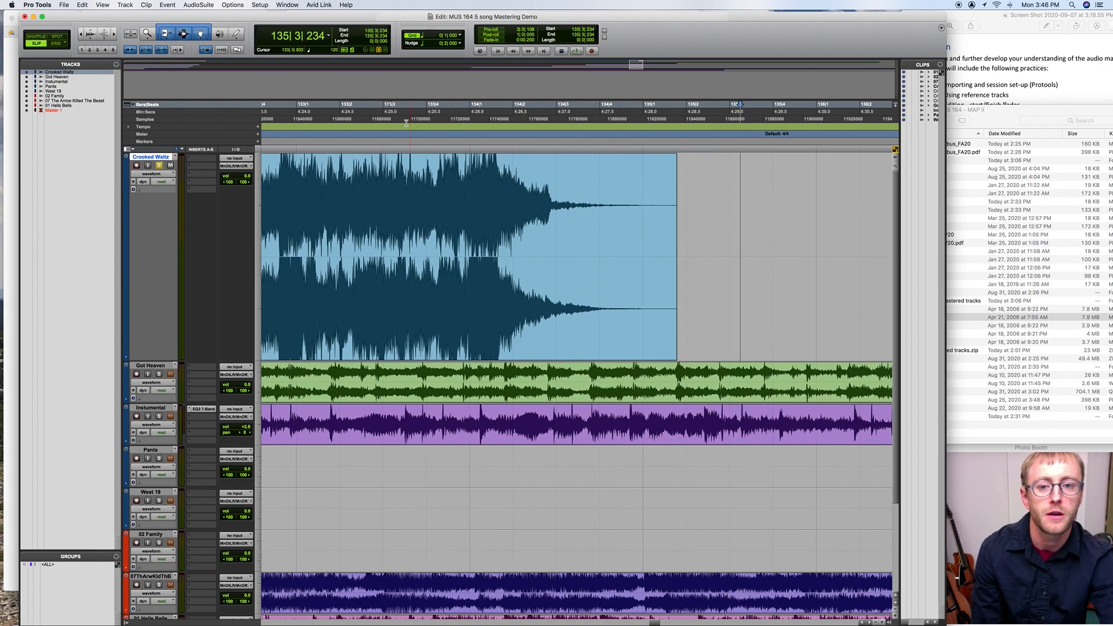
pyautogui.press('space')
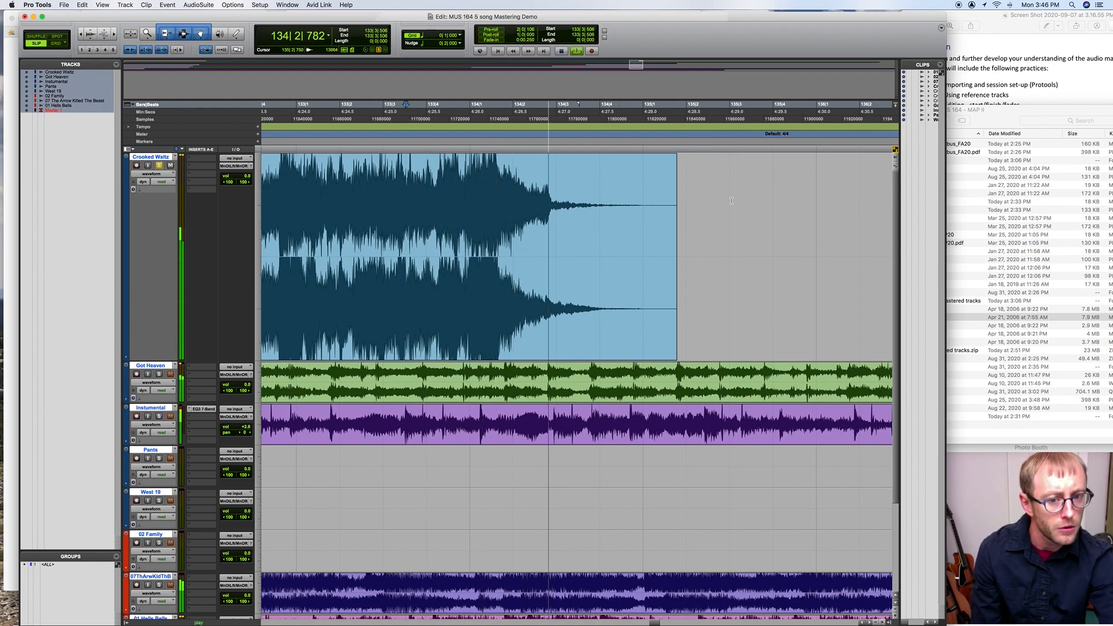
pyautogui.press('space')
# - Cut a further sliver off the end of Crooked Waltz, add a short fade-out, and play the ending from about 134|1|194
pyautogui.moveTo(672, 231)
pyautogui.mouseDown()
pyautogui.moveTo(651, 241)
pyautogui.moveTo(681, 236)
pyautogui.moveTo(655, 234)
pyautogui.mouseUp()
pyautogui.press('Delete')
pyautogui.moveTo(654, 155); pyautogui.dragTo(620, 155)
pyautogui.click(479, 139)
pyautogui.press('space')
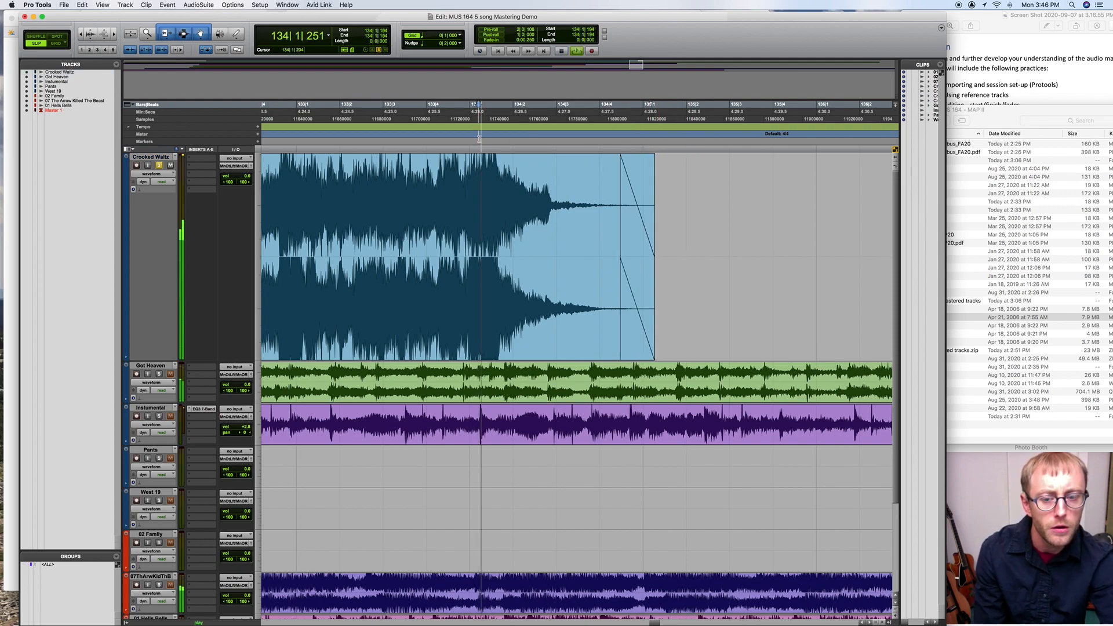
# - Move the Got Heaven clip behind the end of Crooked Waltz and trim its start to about 137|4|774
pyautogui.press('space')
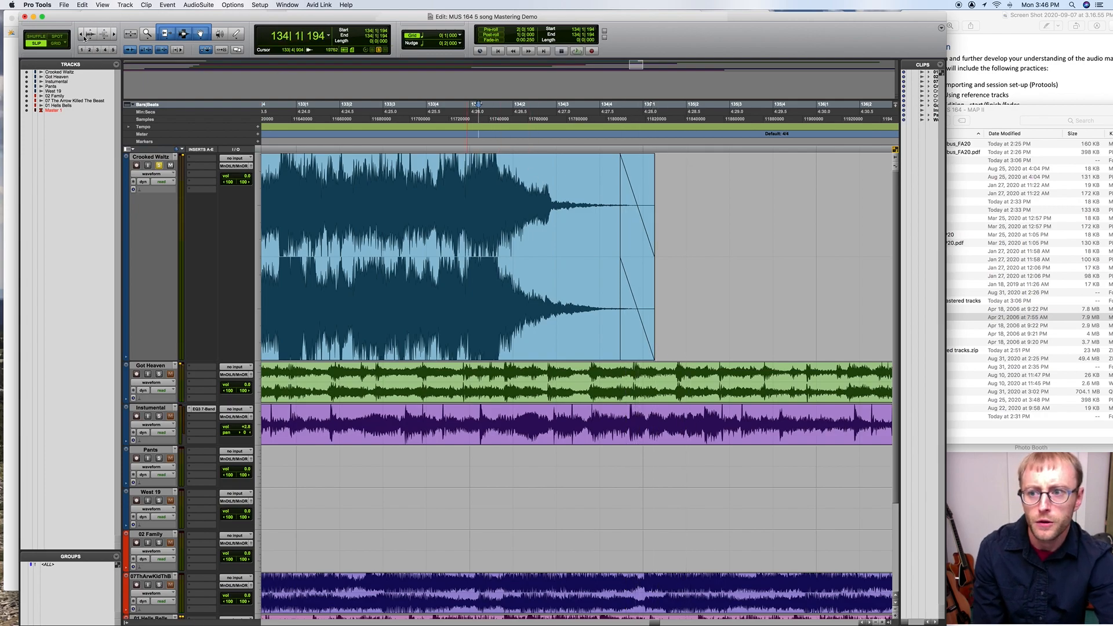
pyautogui.click(81, 38)
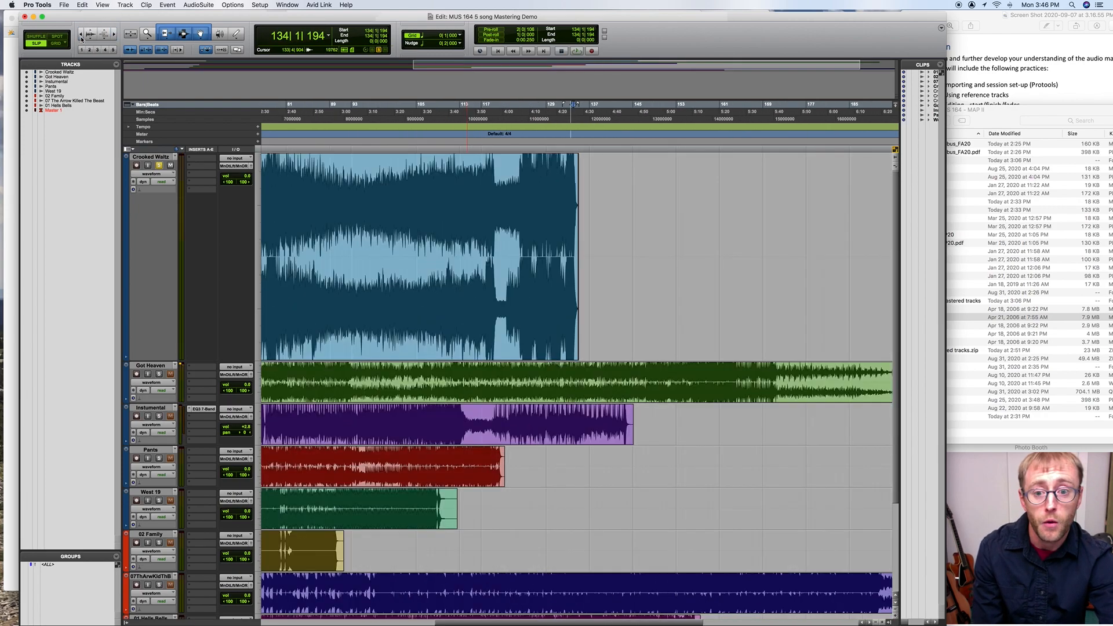
pyautogui.moveTo(428, 398); pyautogui.dragTo(791, 398)
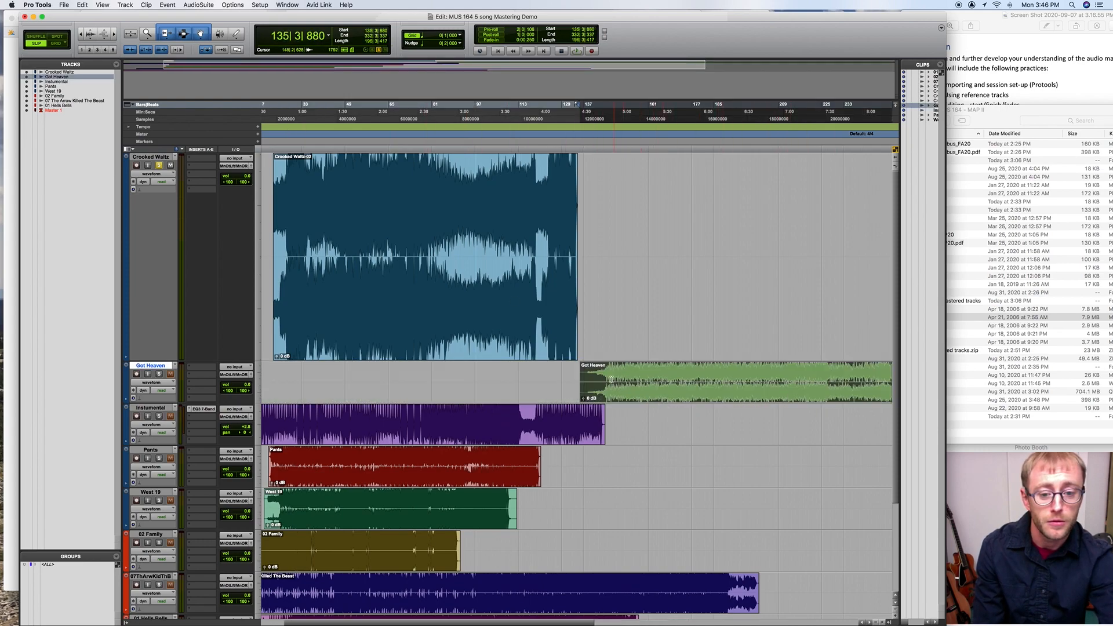
pyautogui.moveTo(584, 380); pyautogui.dragTo(587, 384)
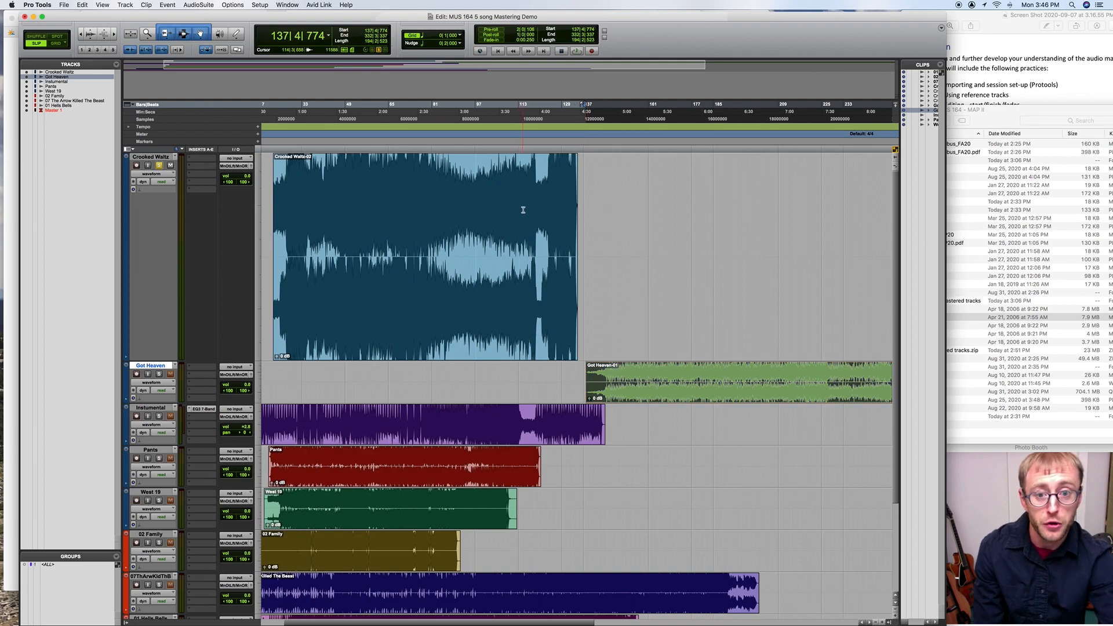
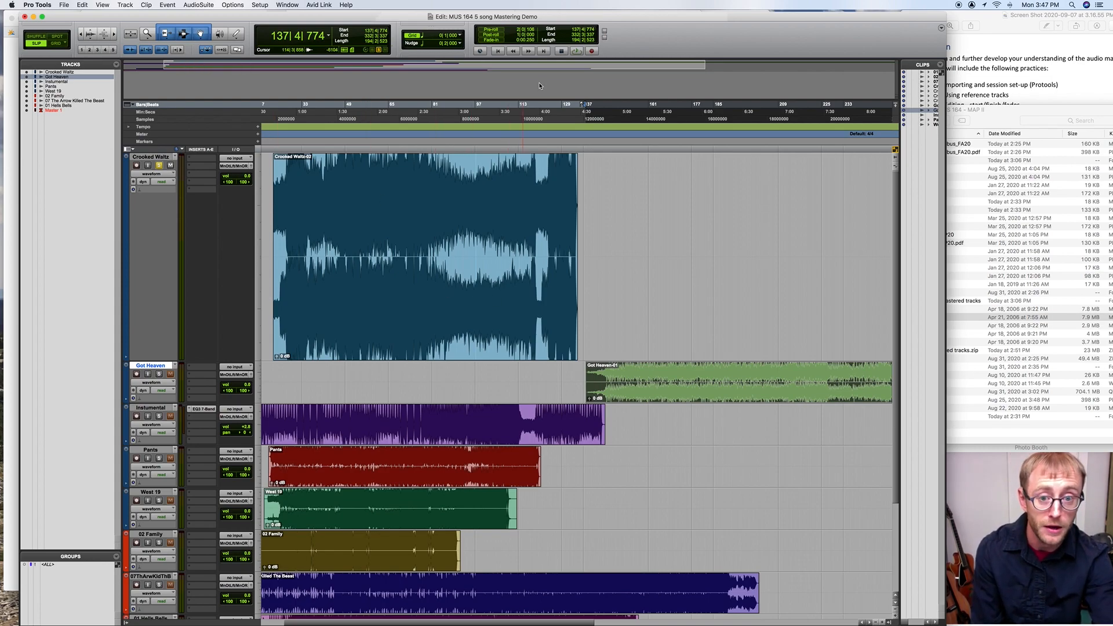
# - Trim the start of Got Heaven further, to about 138|3|129, and give it a very short fade-in
pyautogui.click(578, 132)
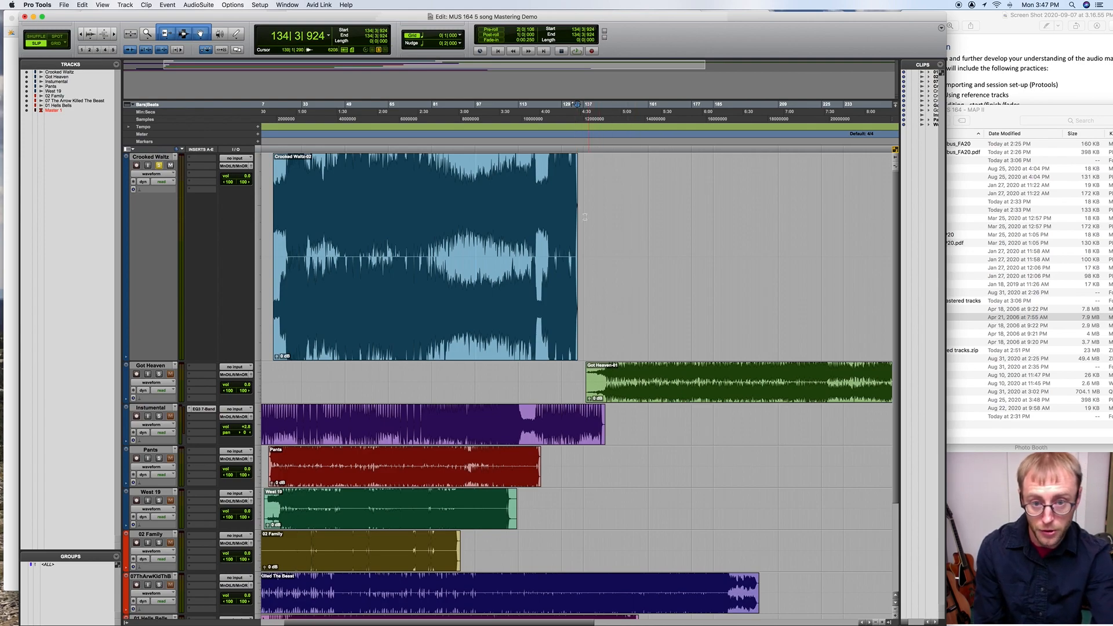
pyautogui.click(586, 141)
pyautogui.press('t')
pyautogui.press('t')
pyautogui.press('t')
pyautogui.press('t')
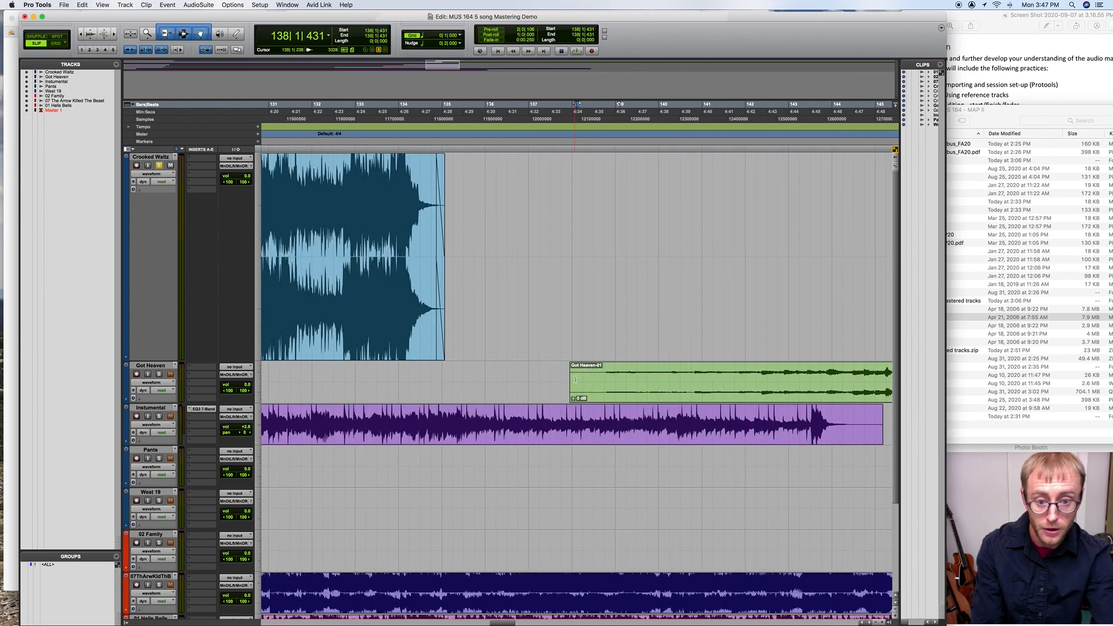
pyautogui.moveTo(570, 380); pyautogui.dragTo(603, 366)
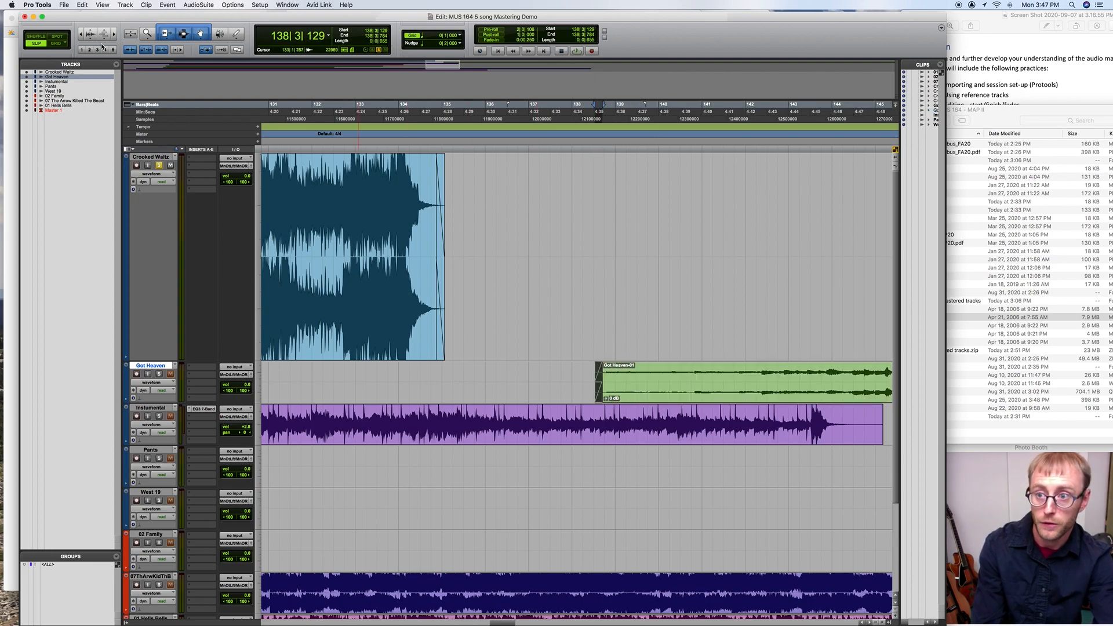
# - Line up the Instrumental, Pants and West 19 clips one after another behind Got Heaven
pyautogui.press('r')
pyautogui.press('r')
pyautogui.press('r')
pyautogui.press('r')
pyautogui.moveTo(311, 437); pyautogui.dragTo(729, 449)
pyautogui.hscroll(5, 729, 448)
pyautogui.hscroll(-6, 376, 498)
pyautogui.moveTo(351, 486); pyautogui.dragTo(786, 484)
pyautogui.moveTo(373, 521); pyautogui.dragTo(765, 521)
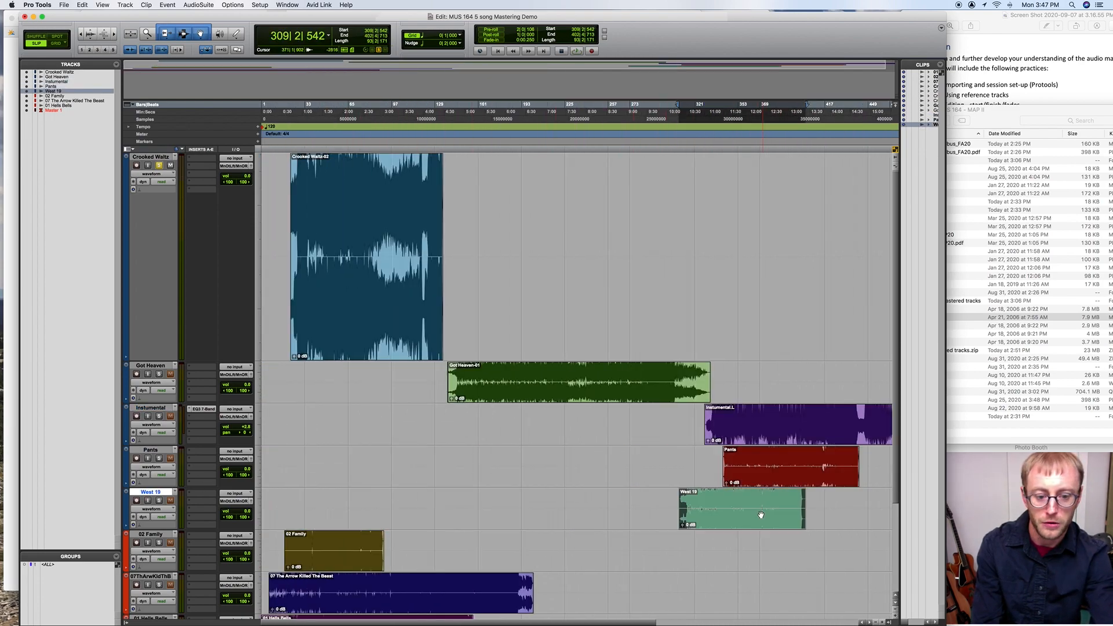
pyautogui.hscroll(5, 722, 515)
pyautogui.moveTo(607, 479); pyautogui.dragTo(782, 478)
pyautogui.moveTo(598, 525); pyautogui.dragTo(881, 525)
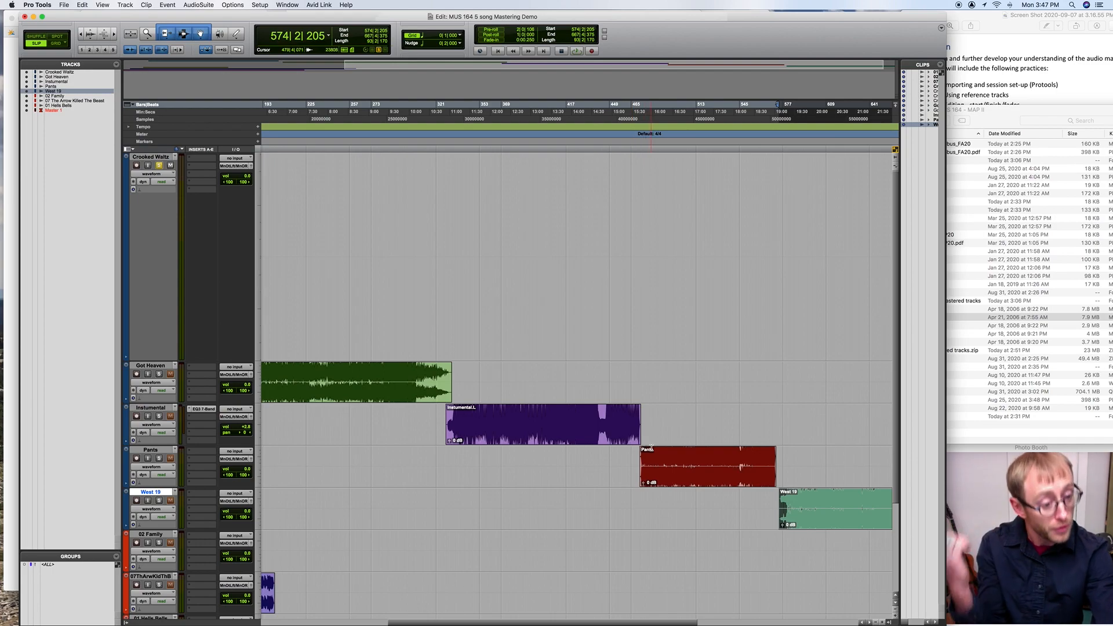
# - Play the transition from Crooked Waltz into Got Heaven from about bar 133 to judge the gap between the songs
pyautogui.hscroll(-10, 579, 458)
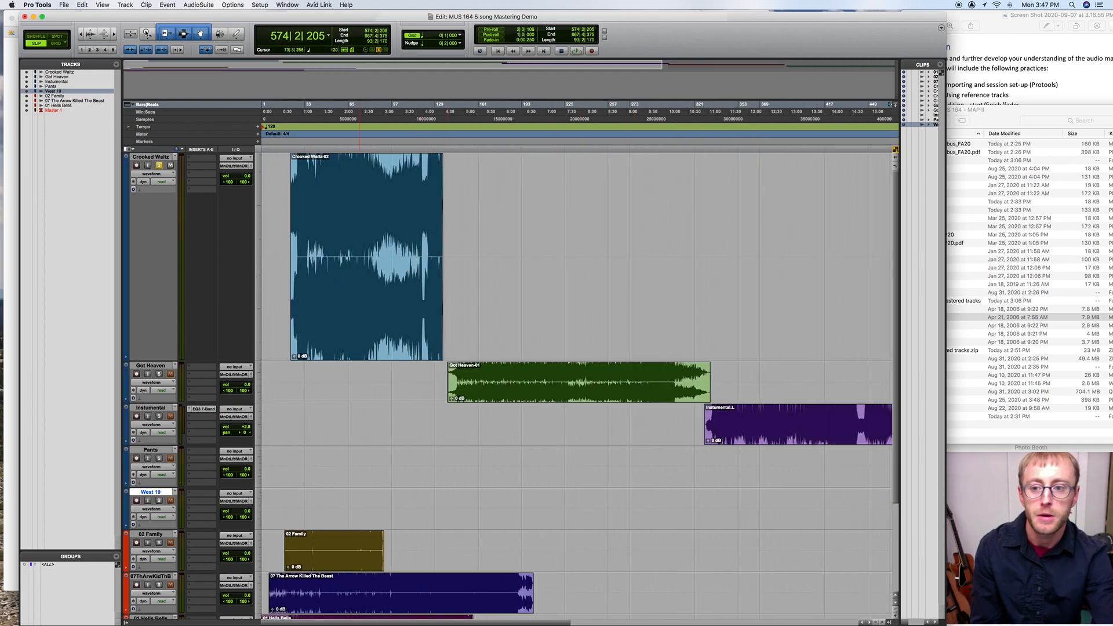
pyautogui.click(114, 36)
pyautogui.click(114, 36)
pyautogui.click(115, 36)
pyautogui.hscroll(-10, 487, 404)
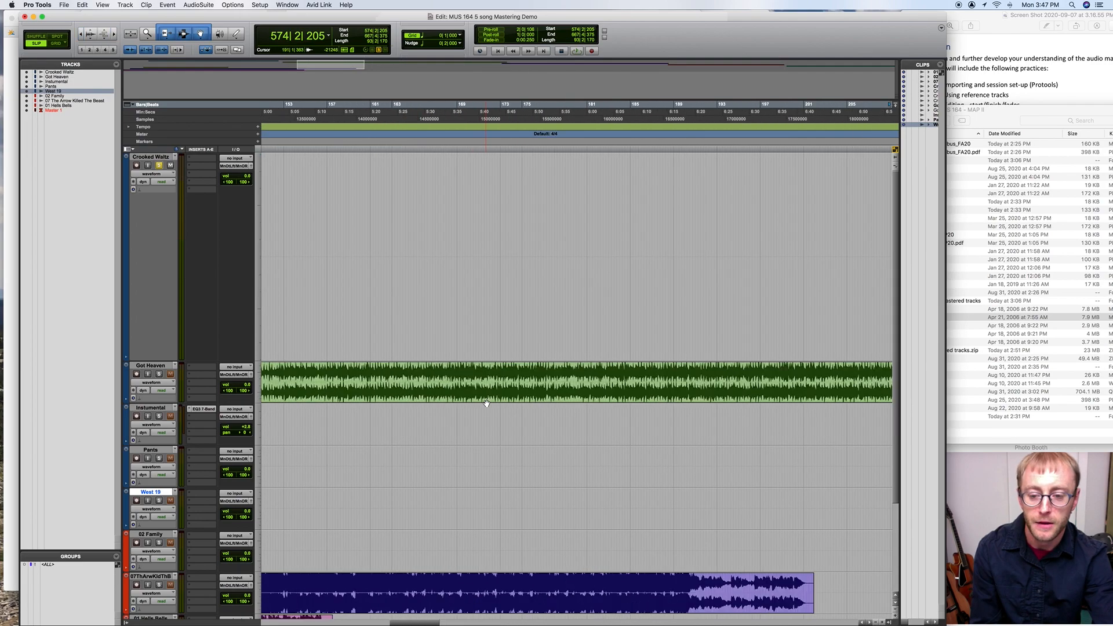
pyautogui.click(496, 152)
pyautogui.press('space')
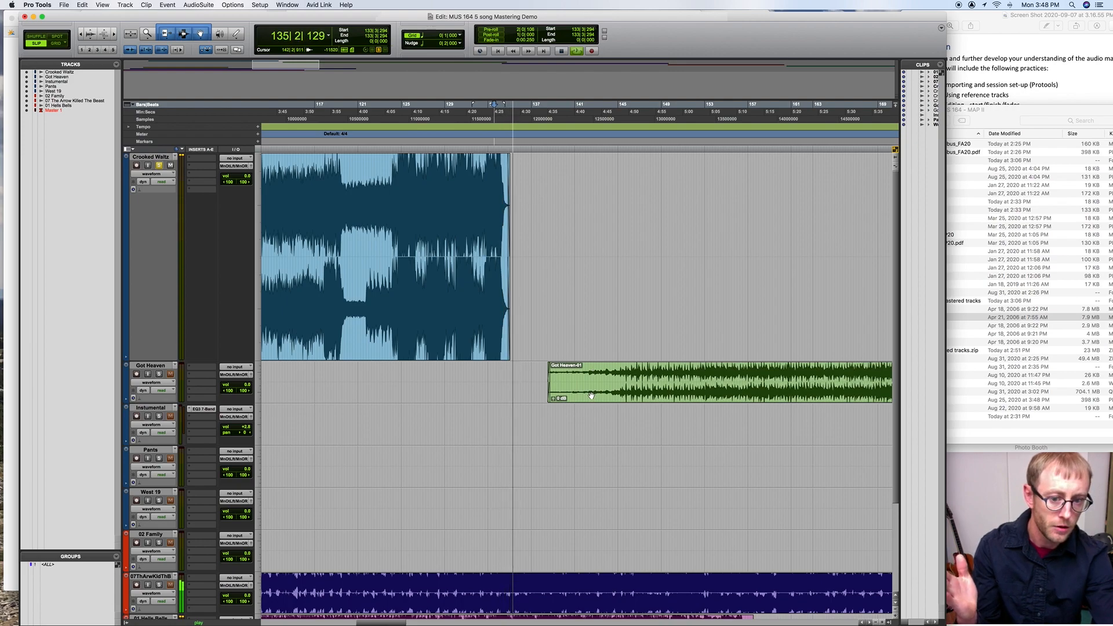
pyautogui.press('space')
# - Move Got Heaven closer to the end of Crooked Waltz and play the transition from 134|1|223
pyautogui.moveTo(586, 397); pyautogui.dragTo(555, 397)
pyautogui.click(500, 133)
pyautogui.press('space')
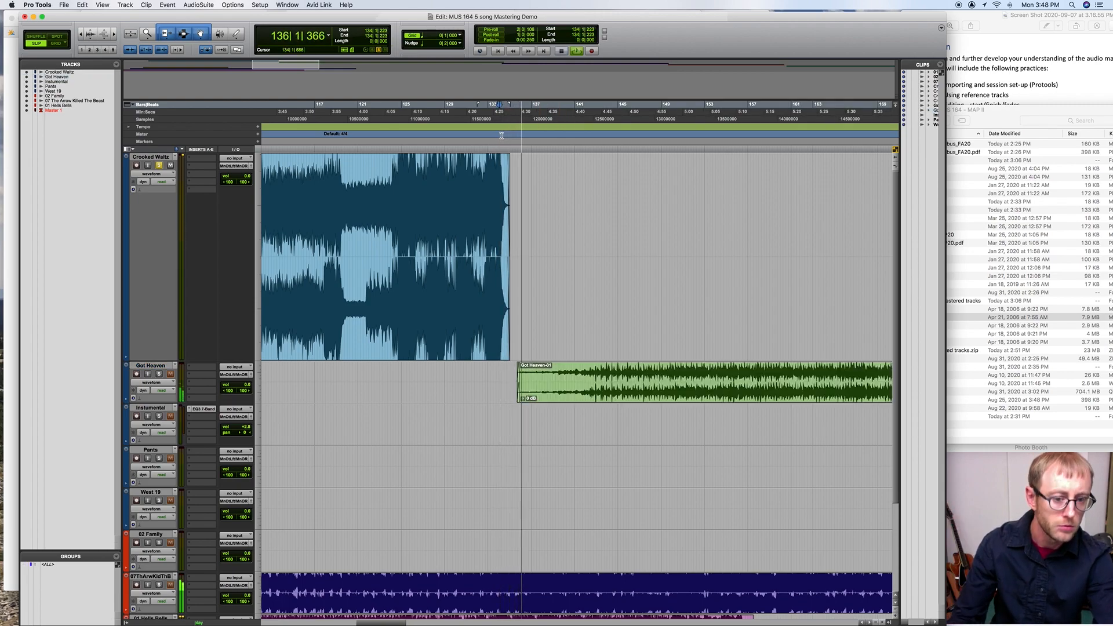
pyautogui.press('space')
# - Solo both Crooked Waltz and Got Heaven, and audition the transition from 133|3|602
pyautogui.click(159, 374)
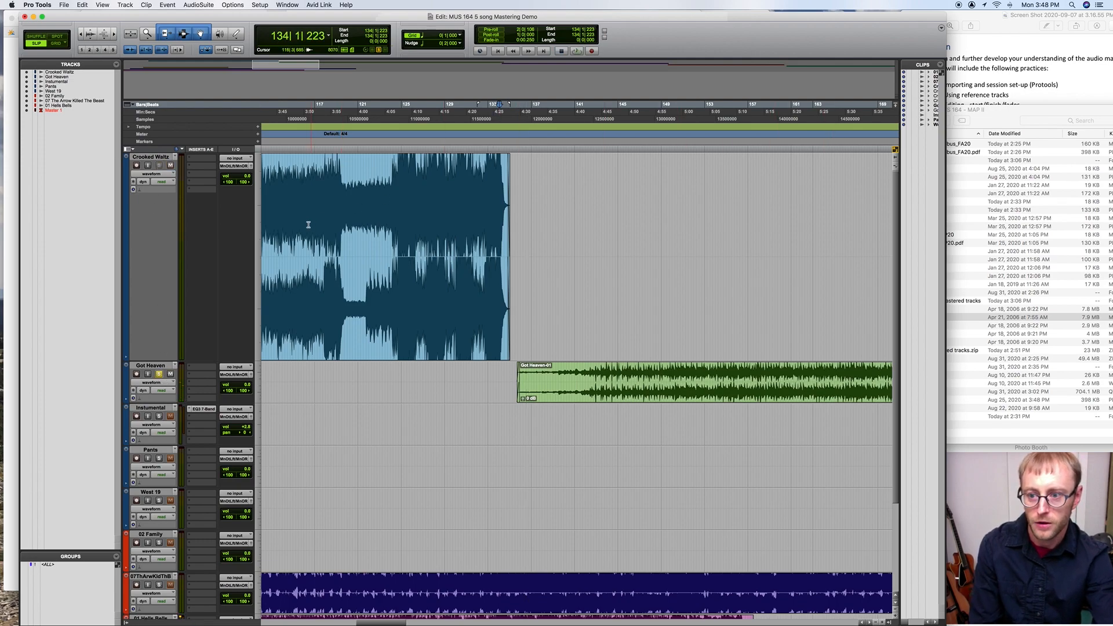
pyautogui.click(159, 165)
pyautogui.click(495, 137)
pyautogui.press('space')
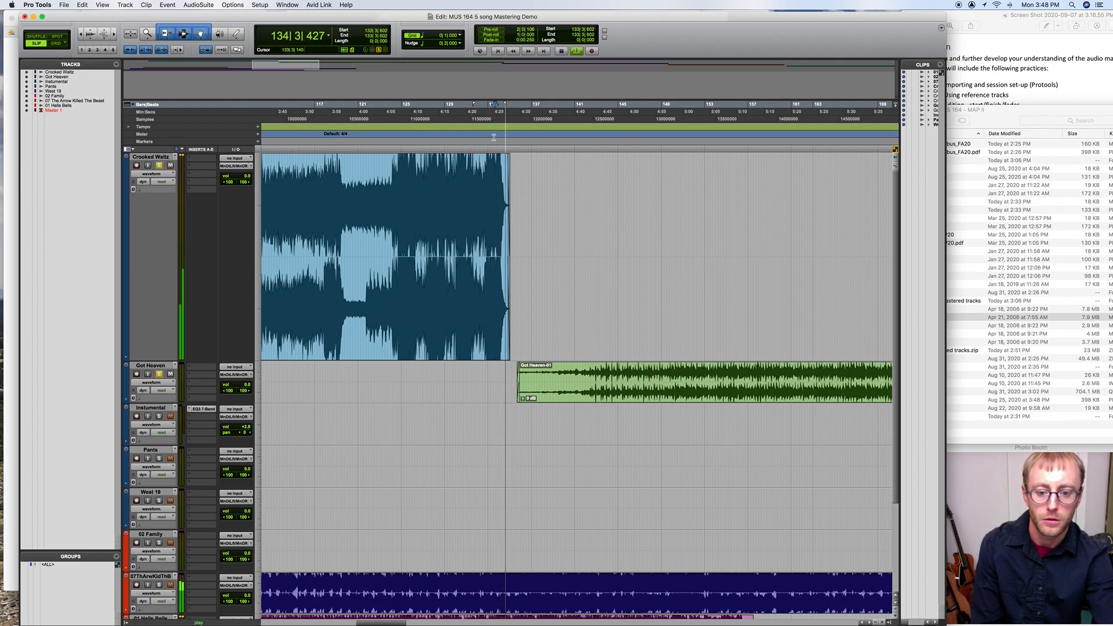
pyautogui.press('space')
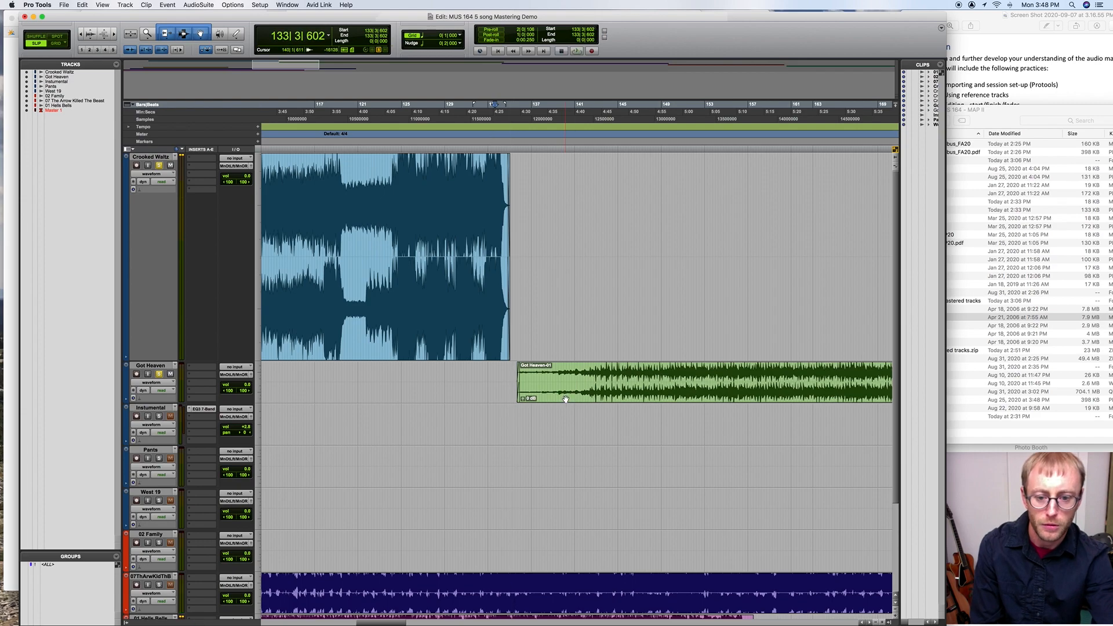
# - Shift Got Heaven slightly earlier and replay the transition from about 134|1|840
pyautogui.moveTo(565, 399); pyautogui.dragTo(561, 399)
pyautogui.click(502, 143)
pyautogui.press('space')
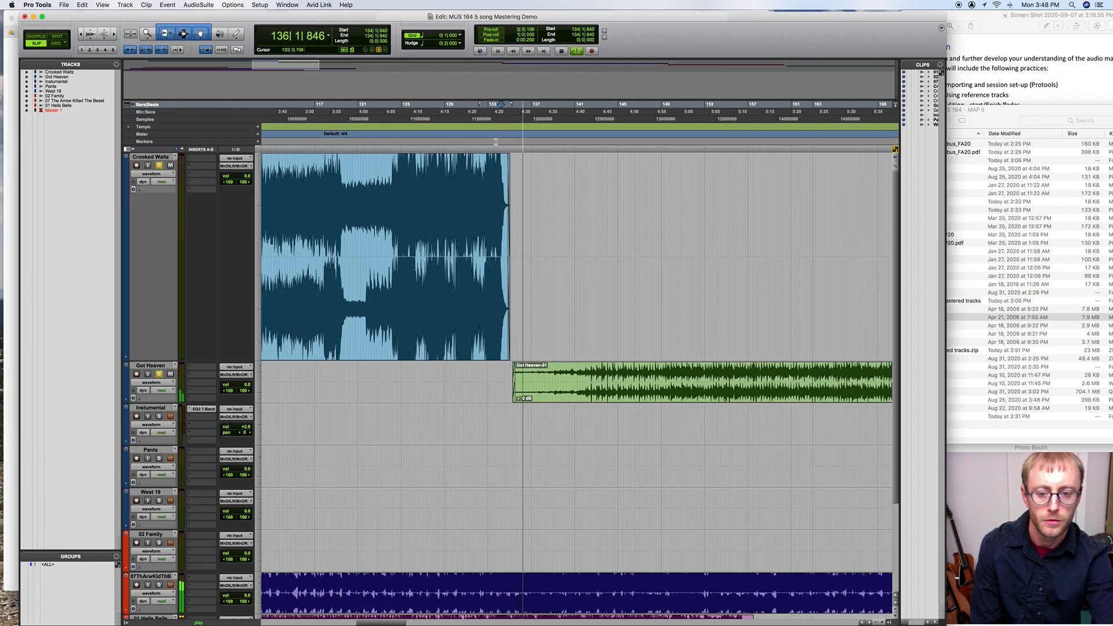
pyautogui.click(495, 143)
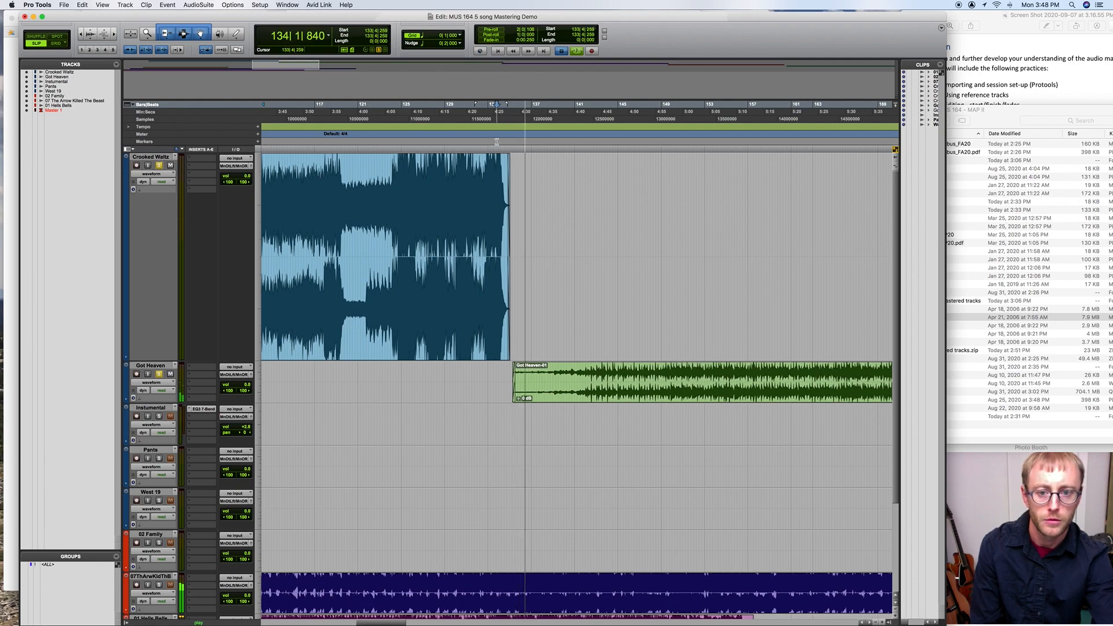
# - Place the start of Got Heaven at 135|1|468, just behind the fade-out of Crooked Waltz
pyautogui.click(531, 396)
pyautogui.moveTo(533, 396); pyautogui.dragTo(531, 395)
pyautogui.press('t')
pyautogui.press('t')
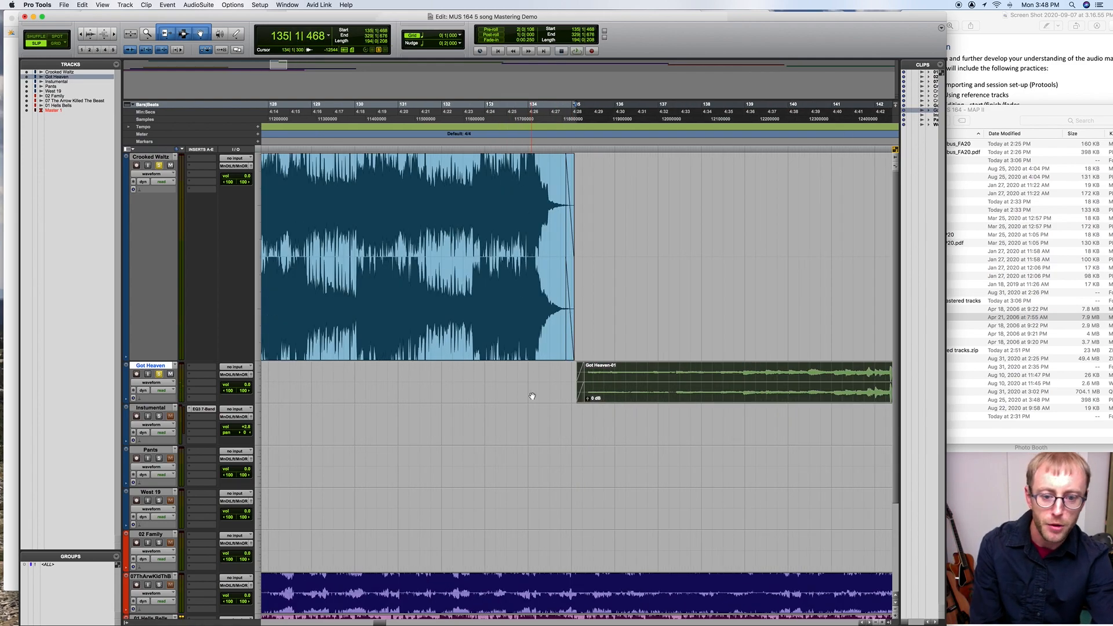
pyautogui.click(548, 385)
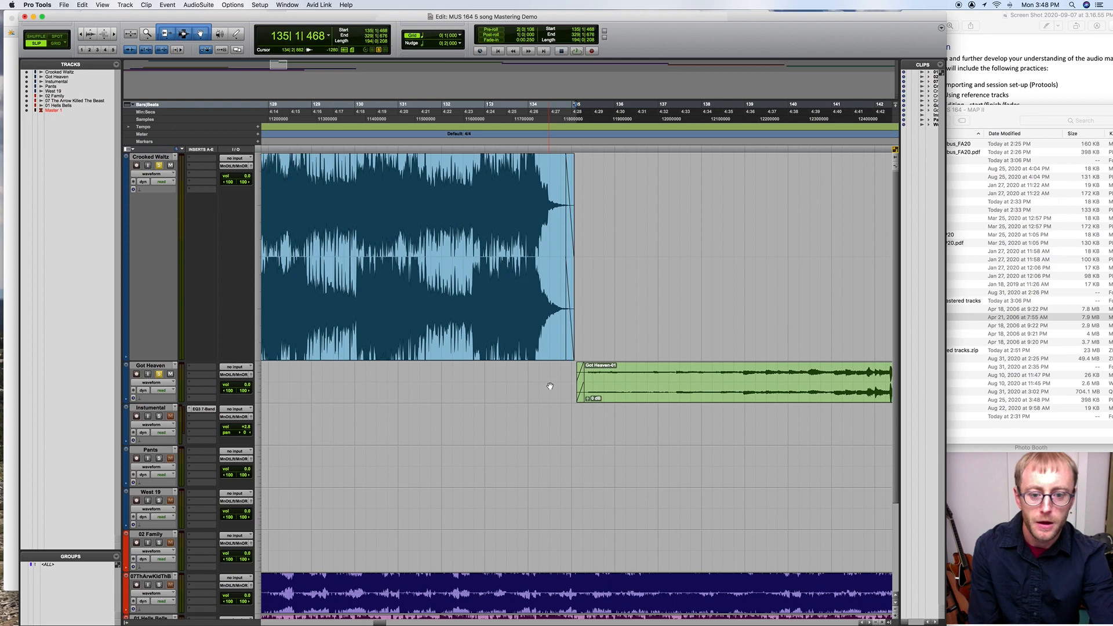
# - Select the whole Crooked Waltz clip from 22|3|183 and check where the selection begins
pyautogui.click(533, 349)
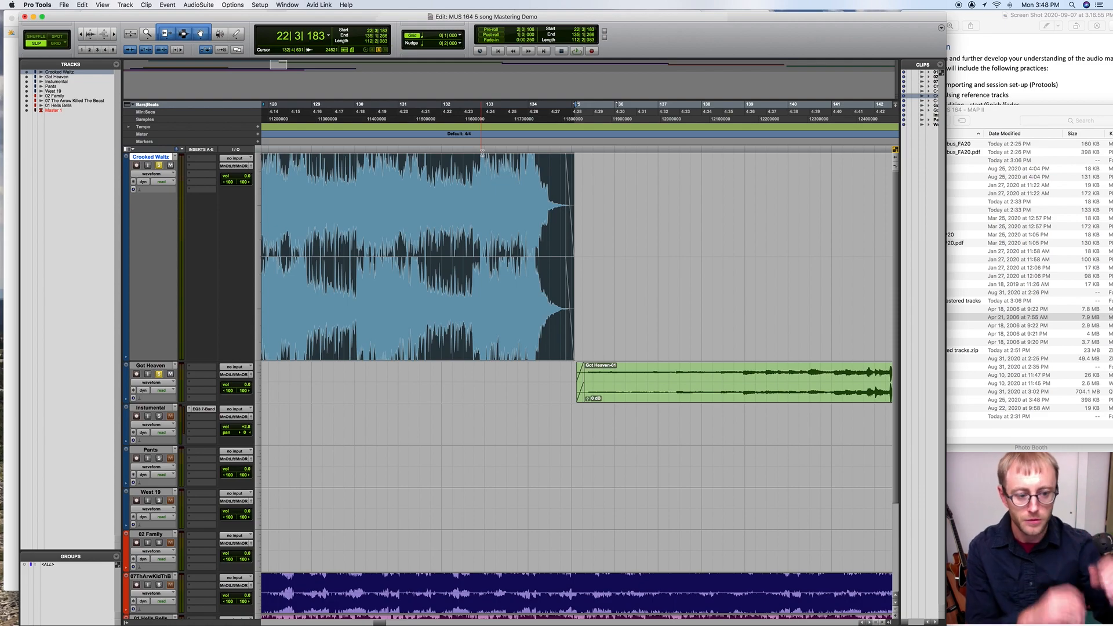
pyautogui.press('Tab')
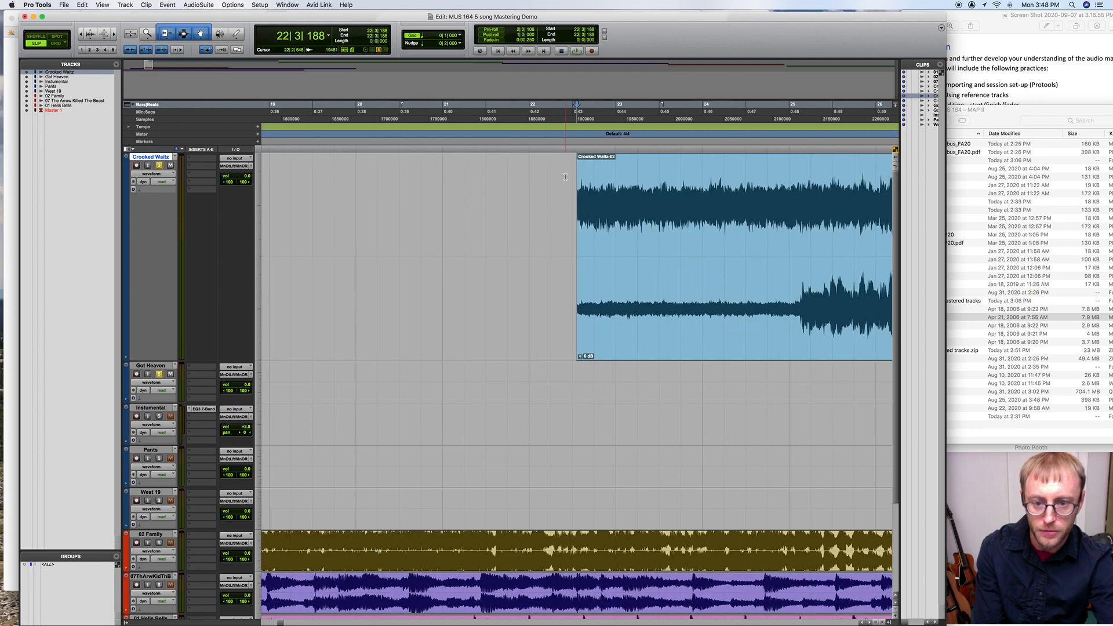
pyautogui.press('super+bracketright')
pyautogui.press('super+bracketright')
pyautogui.press('super+bracketright')
pyautogui.press('super+bracketright')
pyautogui.press('super+bracketleft')
pyautogui.press('super+bracketleft')
pyautogui.press('super+bracketleft')
pyautogui.press('super+bracketleft')
pyautogui.press('super+bracketleft')
pyautogui.press('super+bracketleft')
pyautogui.press('super+bracketleft')
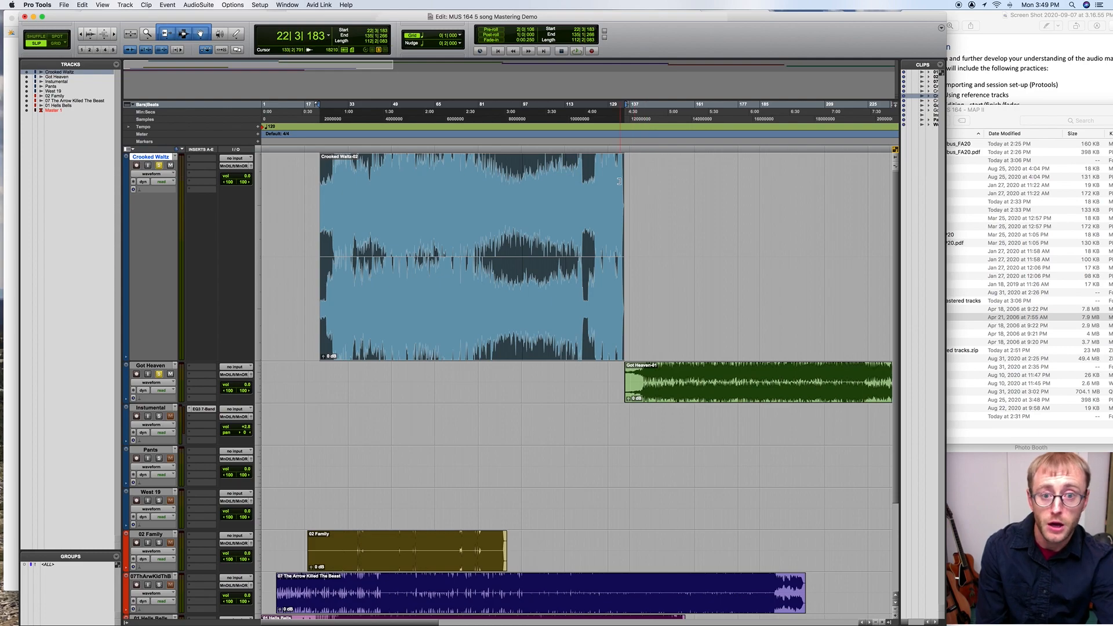
pyautogui.press('super+bracketright')
pyautogui.press('super+bracketright')
pyautogui.press('super+bracketright')
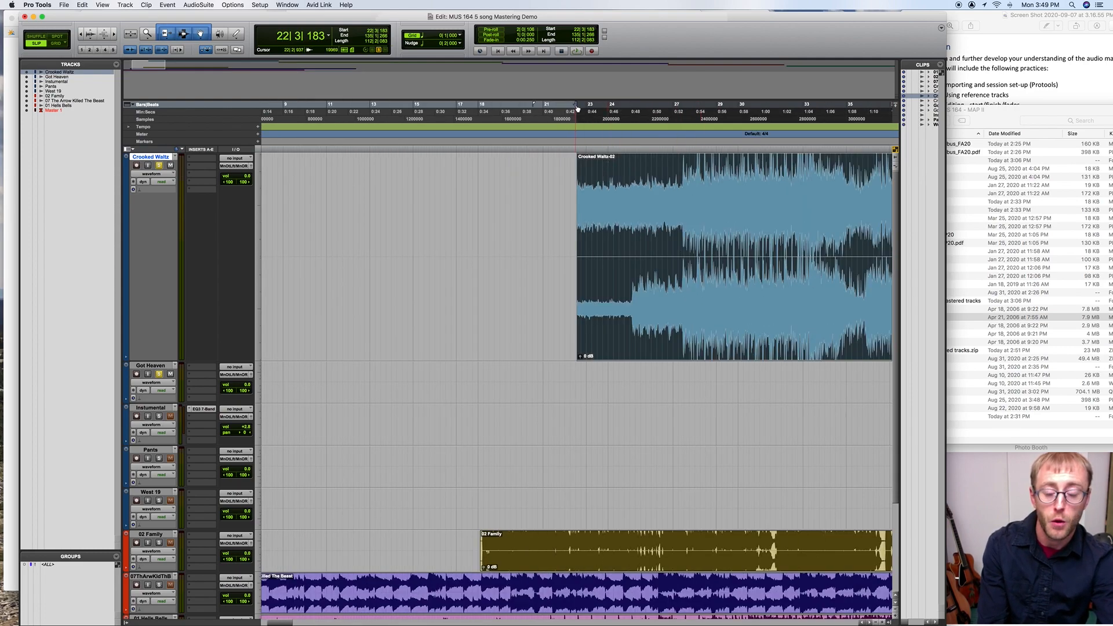
# - Extend the end of the Crooked Waltz selection across the silent gap to the start of Got Heaven
pyautogui.hscroll(15, 603, 203)
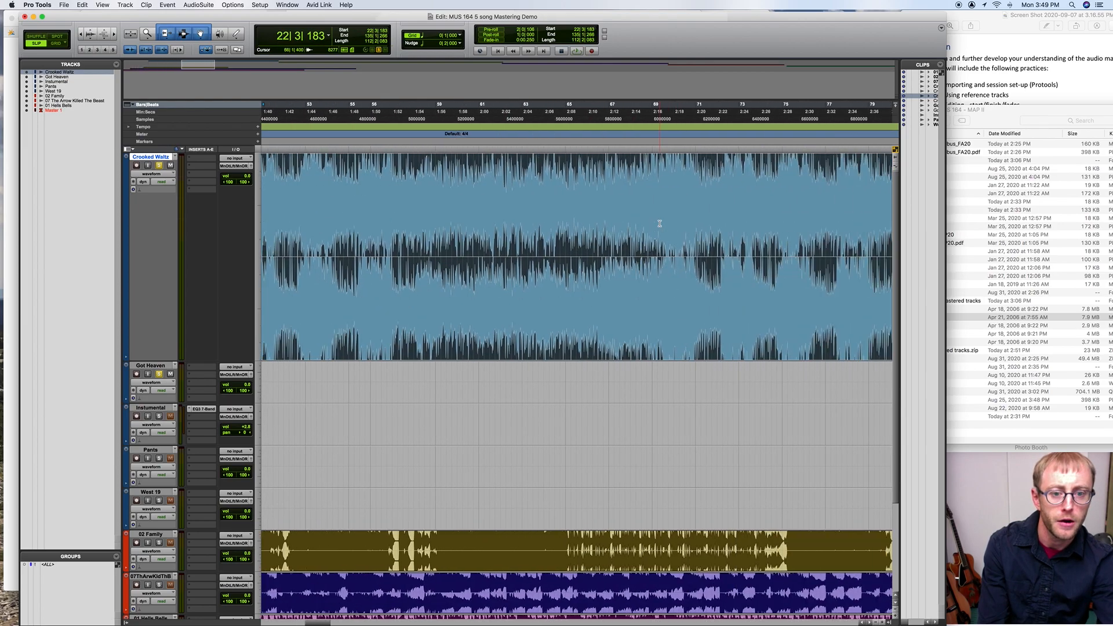
pyautogui.hscroll(20, 735, 237)
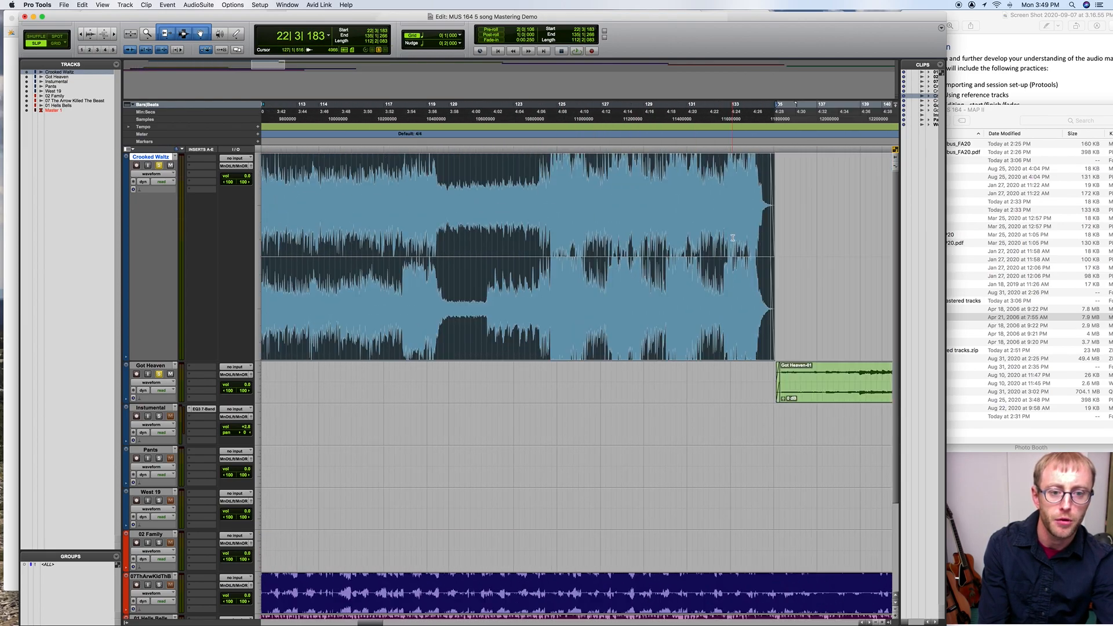
pyautogui.press('r')
pyautogui.press('r')
pyautogui.click(567, 249)
pyautogui.click(569, 341)
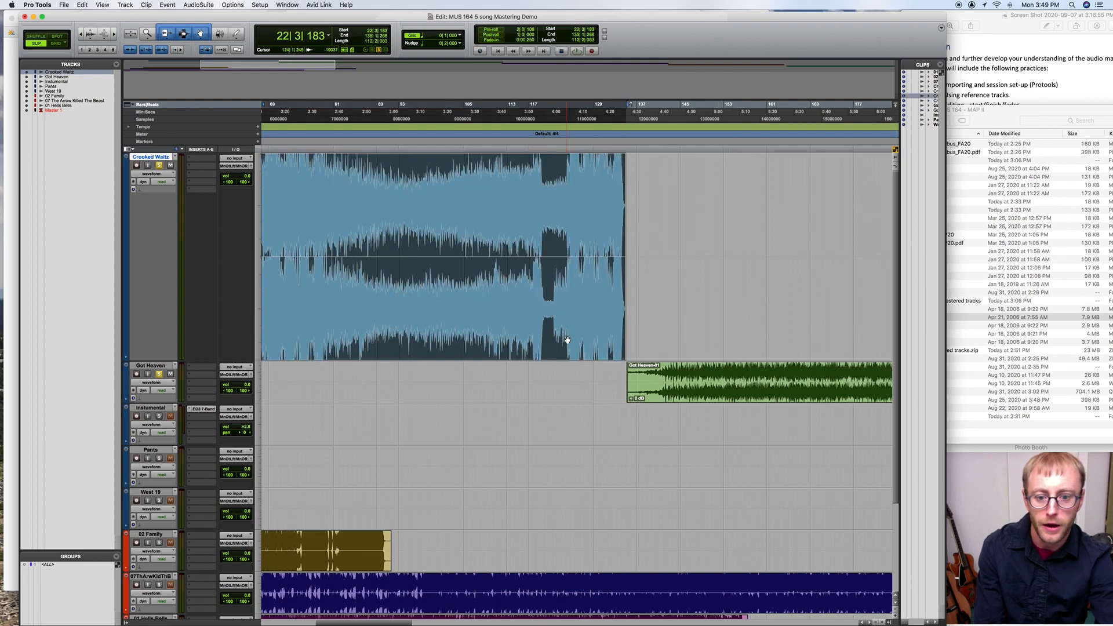
pyautogui.hscroll(-6, 508, 299)
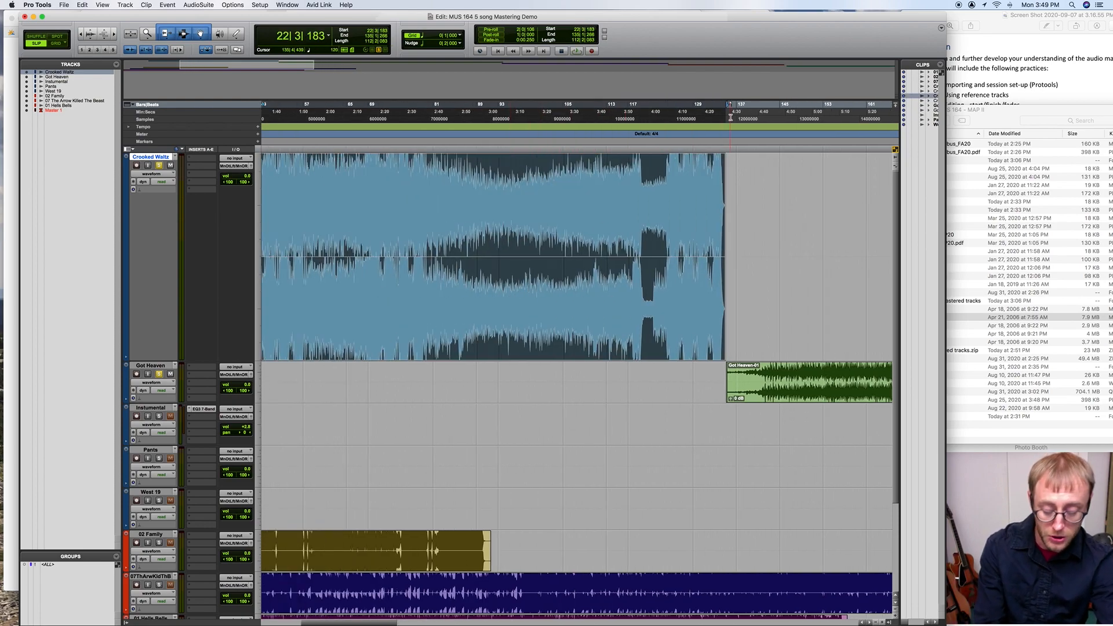
pyautogui.press('t')
pyautogui.press('t')
pyautogui.press('t')
pyautogui.press('t')
pyautogui.press('t')
pyautogui.press('t')
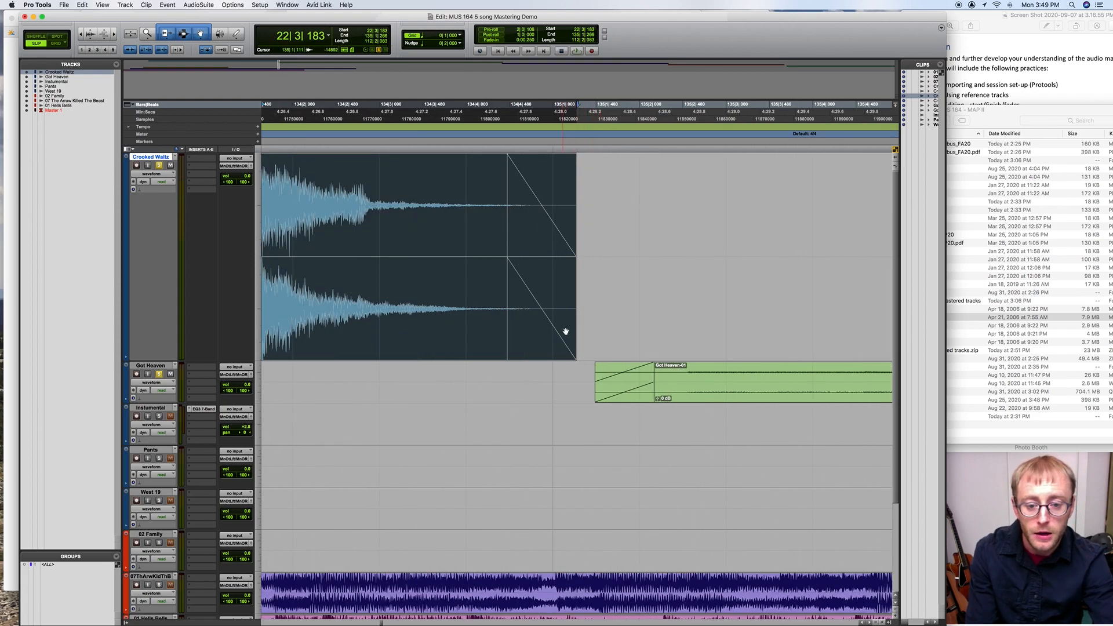
pyautogui.moveTo(576, 107); pyautogui.dragTo(596, 107)
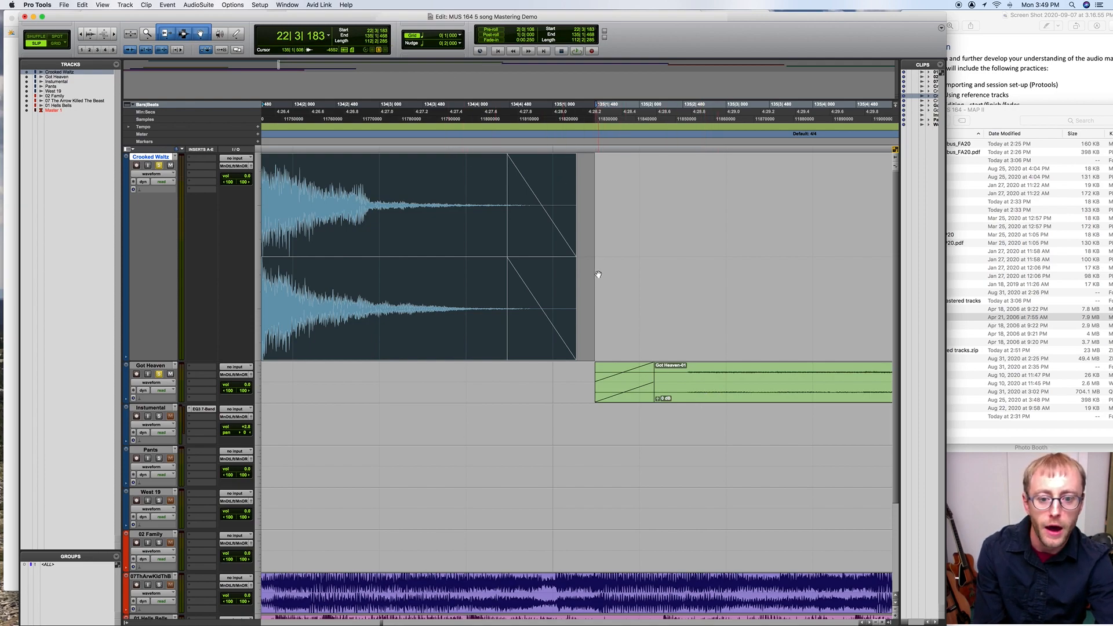
pyautogui.moveTo(597, 108)
pyautogui.mouseDown()
pyautogui.moveTo(581, 110)
pyautogui.moveTo(595, 110)
pyautogui.mouseUp()
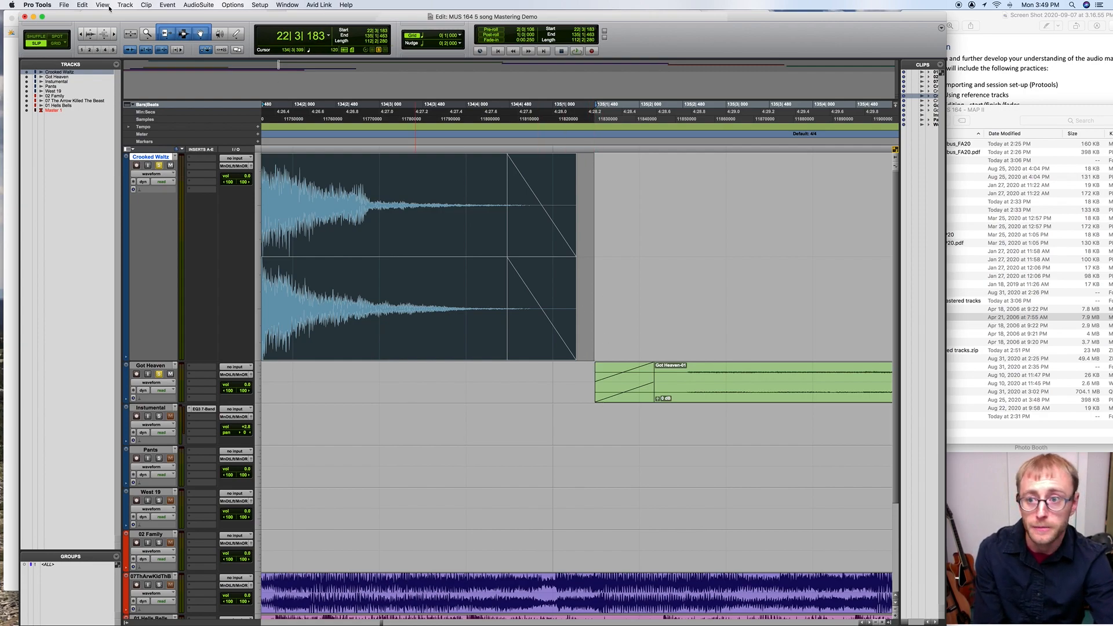
# - Set up a bounce to disk of the Crooked Waltz selection as interleaved WAV at 16 Bit and 44.1 kHz
pyautogui.click(63, 5)
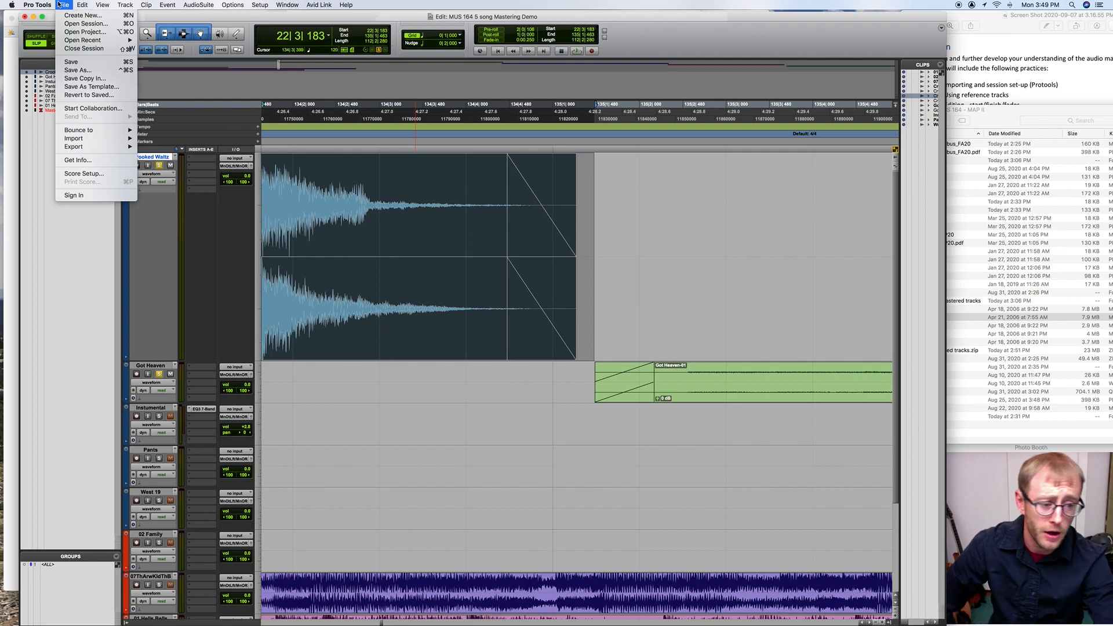
pyautogui.moveTo(124, 130)
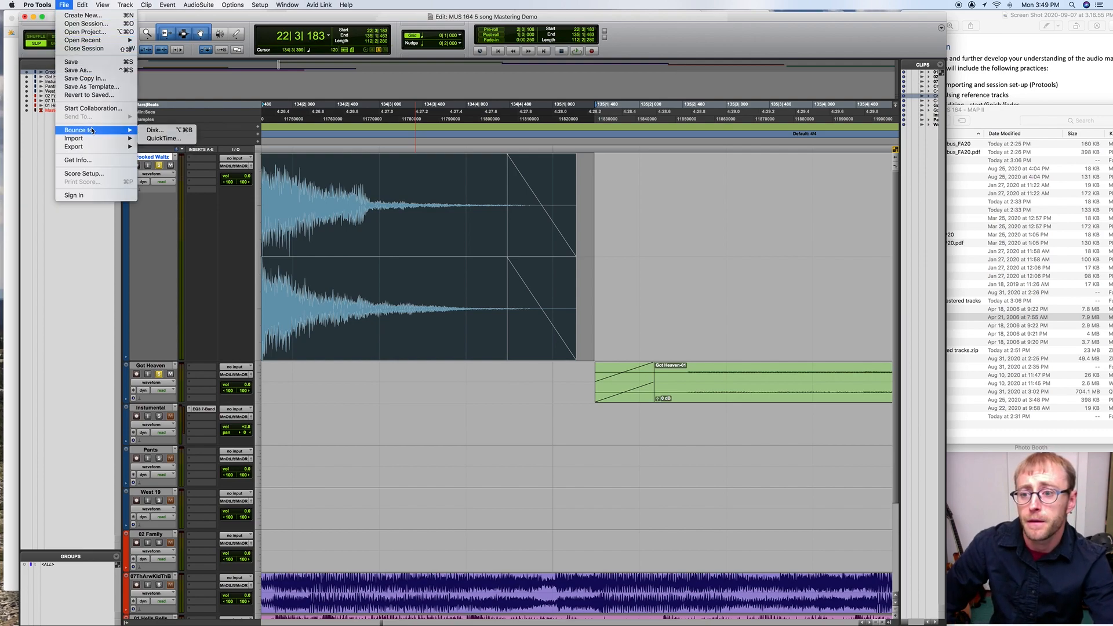
pyautogui.click(188, 132)
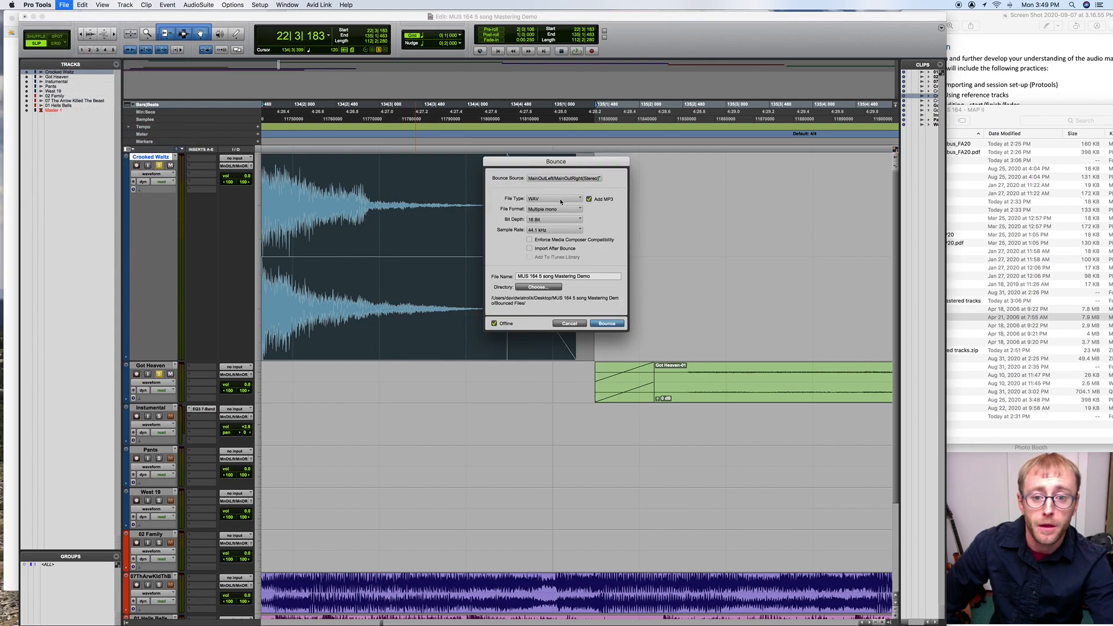
pyautogui.click(553, 210)
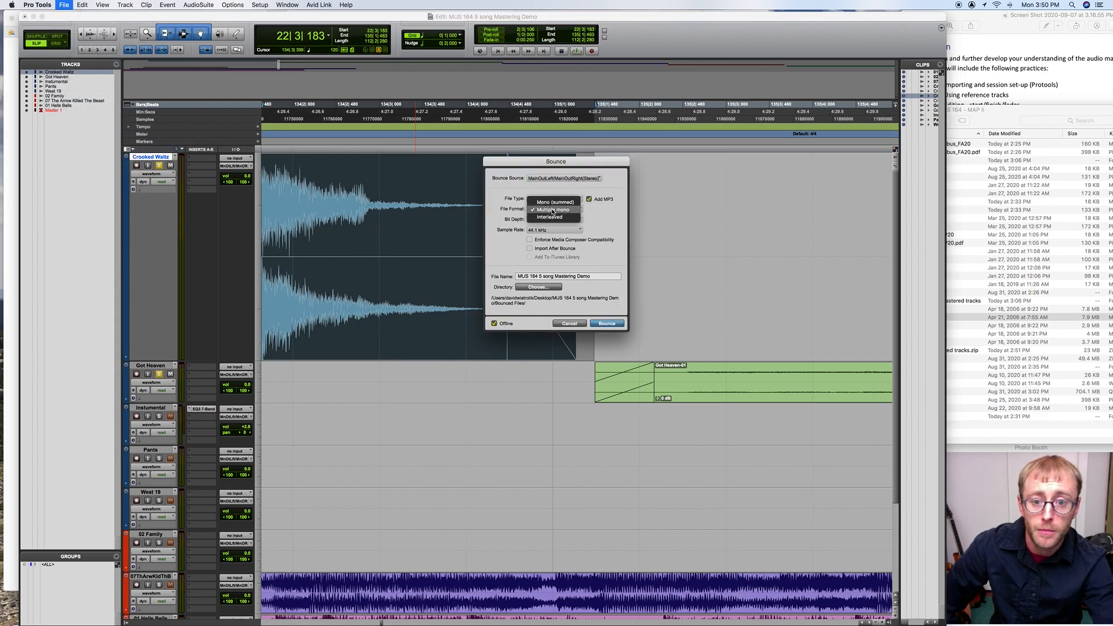
pyautogui.click(539, 210)
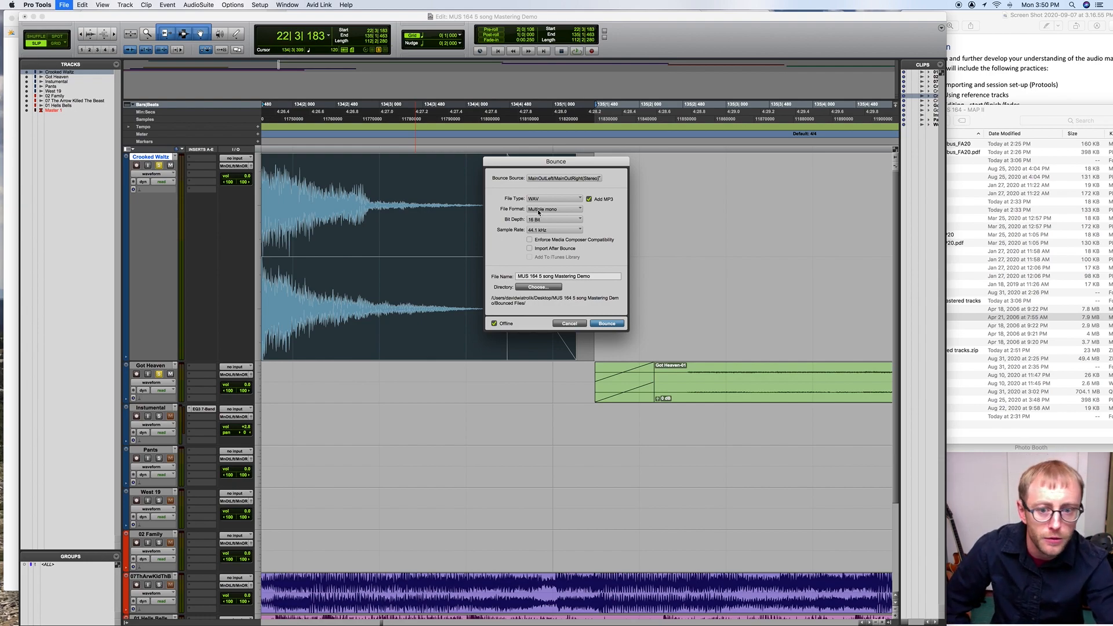
pyautogui.click(538, 210)
pyautogui.click(546, 220)
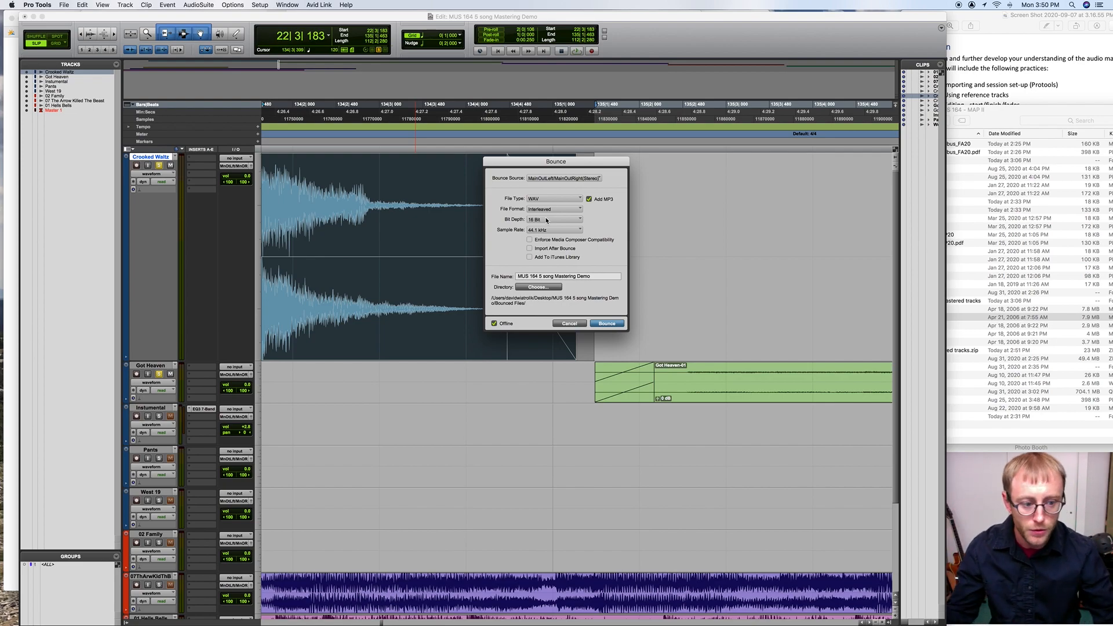
pyautogui.click(546, 220)
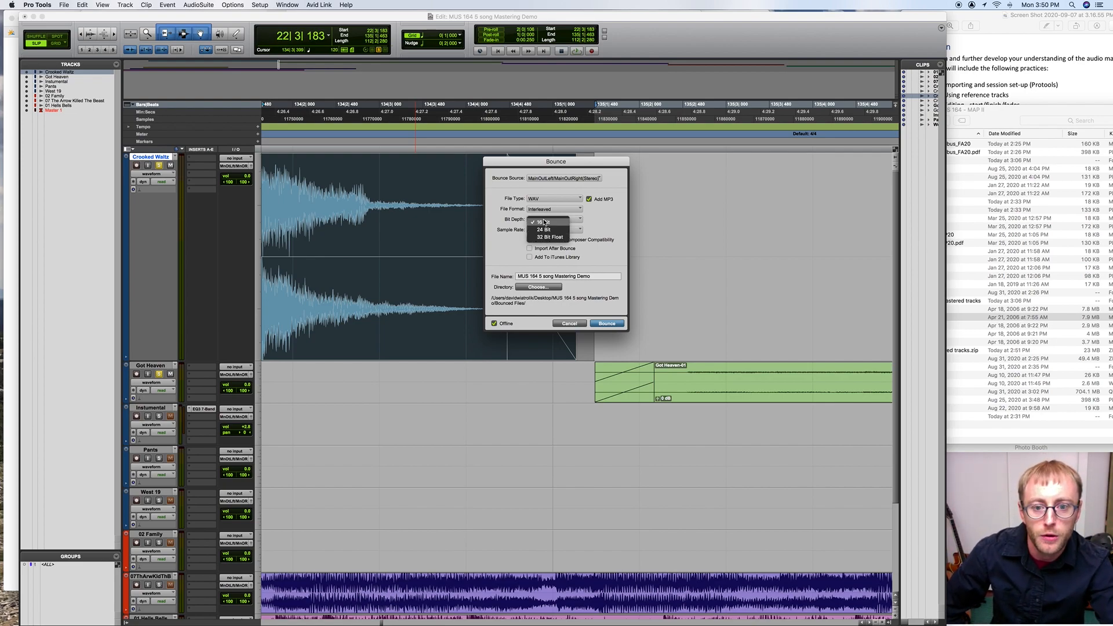
pyautogui.click(544, 222)
pyautogui.click(548, 230)
pyautogui.click(549, 232)
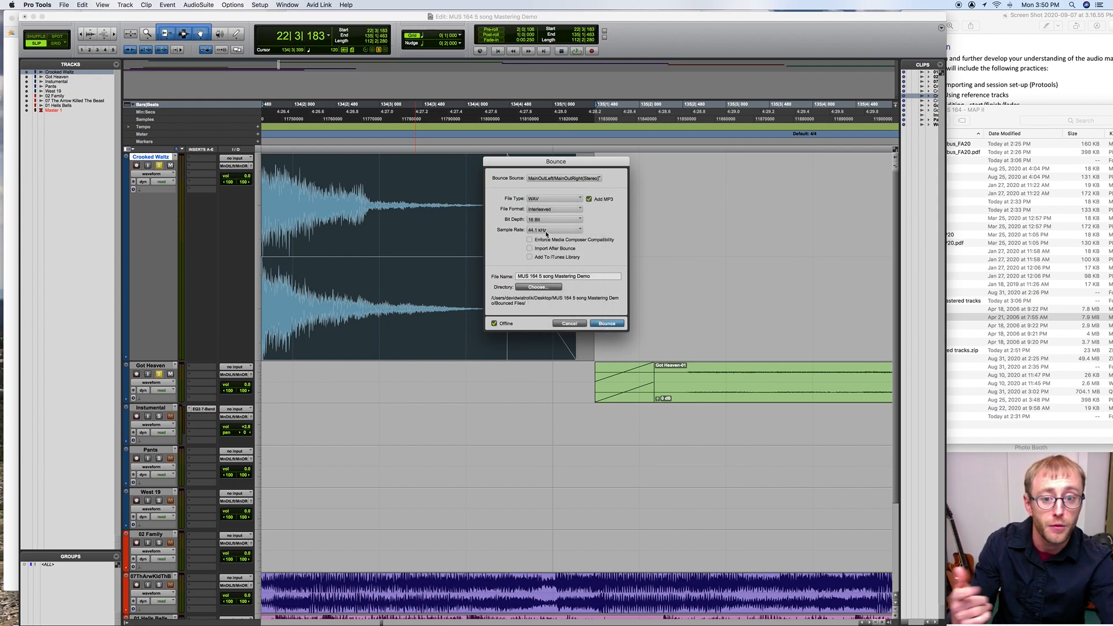
# - Enter Demo as the bounce file name and cancel the bounce
pyautogui.moveTo(600, 276); pyautogui.dragTo(485, 274)
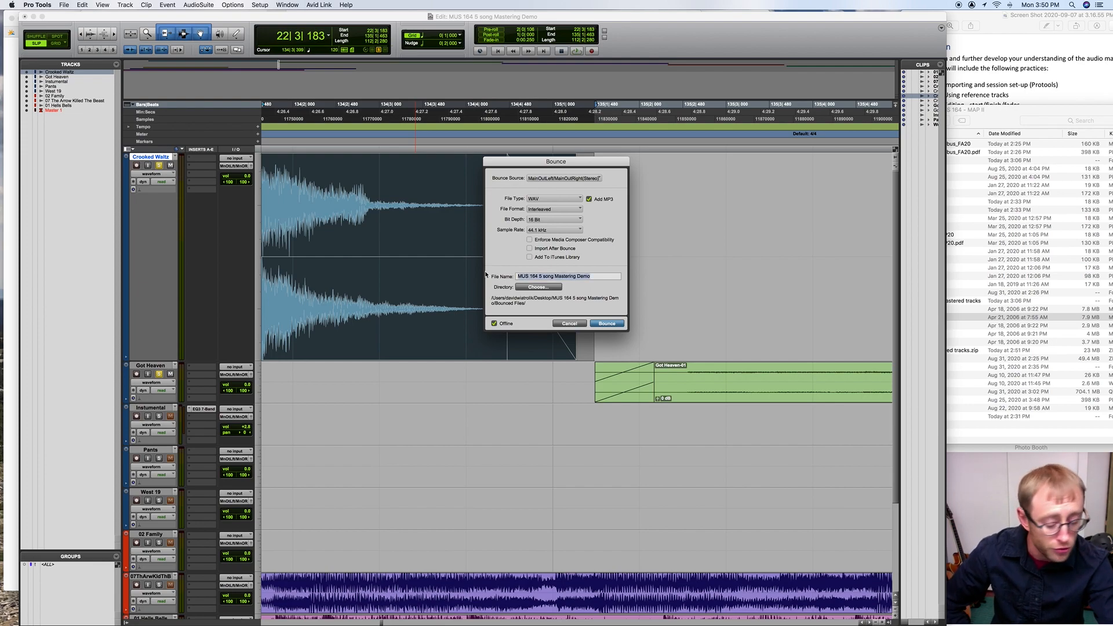
pyautogui.write('De')
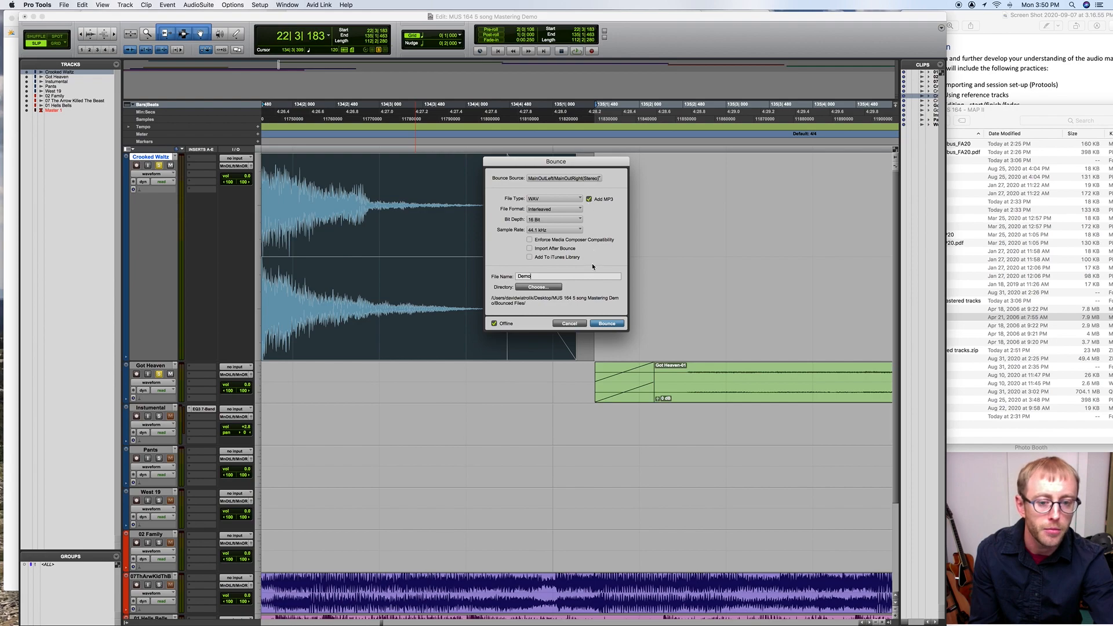
pyautogui.click(570, 324)
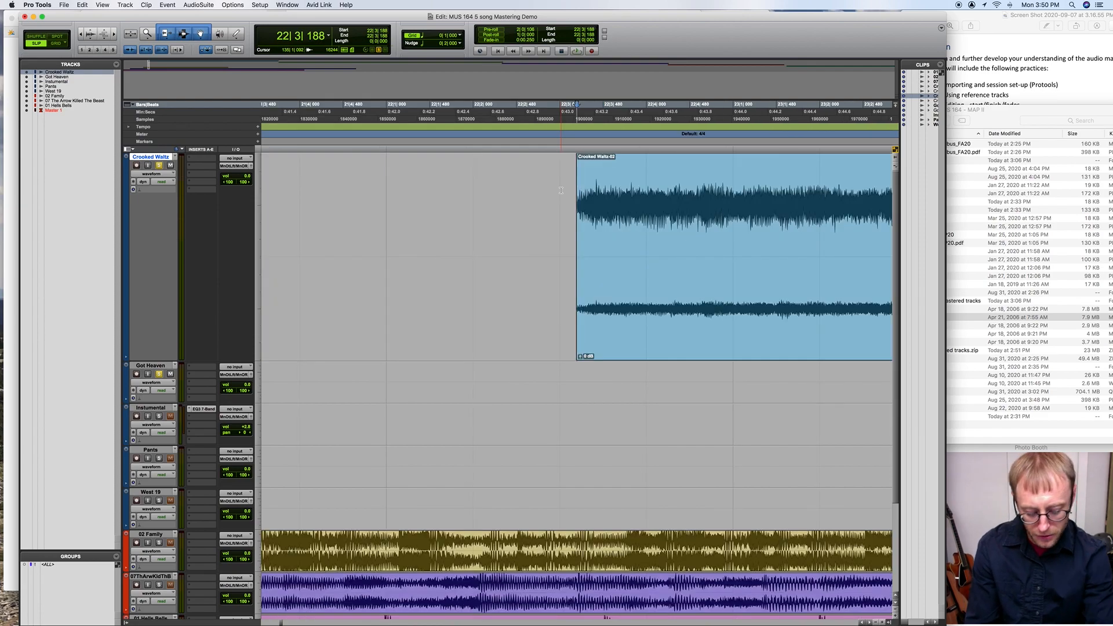
# - Open the PAZ Analyzer on Master 1 and solo the 01 Hells Bells reference track
pyautogui.press('super+equal')
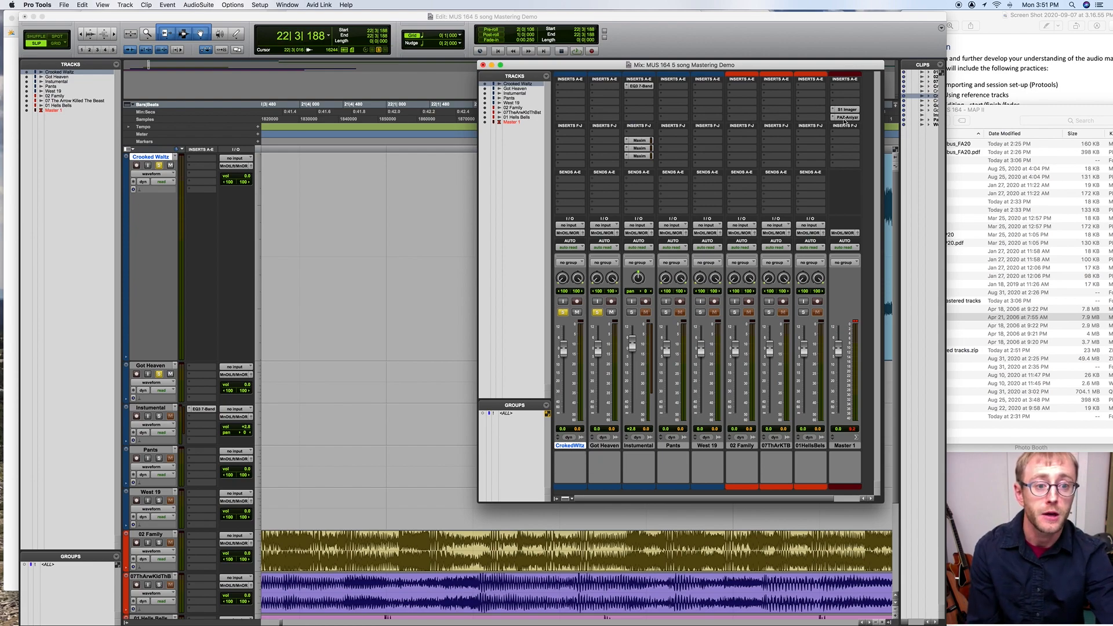
pyautogui.click(846, 117)
pyautogui.moveTo(549, 16); pyautogui.dragTo(349, 36)
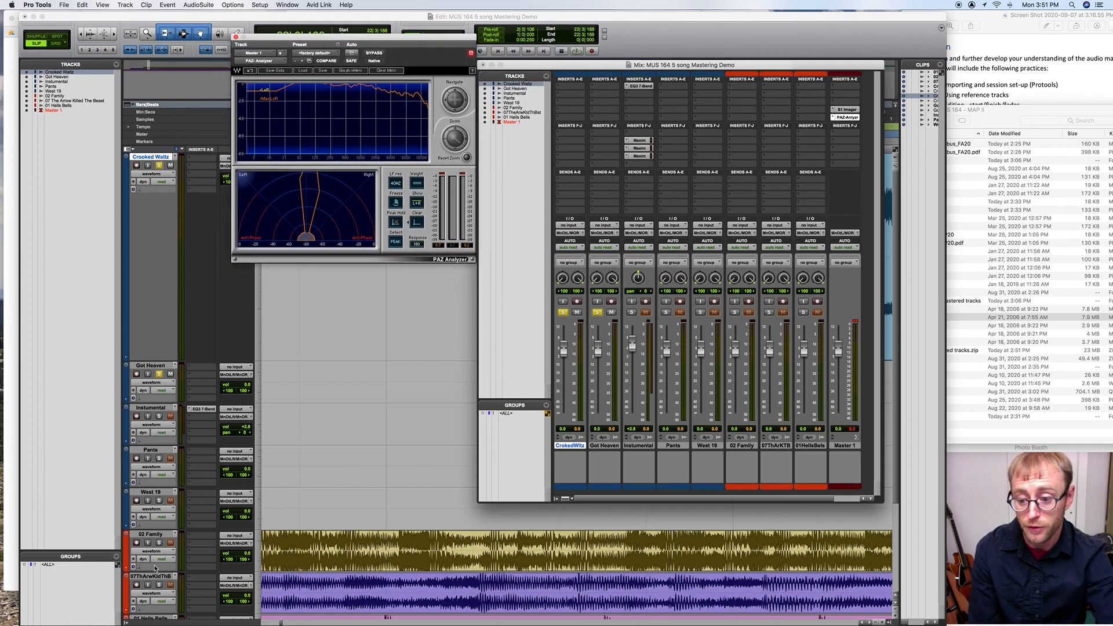
pyautogui.scroll(-4, 155, 568)
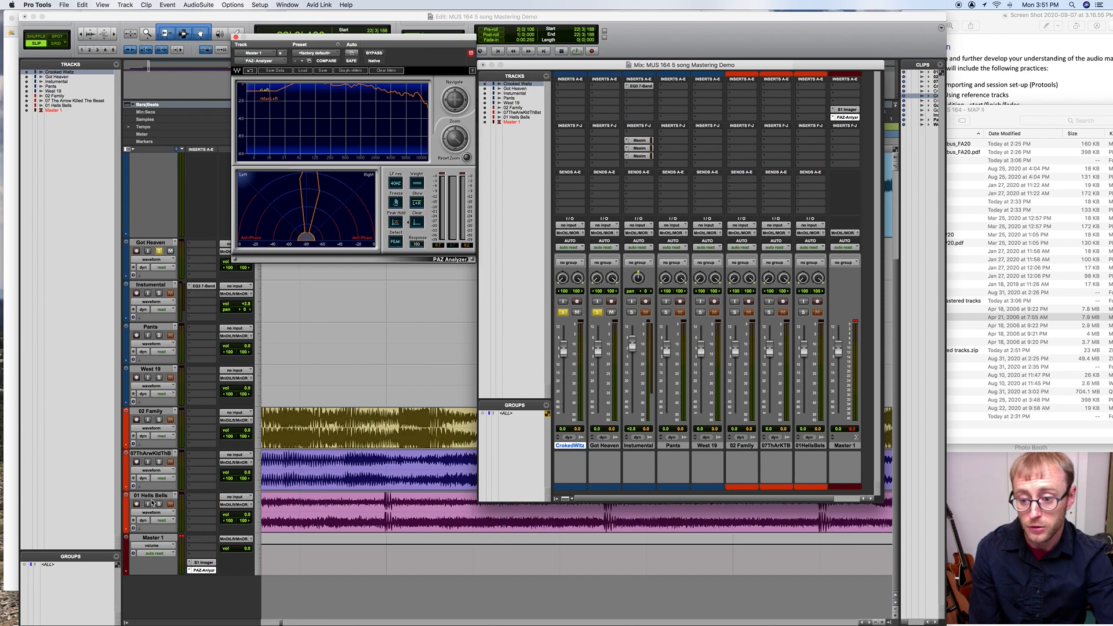
pyautogui.click(159, 504)
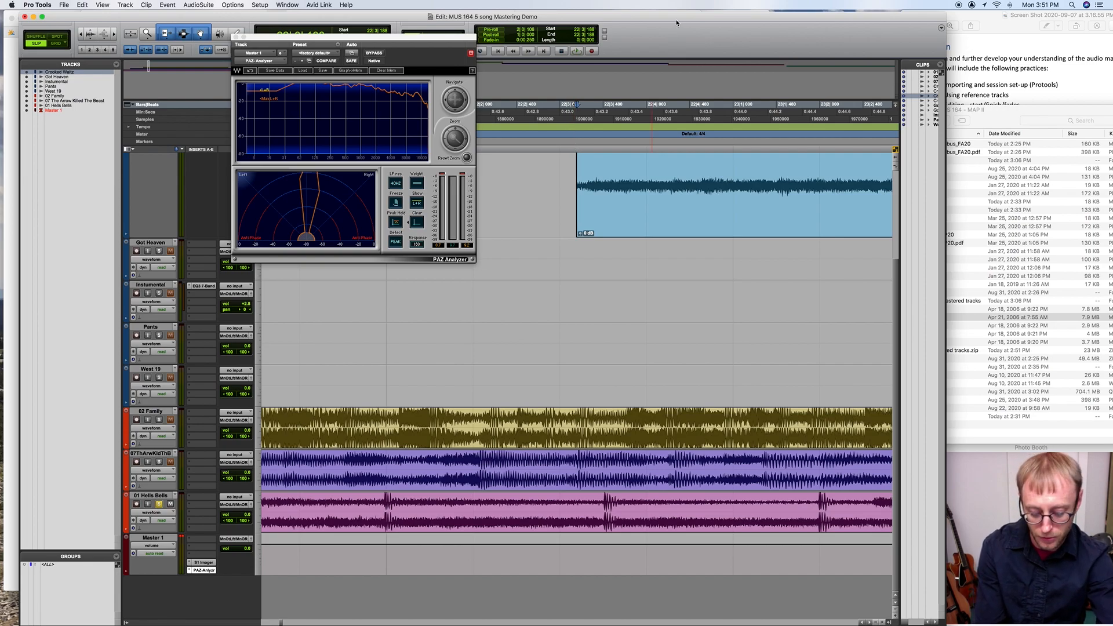
# - Select the timeline range from 32|2|068 to 34|1|438 and play Hells Bells through the PAZ Analyzer
pyautogui.press('r')
pyautogui.press('r')
pyautogui.press('r')
pyautogui.press('r')
pyautogui.press('r')
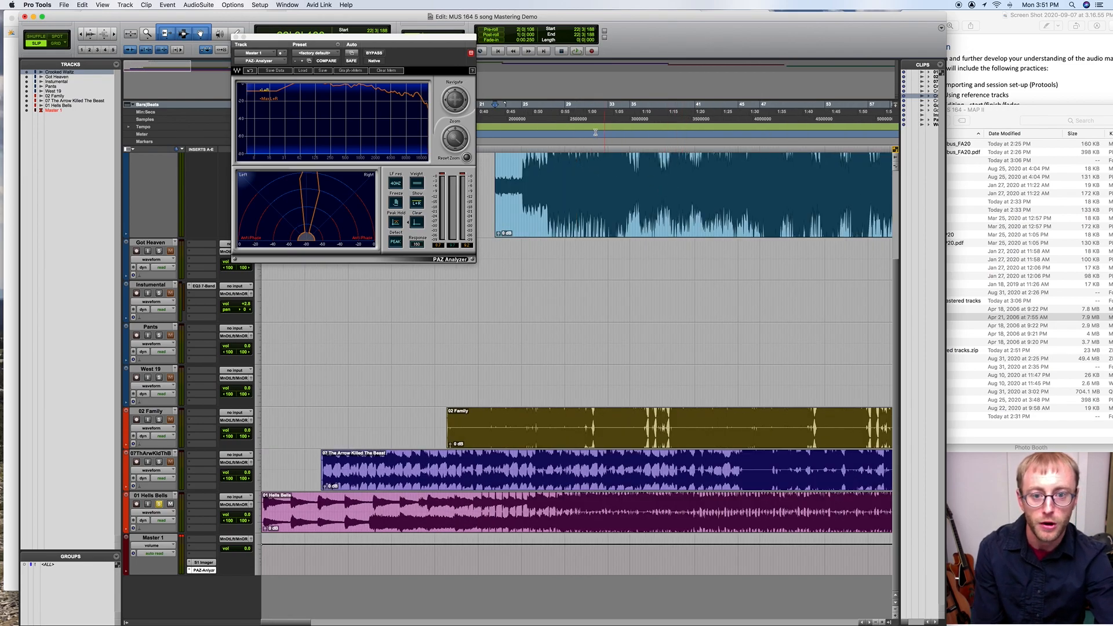
pyautogui.moveTo(600, 134); pyautogui.dragTo(622, 134)
pyautogui.press('space')
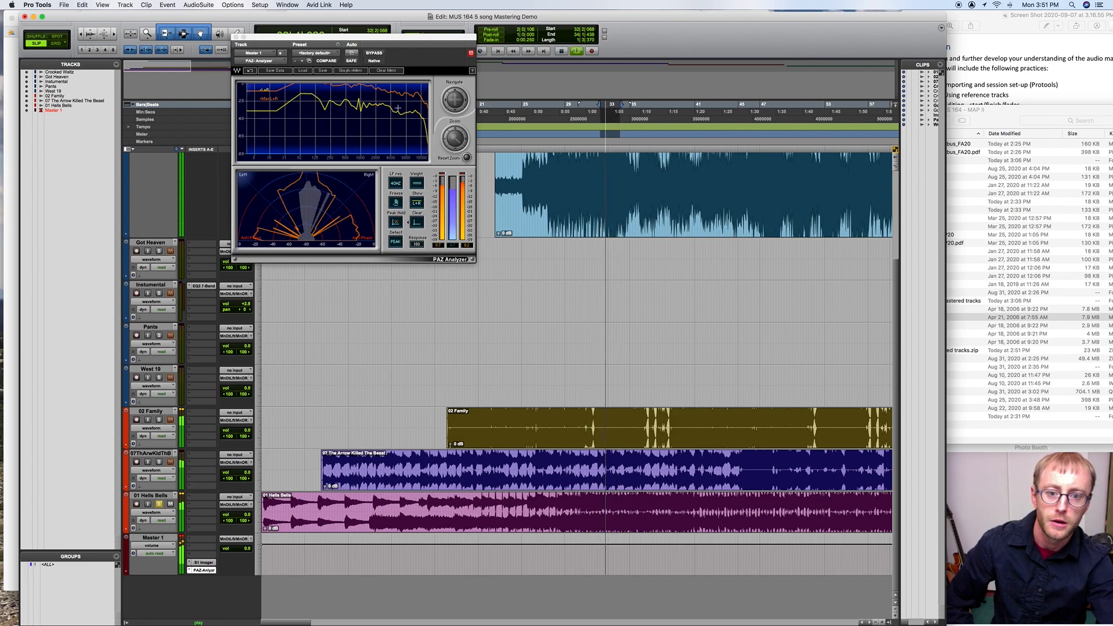
# - Solo Crooked Waltz during playback, clear the analyzer's peak hold, examine its spectrum and stereo spread, and close the analyzer
pyautogui.scroll(3, 164, 266)
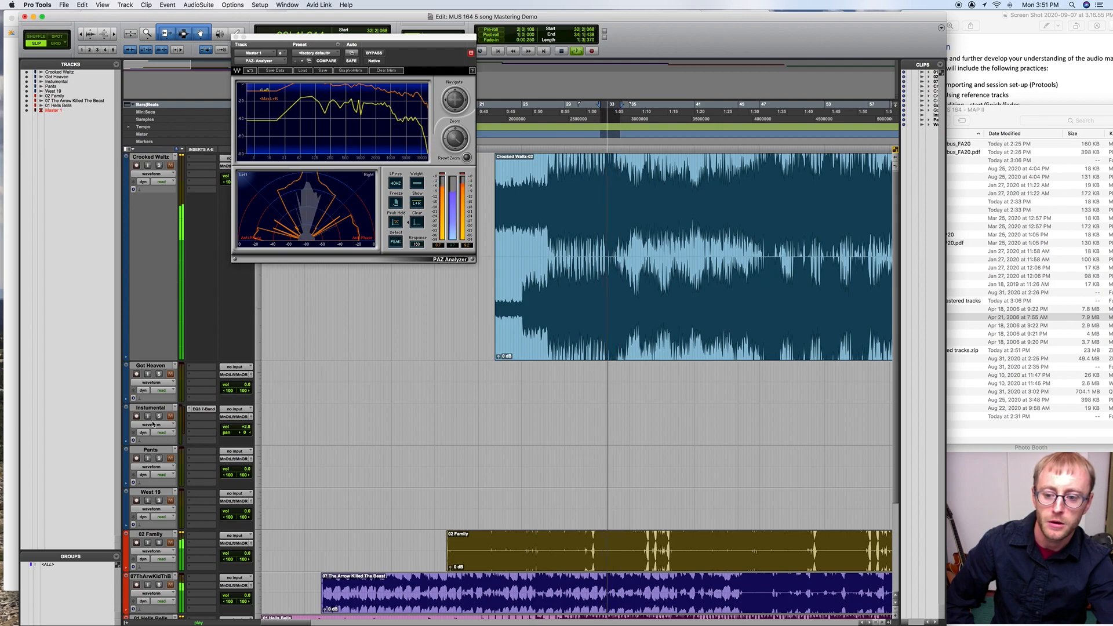
pyautogui.click(158, 165)
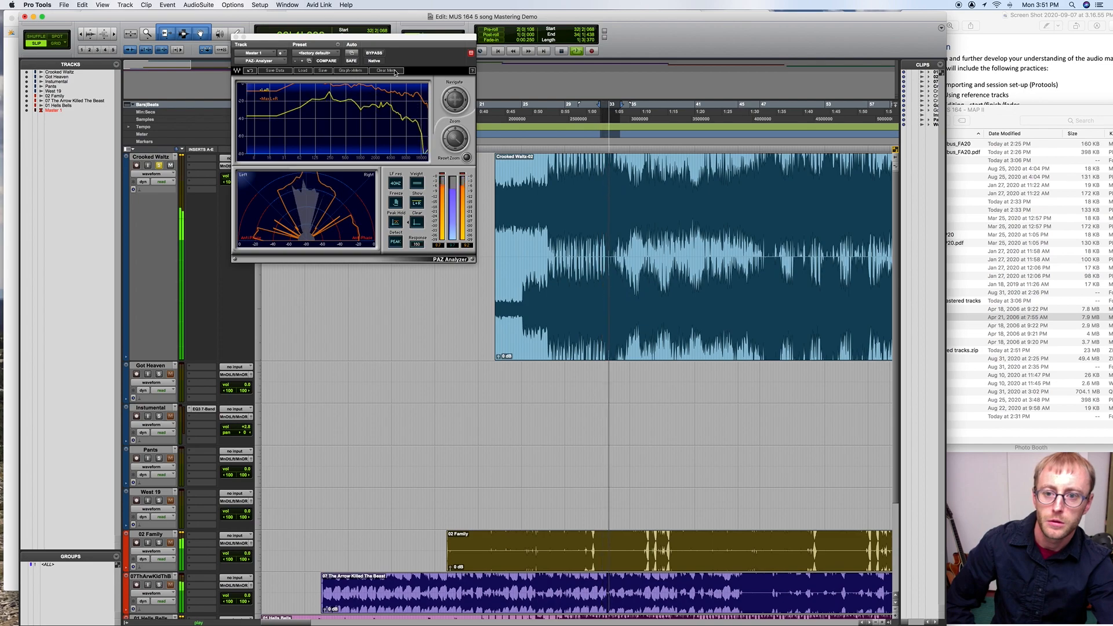
pyautogui.click(417, 222)
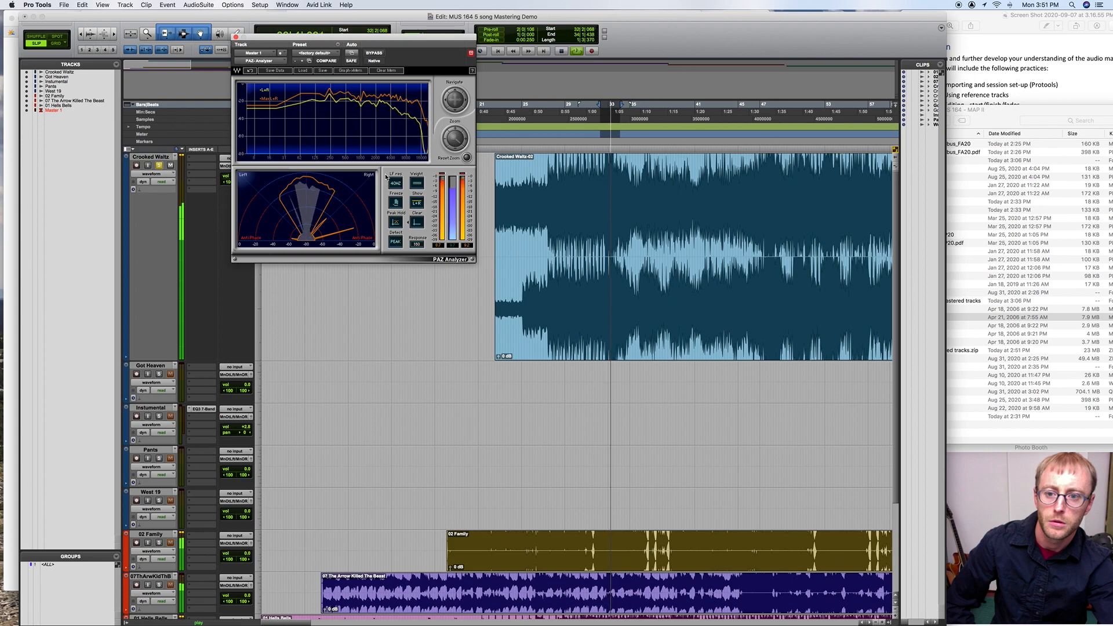
pyautogui.press('space')
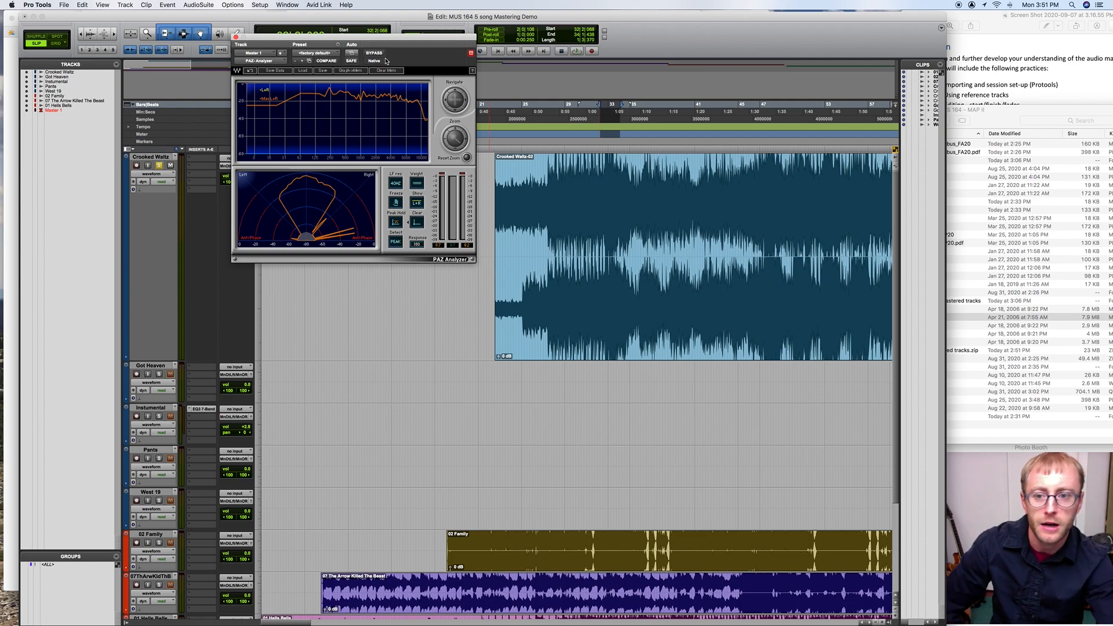
pyautogui.click(236, 37)
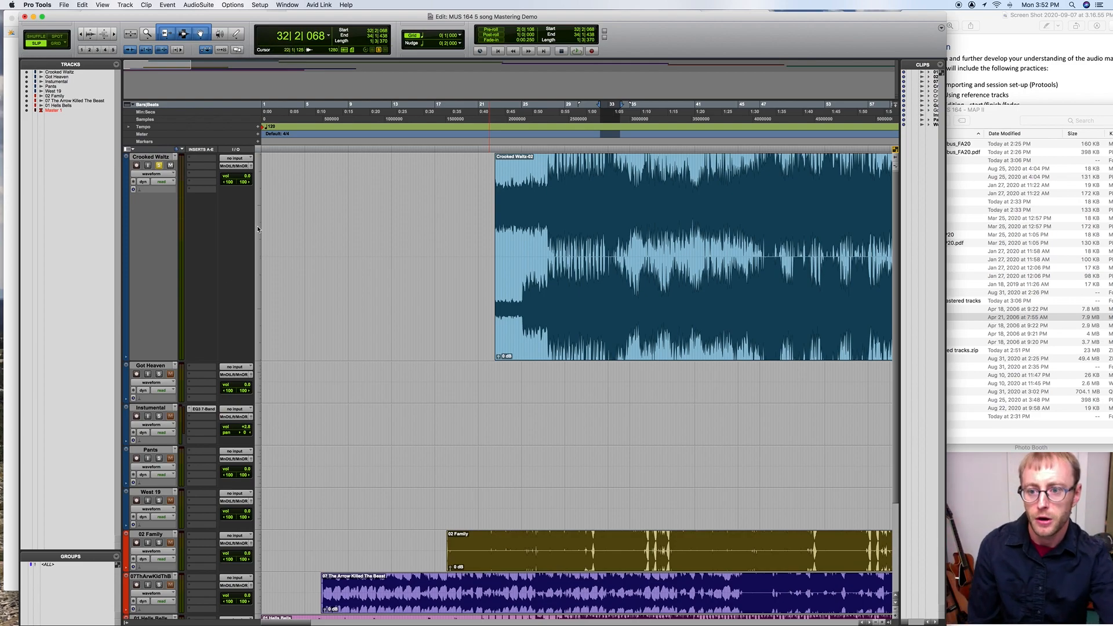
# - Play Crooked Waltz through the S1 Imager on Master 1 and widen its stereo image
pyautogui.press('super+equal')
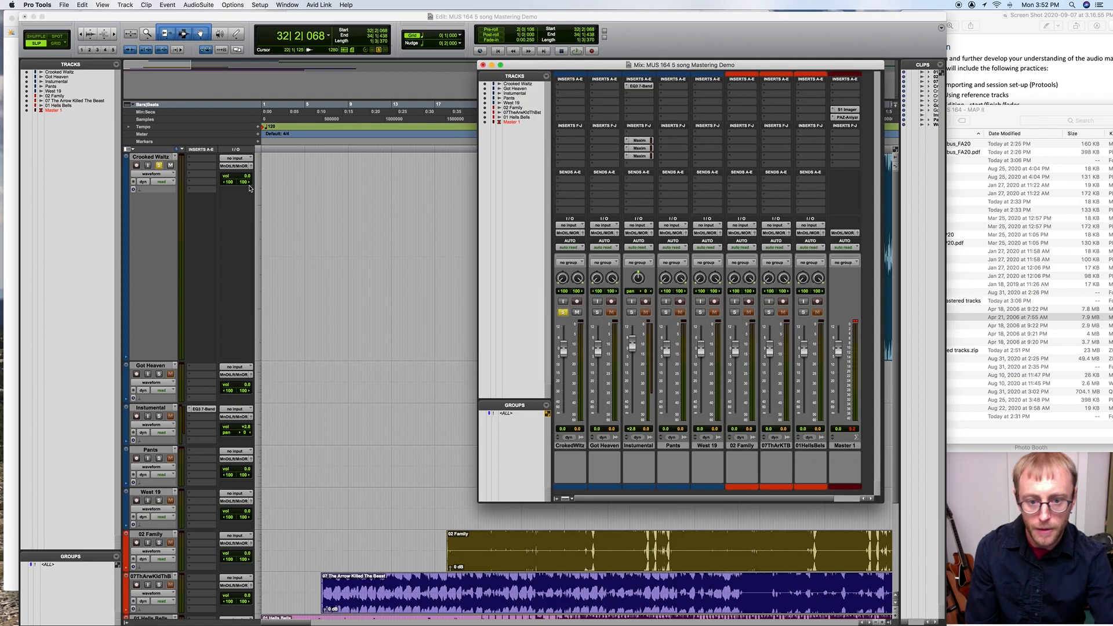
pyautogui.click(846, 110)
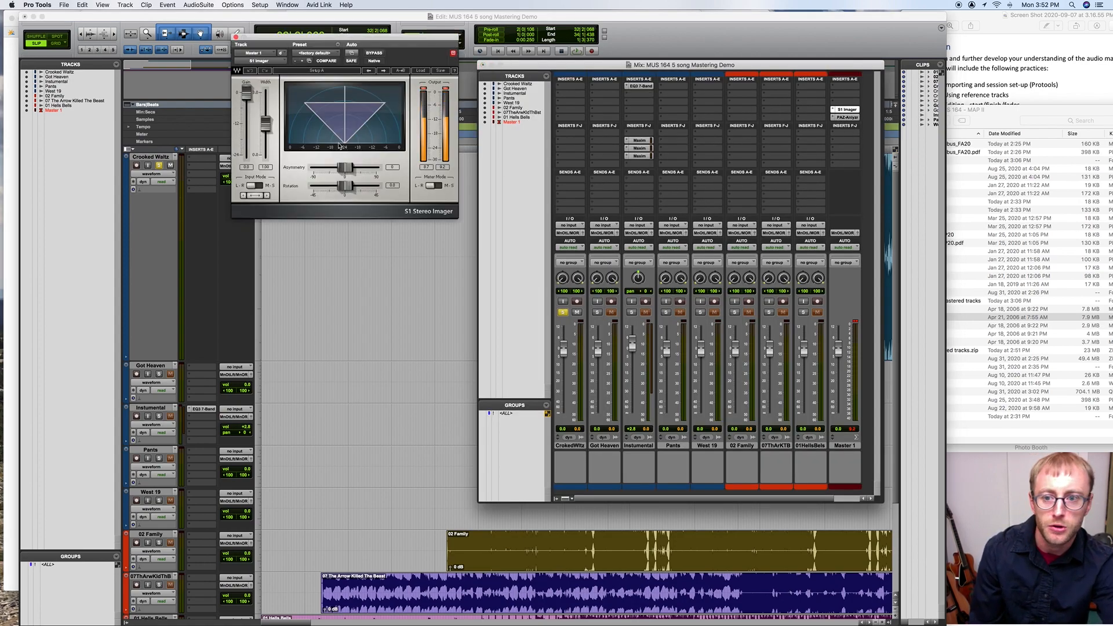
pyautogui.press('space')
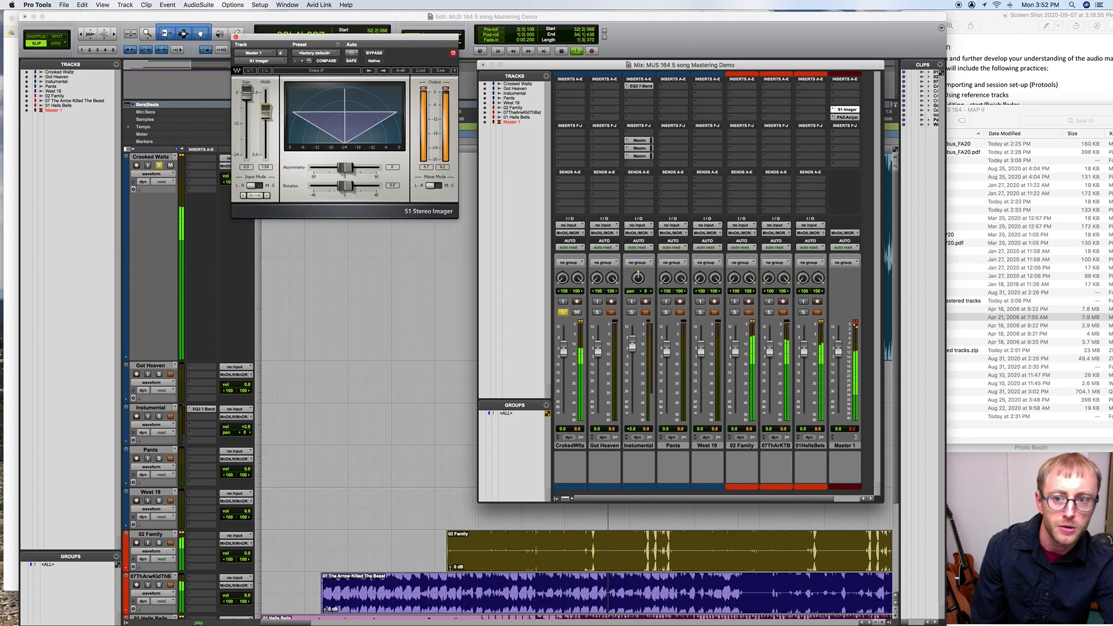
pyautogui.moveTo(265, 105); pyautogui.dragTo(266, 106)
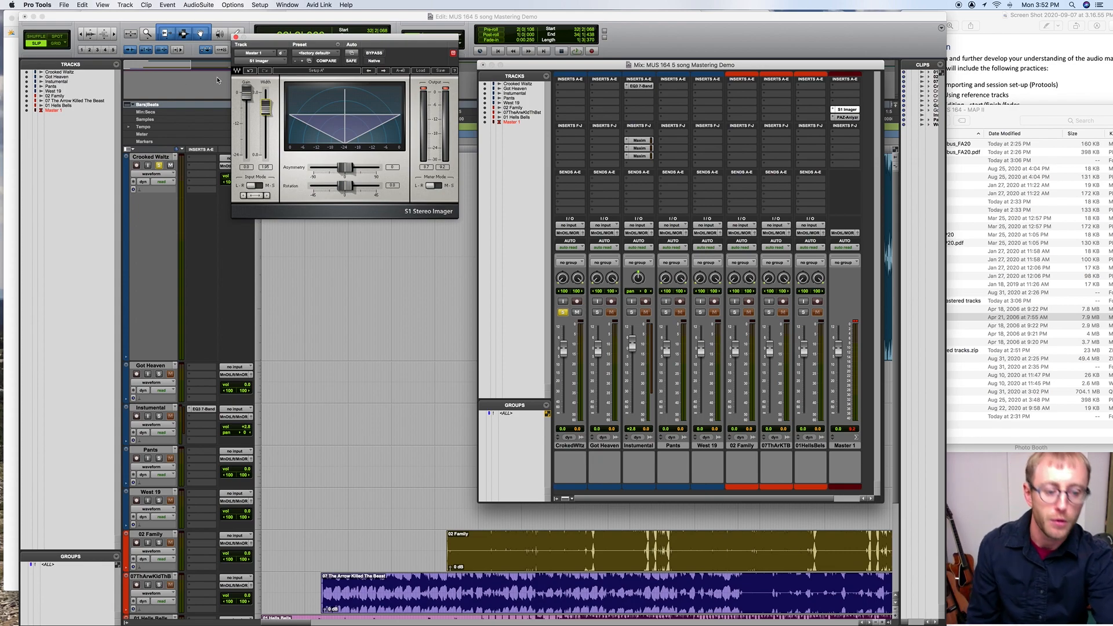
# - Clear the clip indicator on Master 1 and review the Maxim and EQ3 7-Band settings on the Instrumental track
pyautogui.hscroll(2, 852, 371)
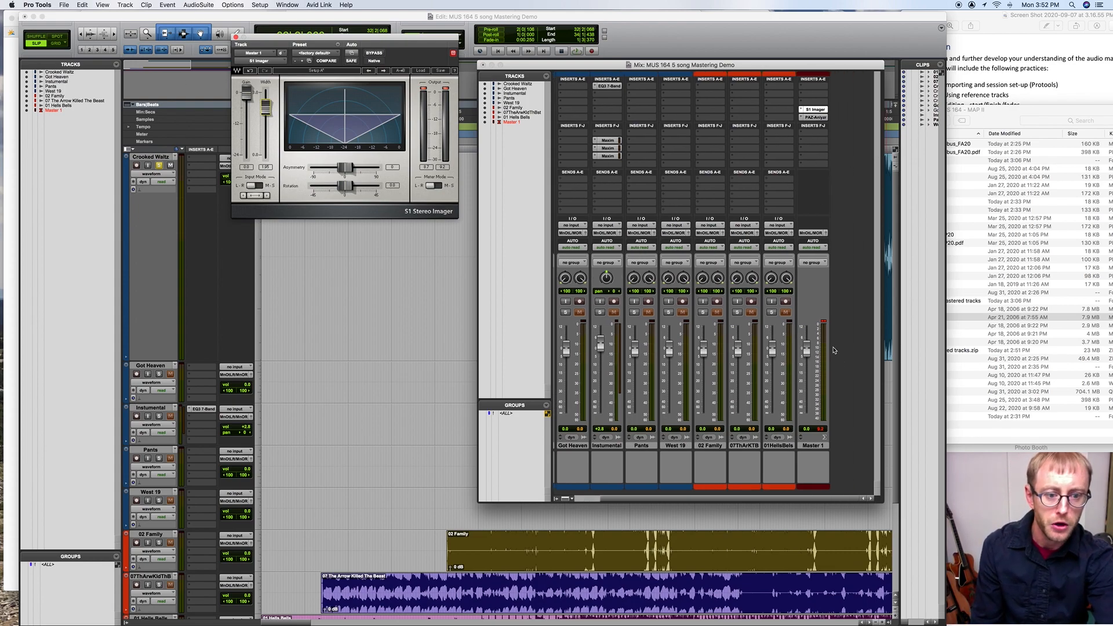
pyautogui.click(826, 326)
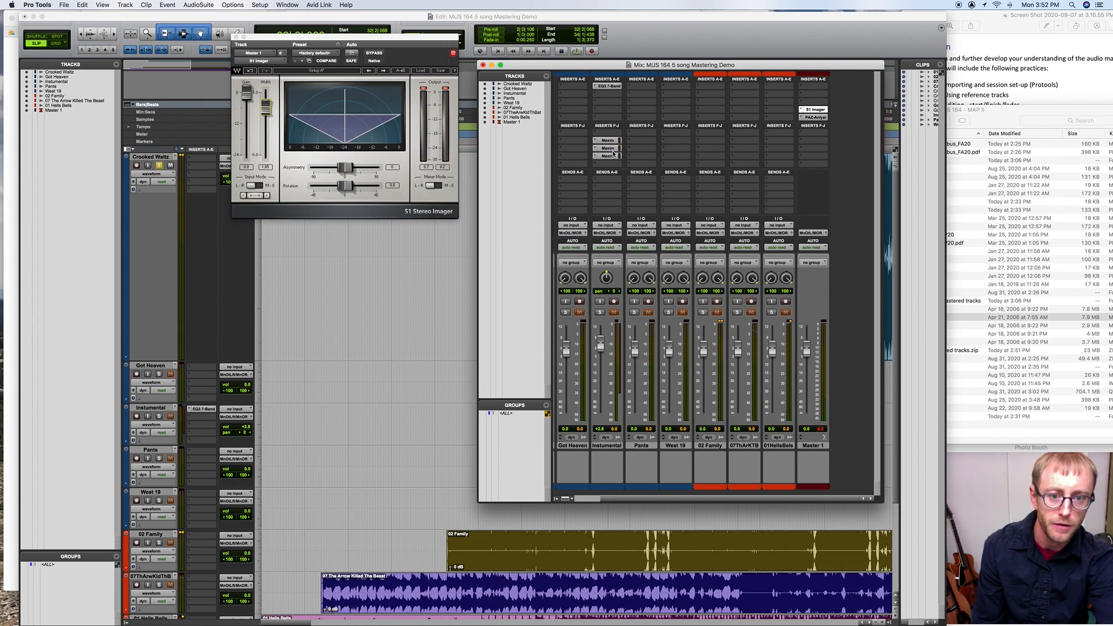
pyautogui.click(611, 140)
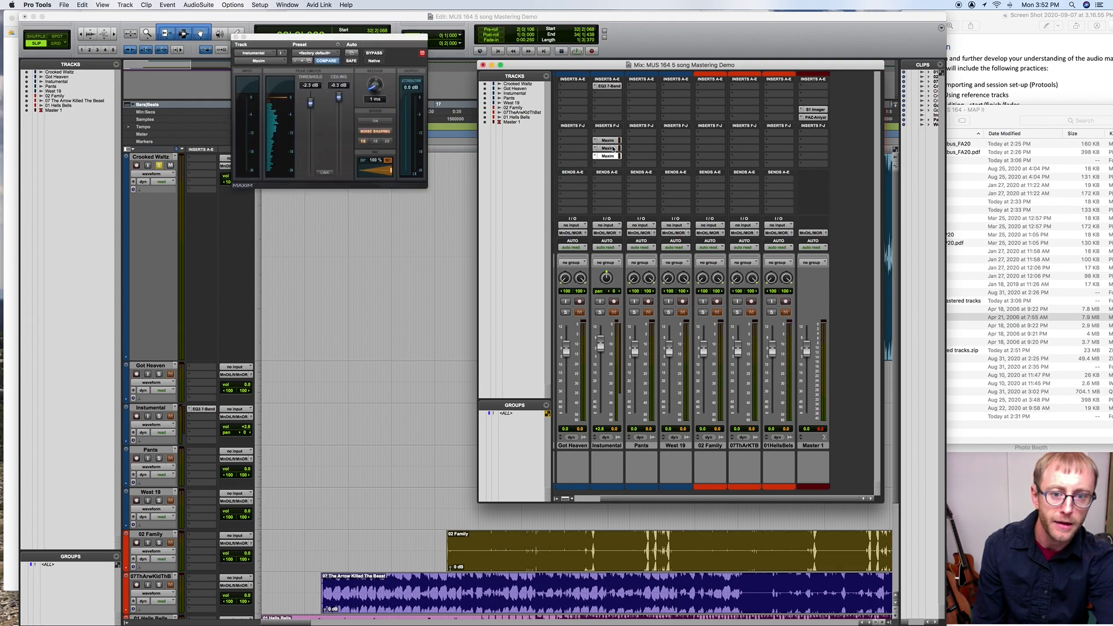
pyautogui.click(609, 87)
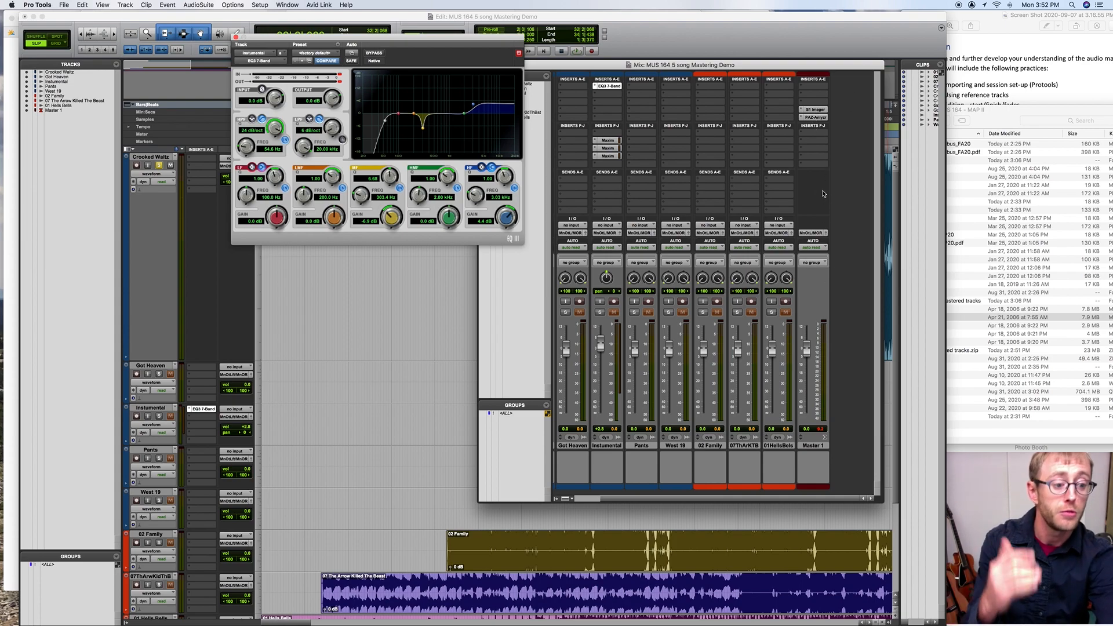
# - Solo the Pants track and move the Maxim and EQ3 7-Band inserts from Instrumental onto it
pyautogui.click(634, 313)
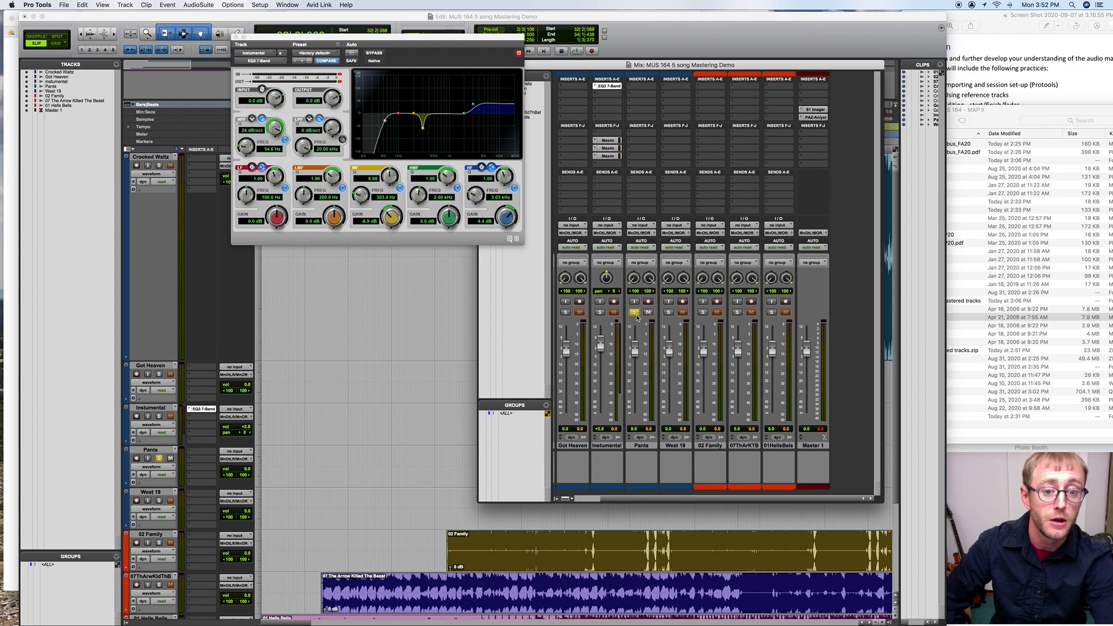
pyautogui.moveTo(608, 157); pyautogui.dragTo(632, 156)
pyautogui.moveTo(607, 148); pyautogui.dragTo(633, 141)
pyautogui.moveTo(606, 87); pyautogui.dragTo(635, 85)
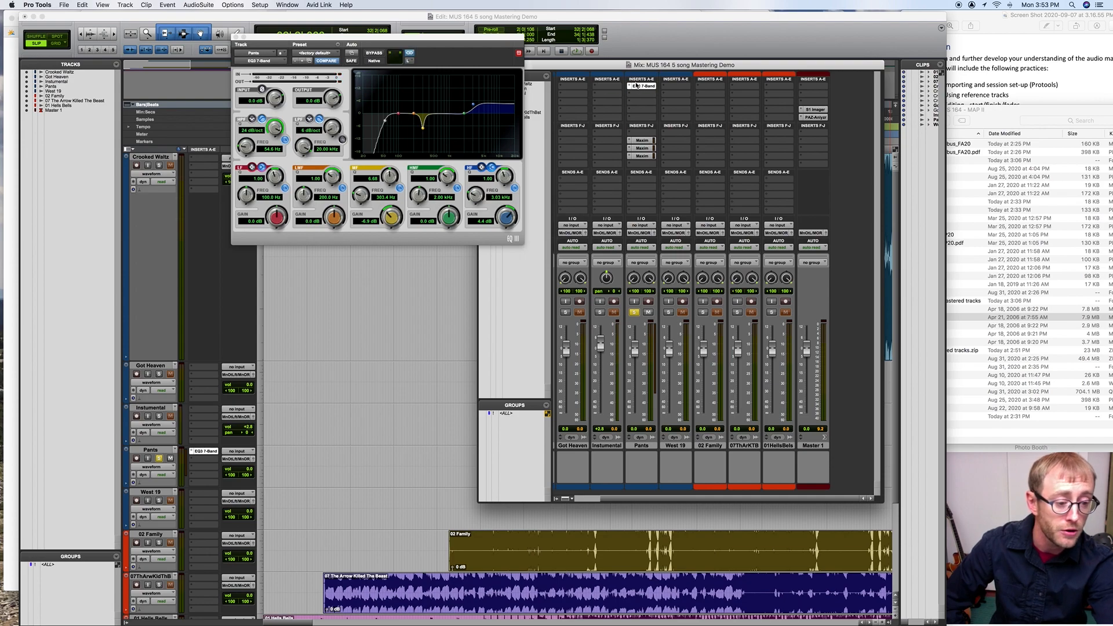